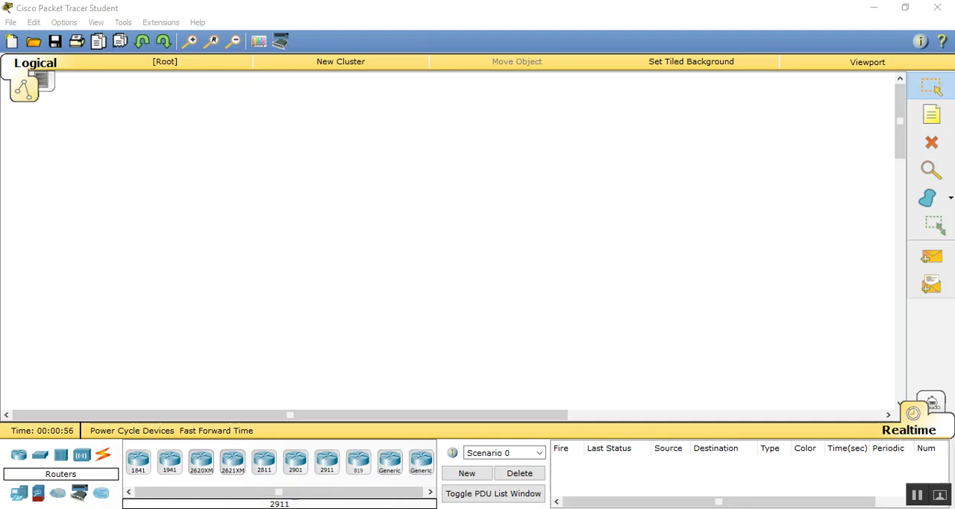
- Place three 1841 routers in the workspace and line them up in a horizontal row
{"action": "left_click_drag", "start_coordinate": [140, 466], "coordinate": [233, 166]}
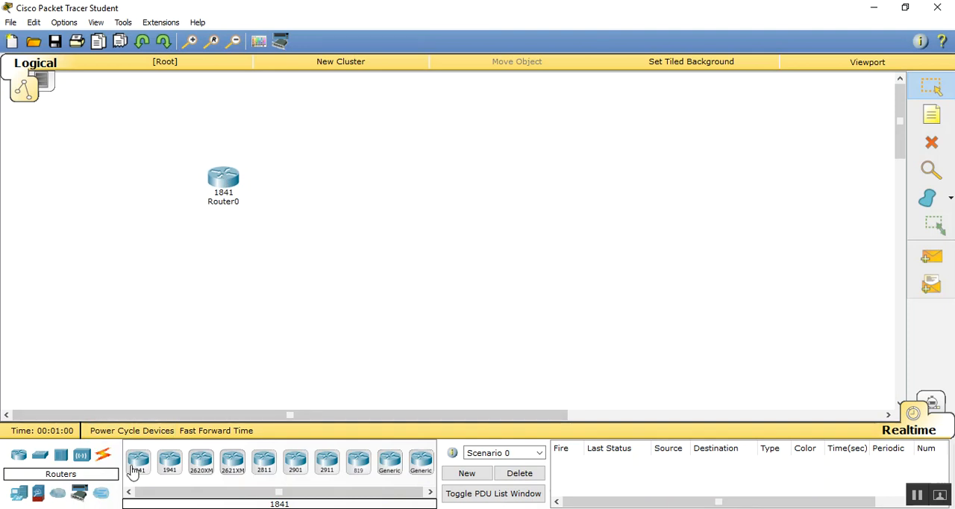
{"action": "left_click_drag", "start_coordinate": [138, 470], "coordinate": [422, 190]}
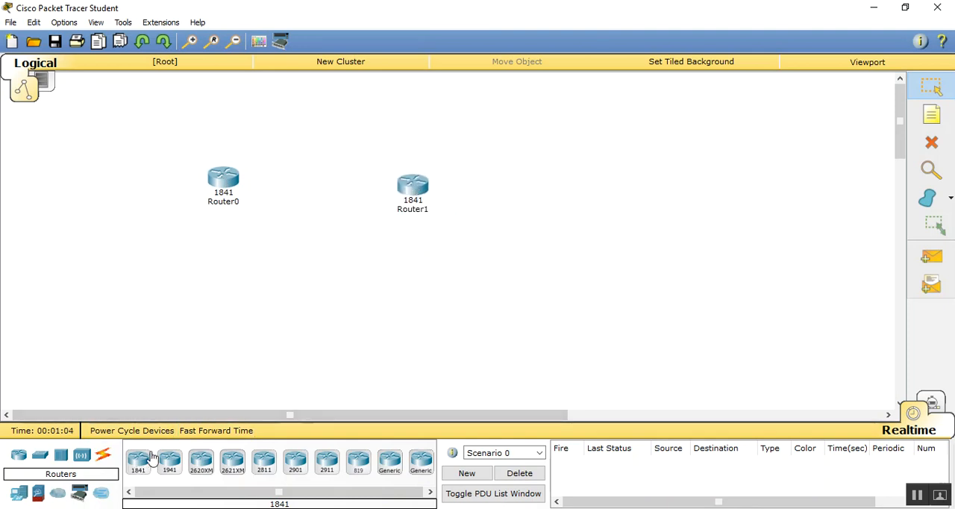
{"action": "left_click_drag", "start_coordinate": [139, 467], "coordinate": [634, 189]}
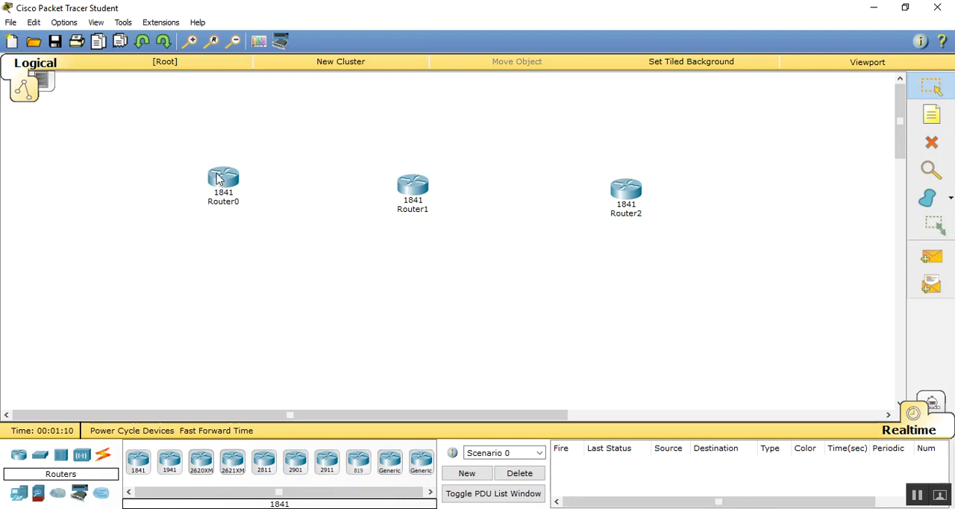
{"action": "left_click_drag", "start_coordinate": [220, 179], "coordinate": [221, 192]}
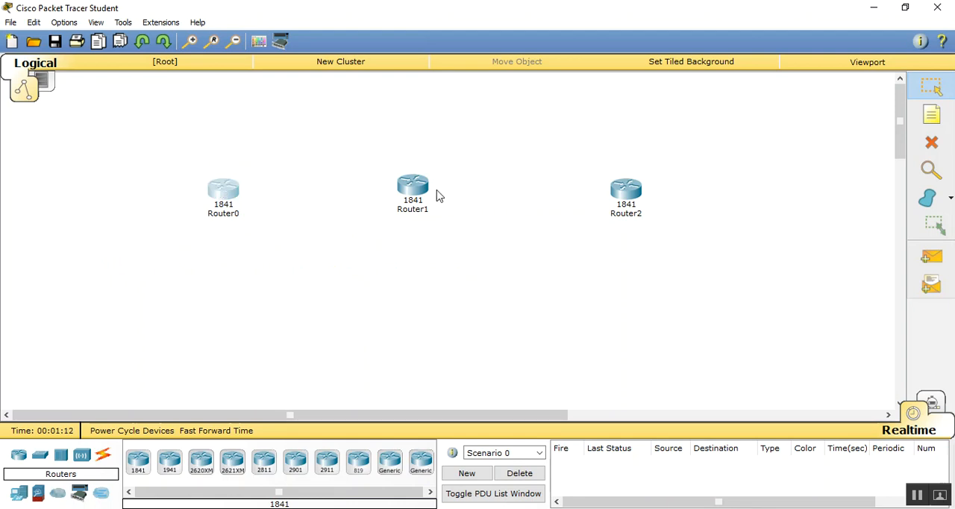
{"action": "left_click_drag", "start_coordinate": [418, 192], "coordinate": [420, 196]}
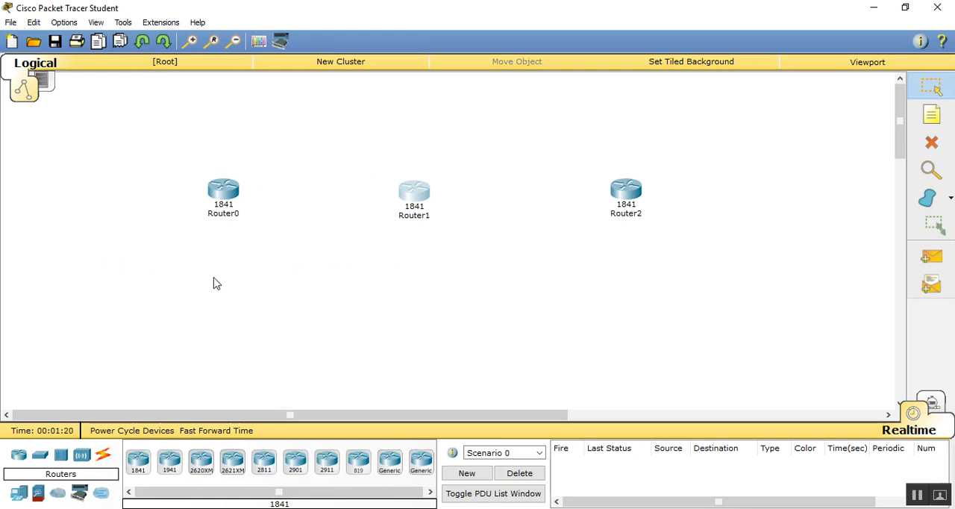
- Install HWIC-2T modules in both empty expansion slots of Router0
{"action": "left_click", "coordinate": [222, 190]}
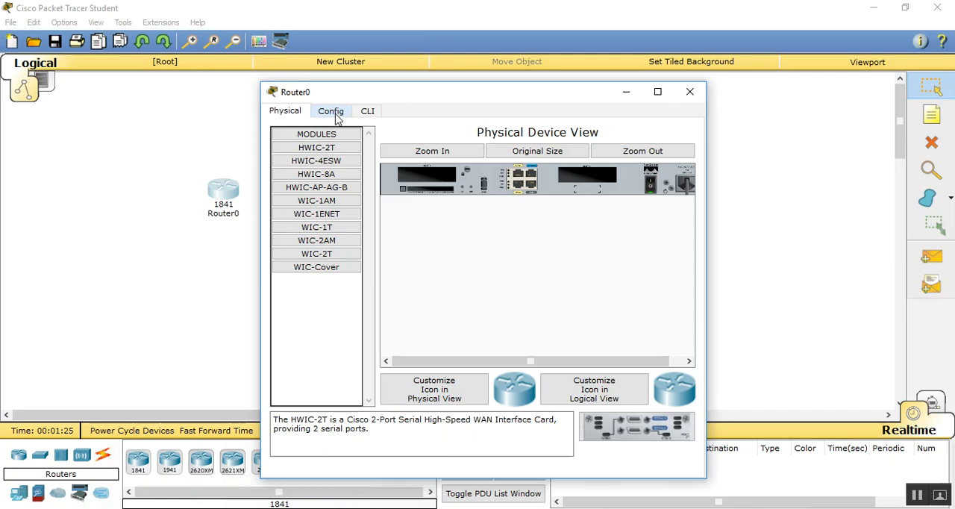
{"action": "left_click", "coordinate": [335, 118]}
{"action": "left_click", "coordinate": [300, 119]}
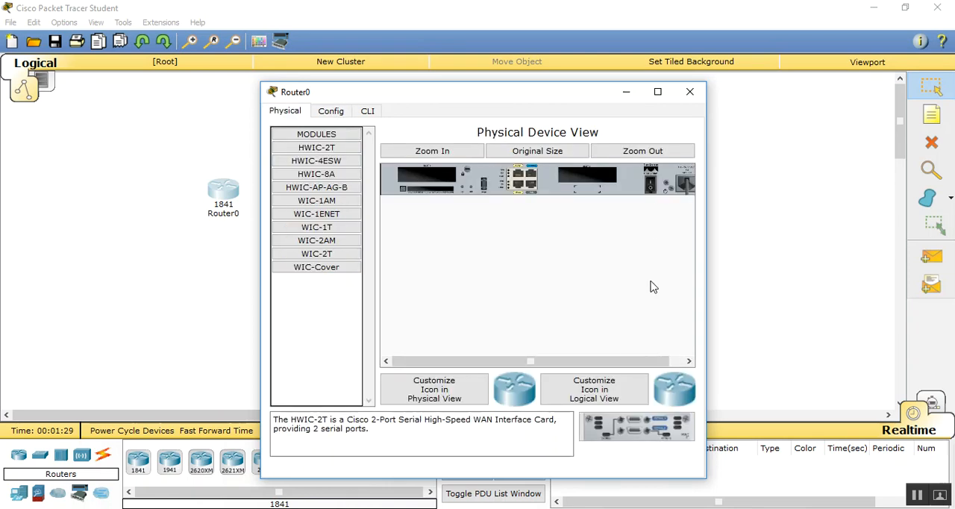
{"action": "left_click_drag", "start_coordinate": [630, 426], "coordinate": [599, 177]}
{"action": "left_click_drag", "start_coordinate": [624, 429], "coordinate": [426, 171]}
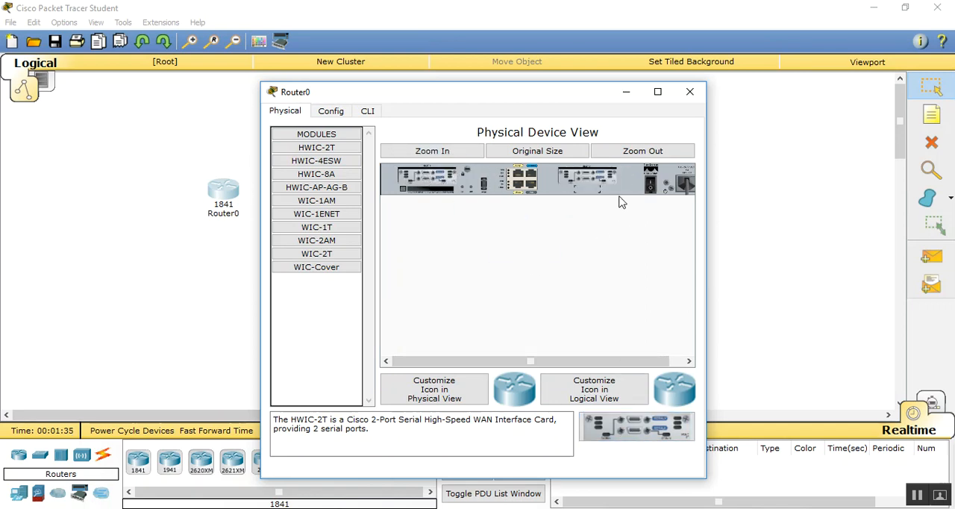
{"action": "left_click", "coordinate": [690, 91]}
- Install HWIC-2T modules in both empty expansion slots of Router1
{"action": "left_click", "coordinate": [423, 198]}
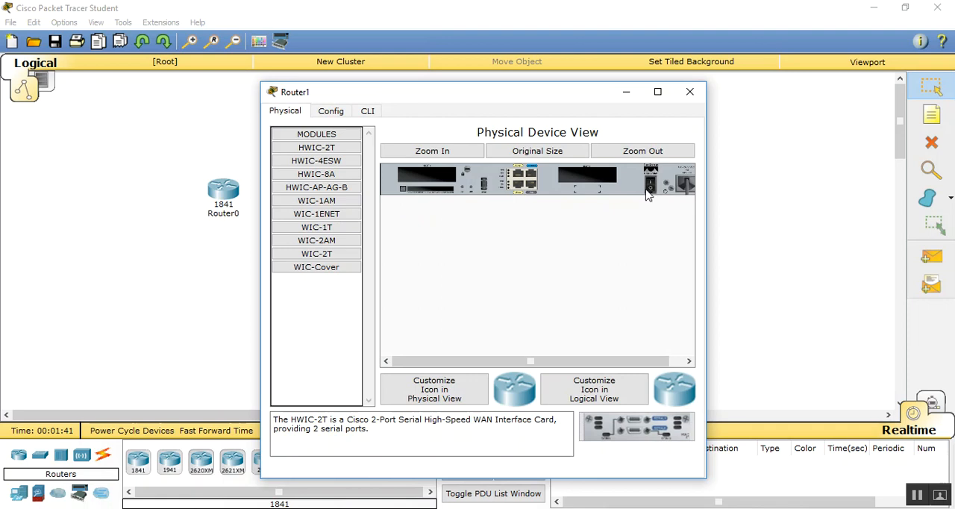
{"action": "left_click_drag", "start_coordinate": [618, 426], "coordinate": [594, 175]}
{"action": "left_click_drag", "start_coordinate": [615, 439], "coordinate": [440, 181]}
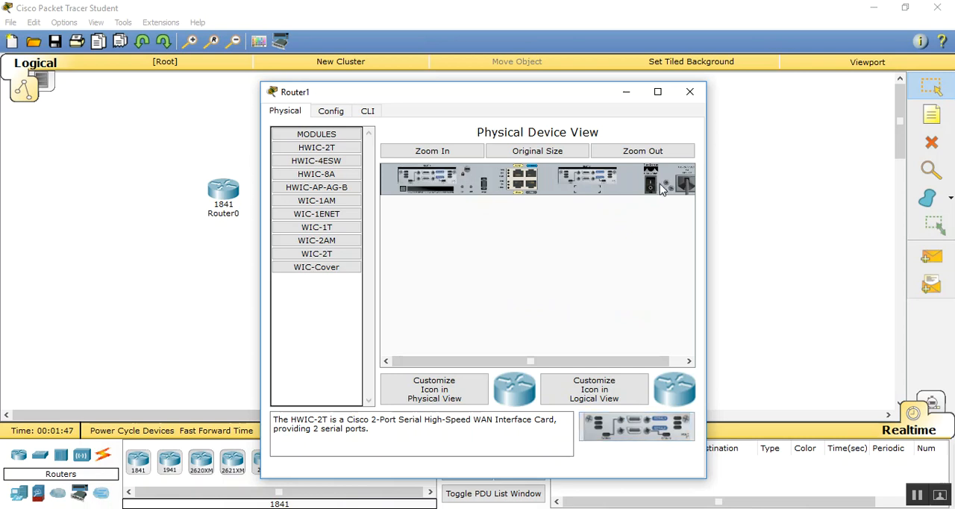
{"action": "left_click", "coordinate": [689, 91]}
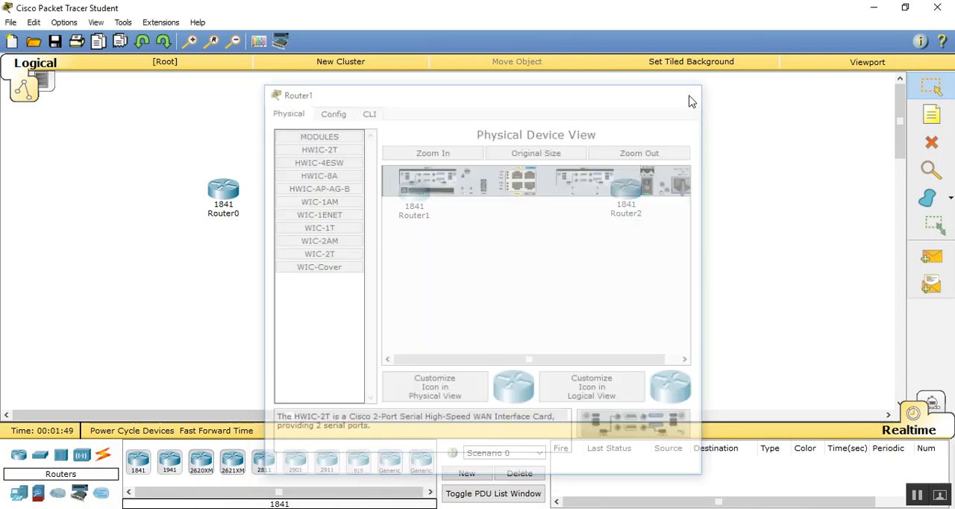
- Install HWIC-2T modules in both empty expansion slots of Router2
{"action": "left_click", "coordinate": [629, 193]}
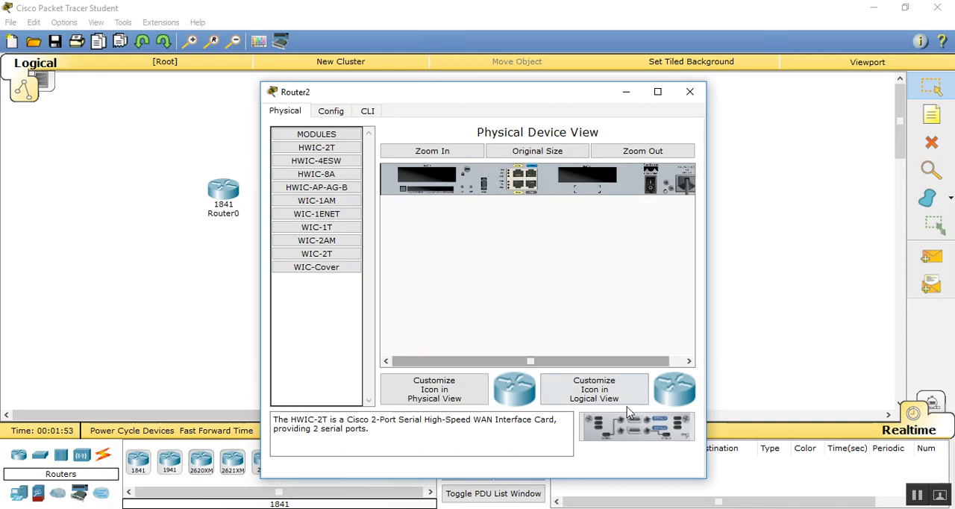
{"action": "left_click_drag", "start_coordinate": [630, 423], "coordinate": [595, 196]}
{"action": "left_click_drag", "start_coordinate": [612, 441], "coordinate": [441, 181]}
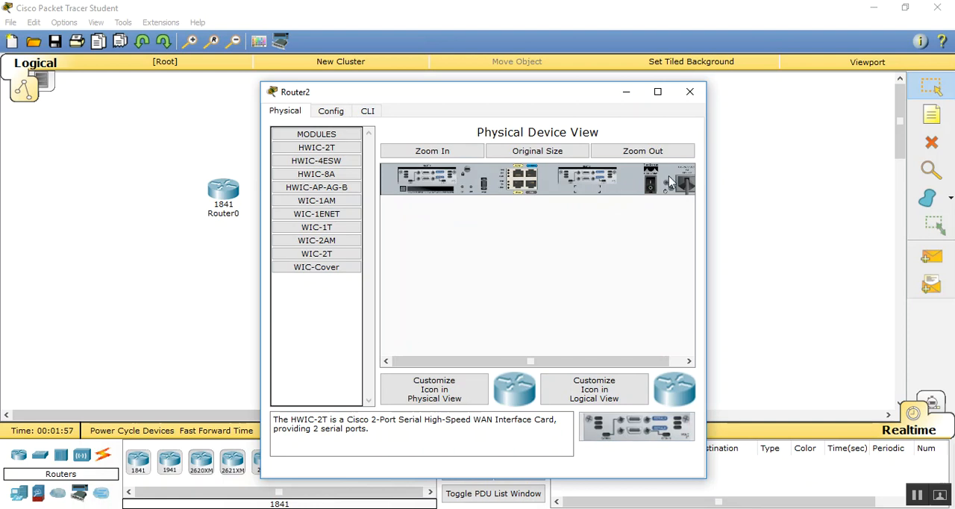
{"action": "left_click", "coordinate": [689, 91]}
- Add a 2950-24 switch below Router0 and link the two with an automatically chosen connection type
{"action": "mouse_move", "coordinate": [226, 192]}
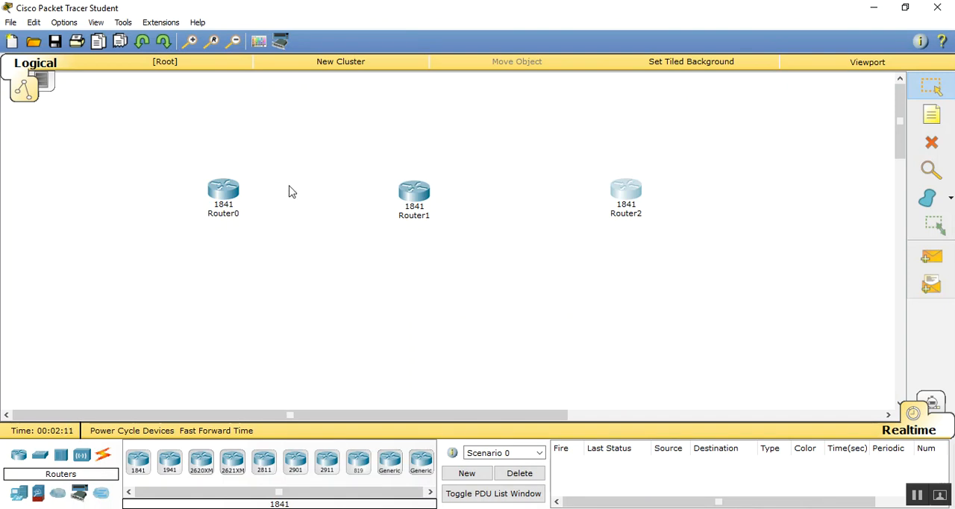
{"action": "left_click", "coordinate": [40, 461]}
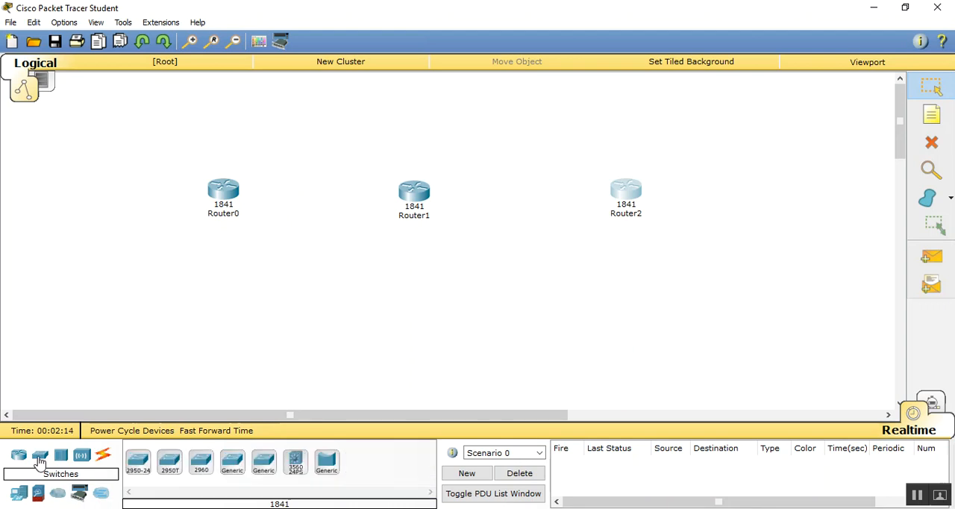
{"action": "left_click", "coordinate": [138, 464]}
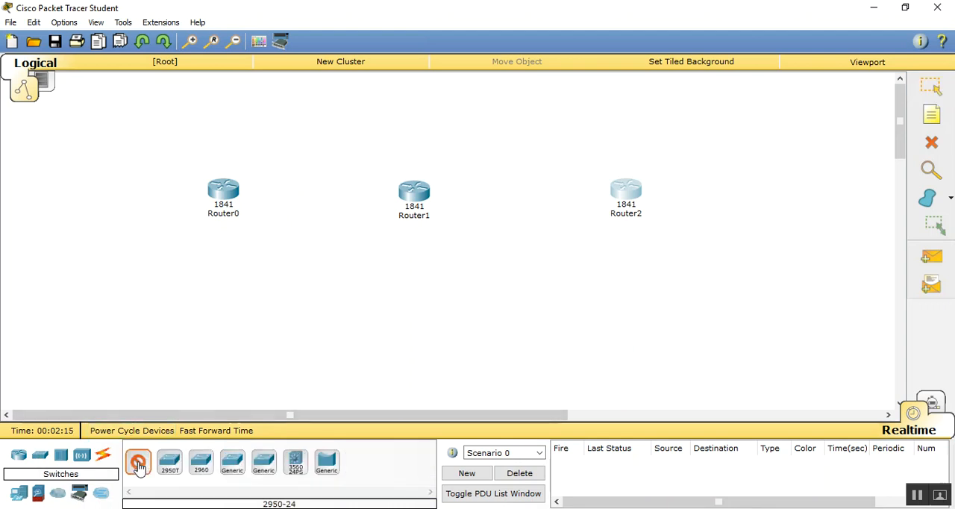
{"action": "left_click", "coordinate": [219, 274]}
{"action": "left_click", "coordinate": [103, 454]}
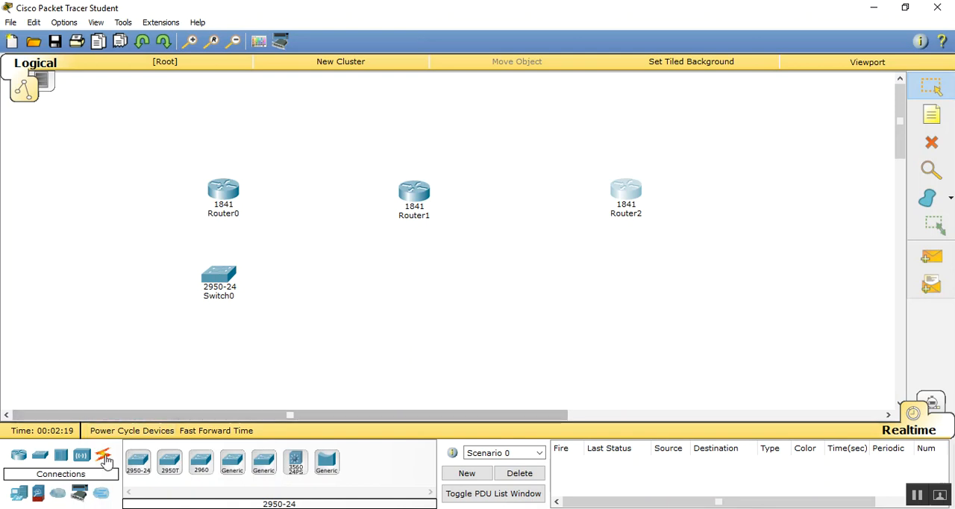
{"action": "left_click", "coordinate": [138, 464]}
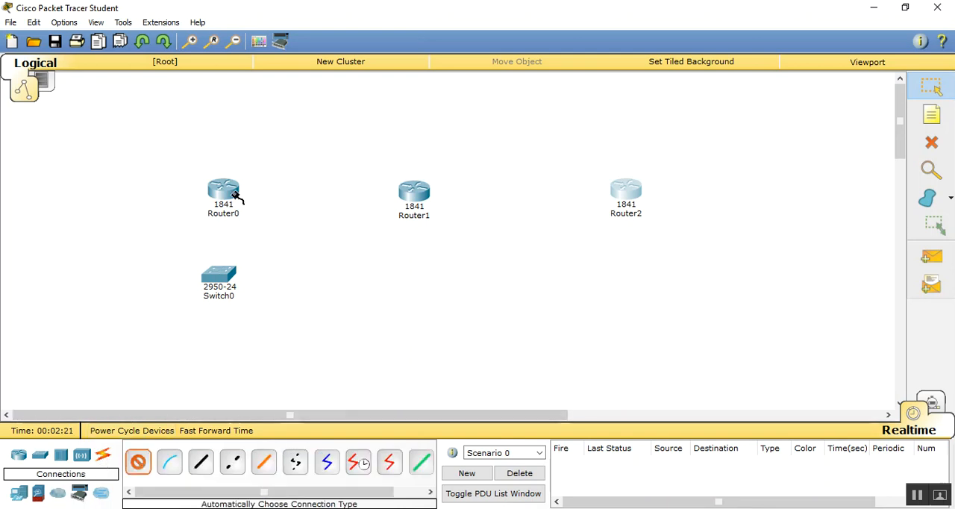
{"action": "left_click", "coordinate": [224, 191]}
{"action": "left_click", "coordinate": [221, 276]}
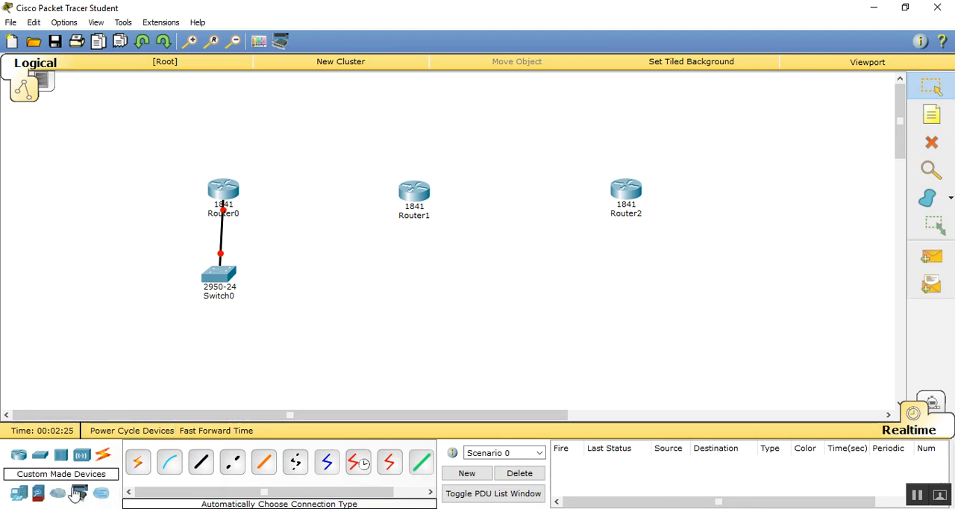
- Add a generic server beside Switch0, cabled to it with an automatically chosen connection, and level the switch with the server
{"action": "left_click", "coordinate": [17, 494]}
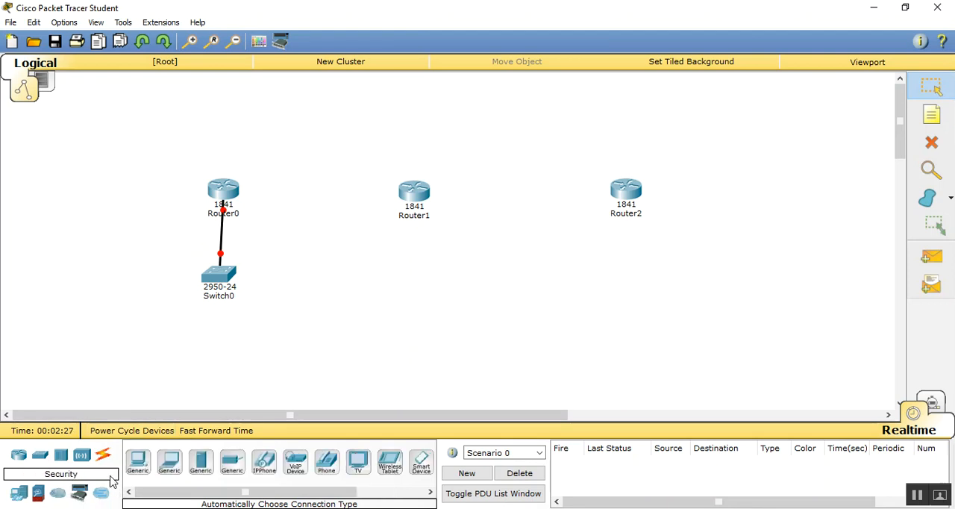
{"action": "left_click", "coordinate": [201, 463]}
{"action": "left_click", "coordinate": [284, 369]}
{"action": "left_click_drag", "start_coordinate": [286, 373], "coordinate": [293, 284]}
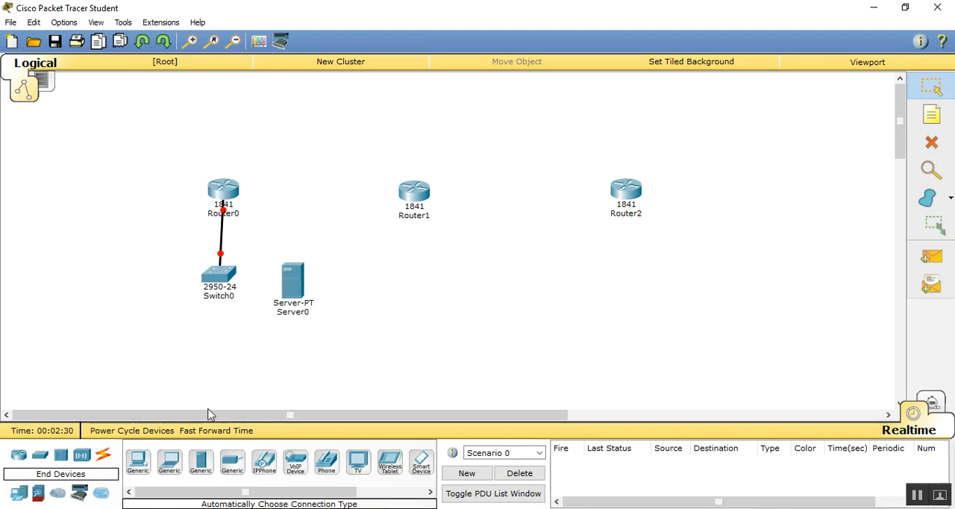
{"action": "left_click", "coordinate": [103, 454]}
{"action": "left_click", "coordinate": [137, 462]}
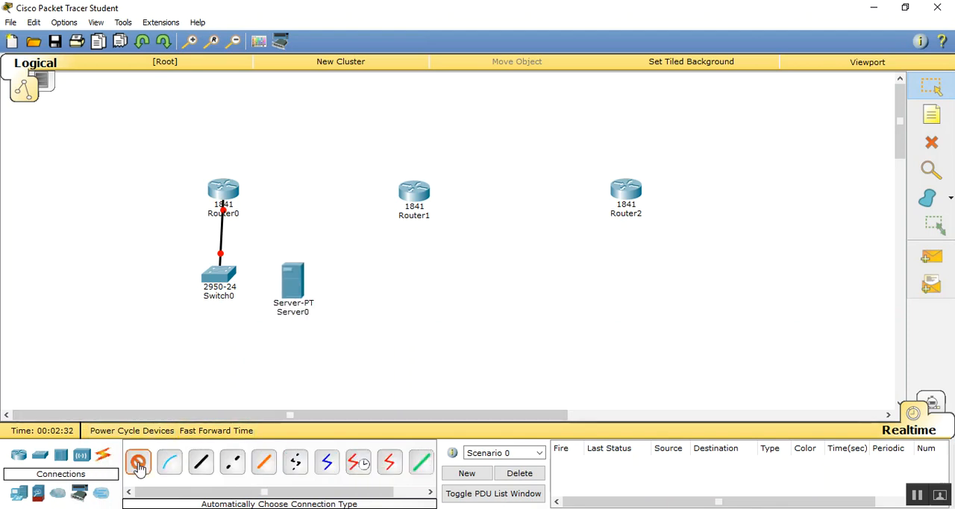
{"action": "left_click", "coordinate": [224, 275]}
{"action": "left_click", "coordinate": [291, 282]}
{"action": "left_click_drag", "start_coordinate": [218, 276], "coordinate": [216, 282]}
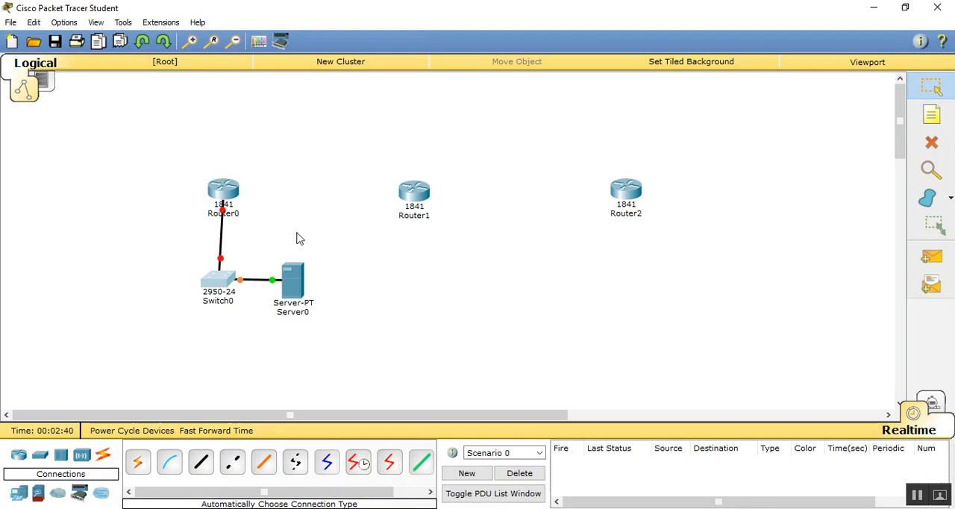
- Place a generic PC and a generic laptop below Switch0, with the PC to the left of the laptop
{"action": "left_click", "coordinate": [17, 497]}
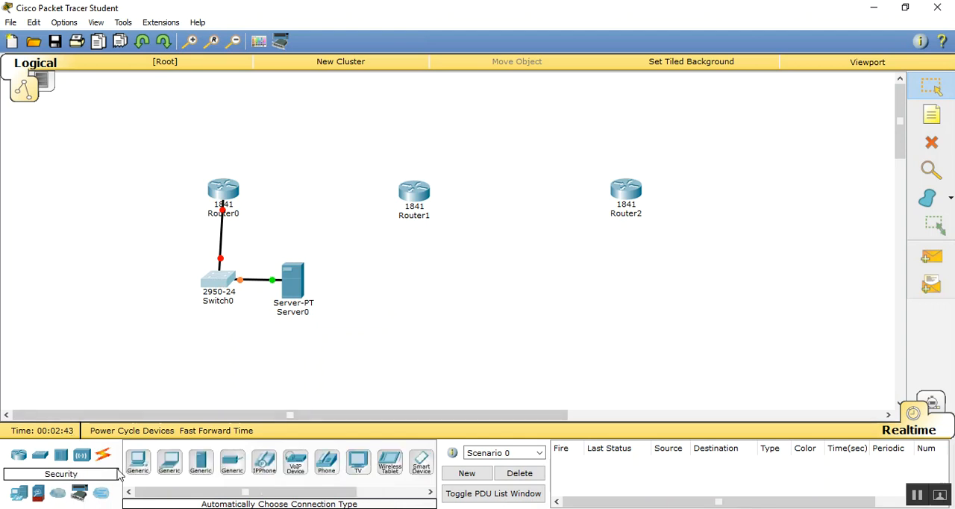
{"action": "left_click", "coordinate": [138, 461]}
{"action": "left_click", "coordinate": [126, 342]}
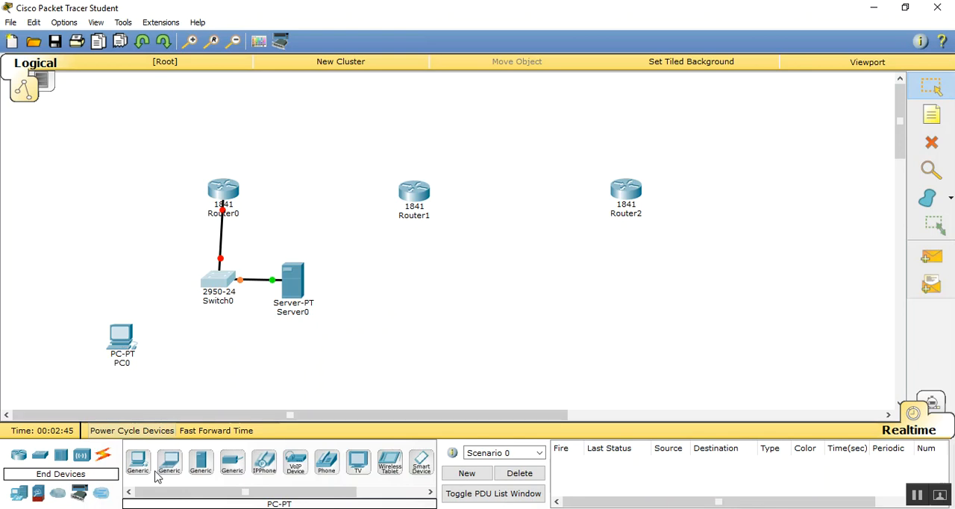
{"action": "left_click", "coordinate": [169, 460]}
{"action": "left_click", "coordinate": [180, 360]}
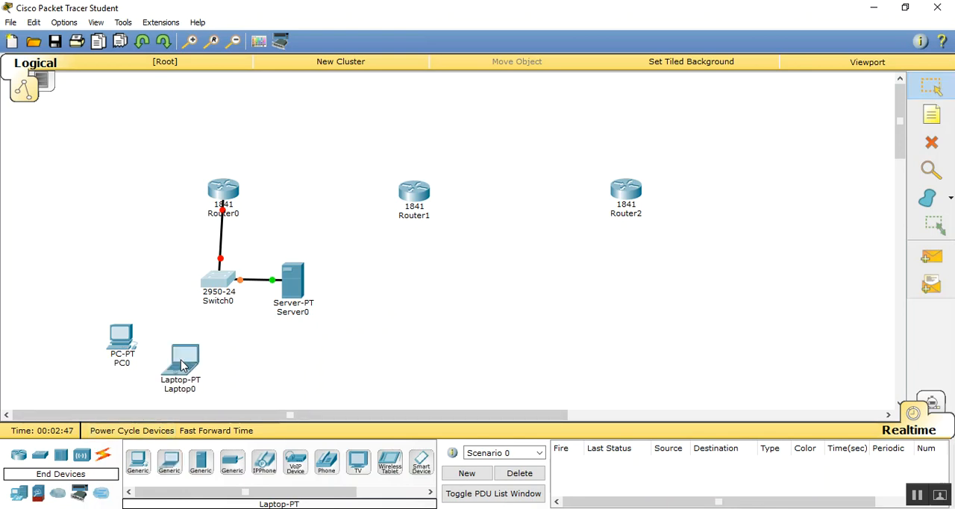
{"action": "left_click_drag", "start_coordinate": [182, 362], "coordinate": [205, 362]}
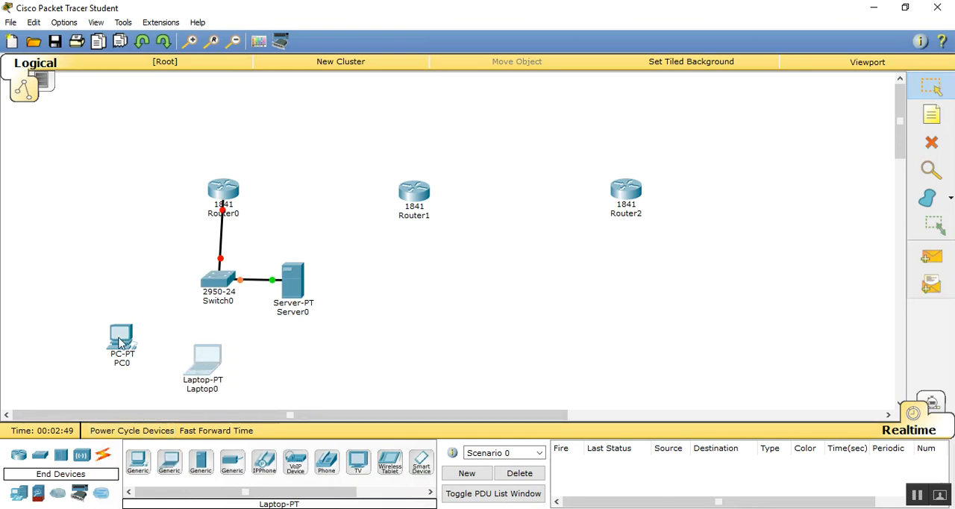
{"action": "left_click_drag", "start_coordinate": [118, 342], "coordinate": [144, 341]}
- Connect PC0 and Laptop0 to Switch0 using automatically chosen connection types
{"action": "left_click", "coordinate": [103, 454]}
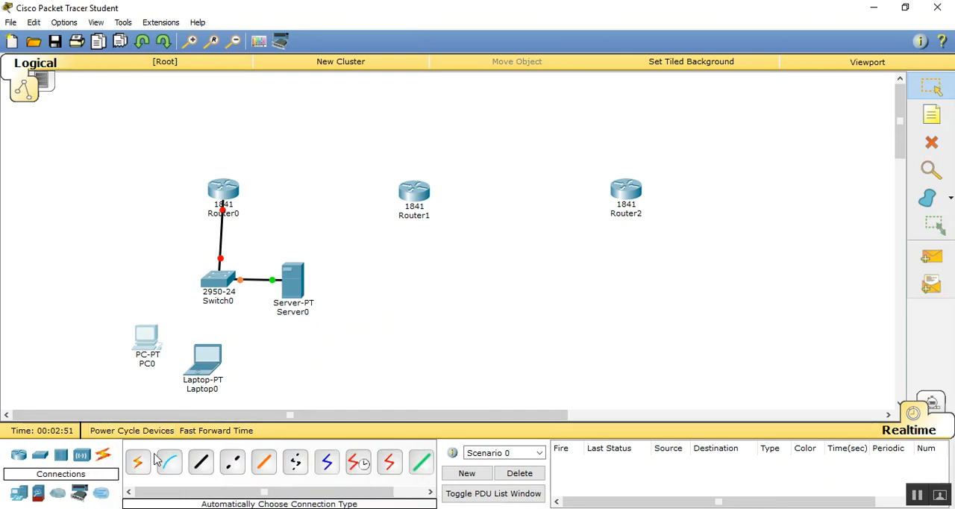
{"action": "left_click", "coordinate": [139, 462]}
{"action": "left_click", "coordinate": [148, 338]}
{"action": "left_click", "coordinate": [220, 282]}
{"action": "left_click", "coordinate": [138, 463]}
{"action": "left_click", "coordinate": [199, 364]}
{"action": "left_click", "coordinate": [217, 281]}
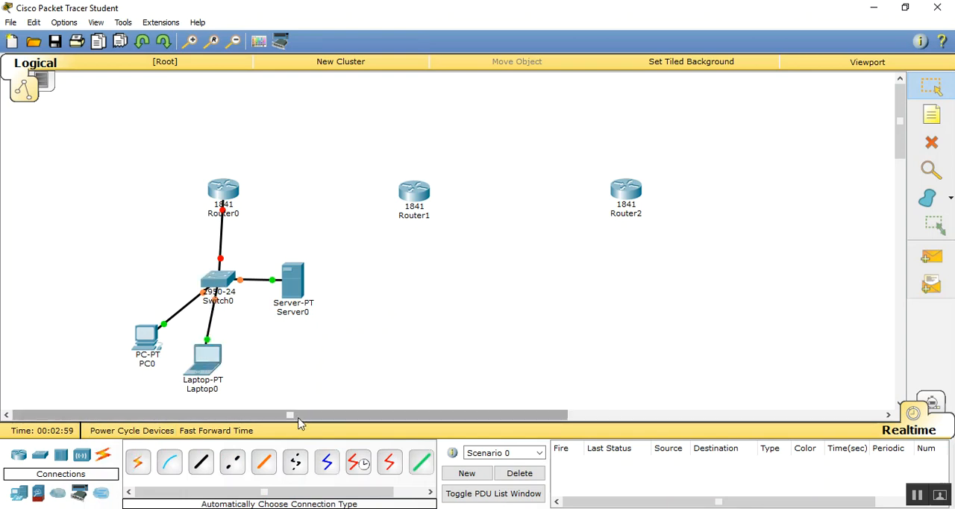
- Link Router0 to Router1 and Router1 to Router2 using automatically chosen connection types
{"action": "left_click", "coordinate": [138, 461]}
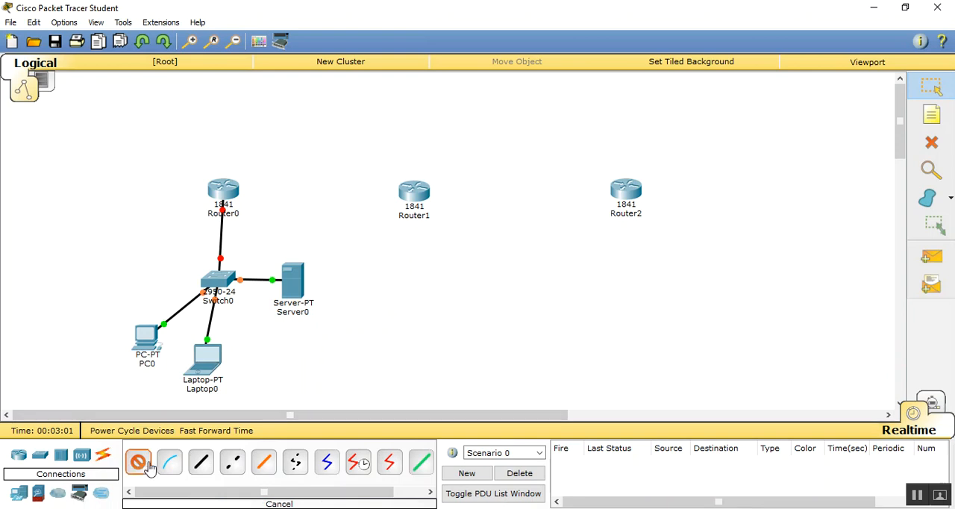
{"action": "left_click", "coordinate": [226, 191]}
{"action": "left_click", "coordinate": [413, 192]}
{"action": "left_click", "coordinate": [412, 192]}
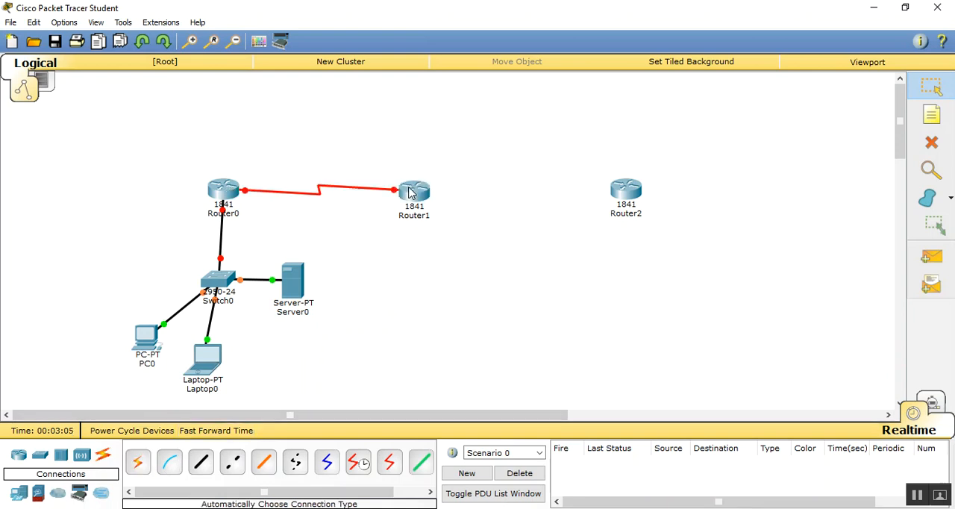
{"action": "left_click", "coordinate": [138, 462]}
{"action": "left_click", "coordinate": [414, 196]}
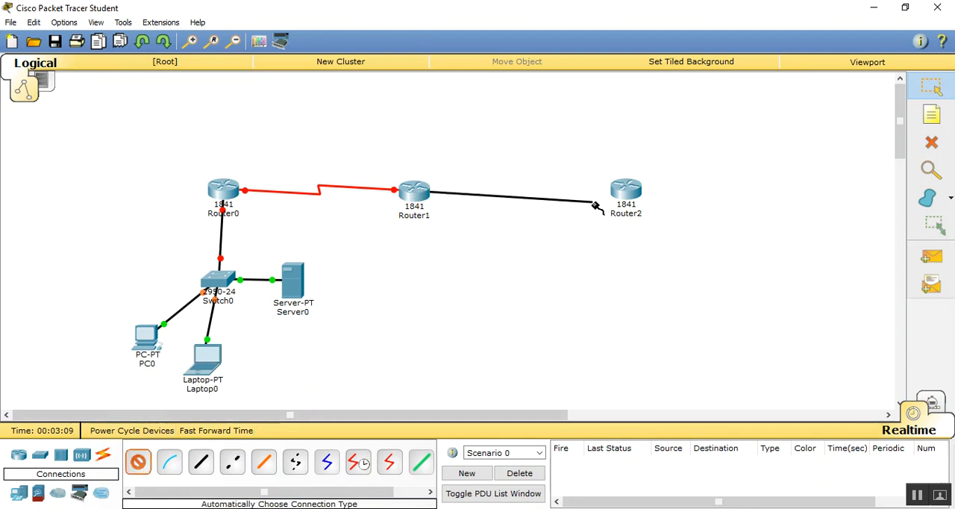
{"action": "left_click", "coordinate": [623, 191]}
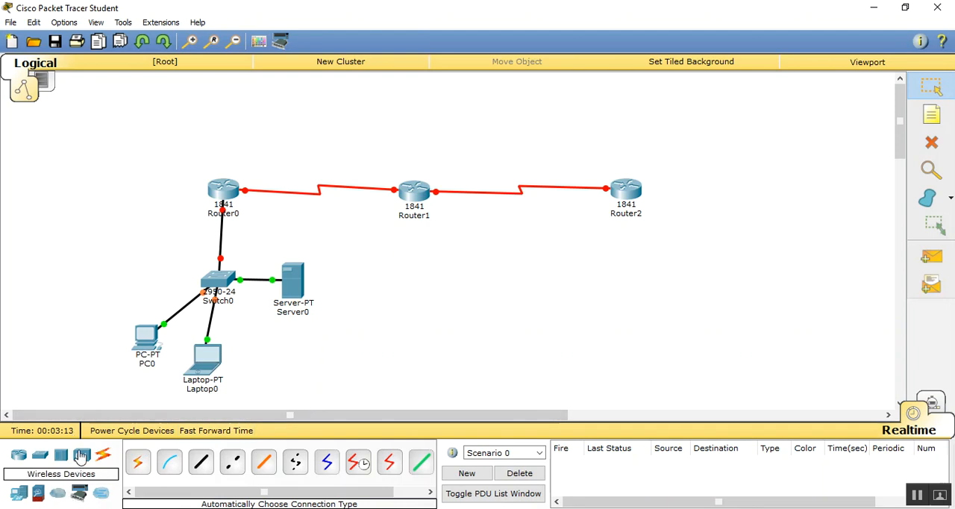
- Place a generic access point below Router1 and link the two with an automatically chosen connection
{"action": "left_click", "coordinate": [82, 457]}
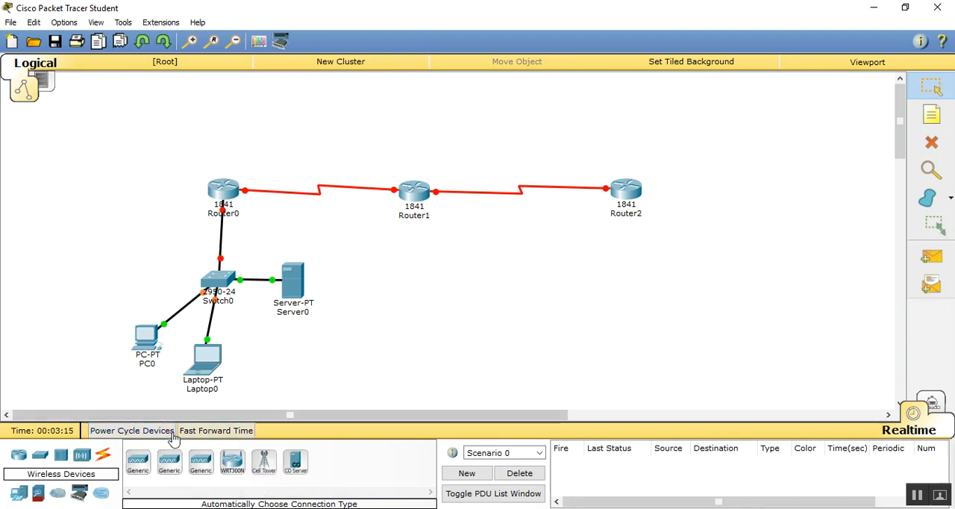
{"action": "left_click", "coordinate": [137, 461]}
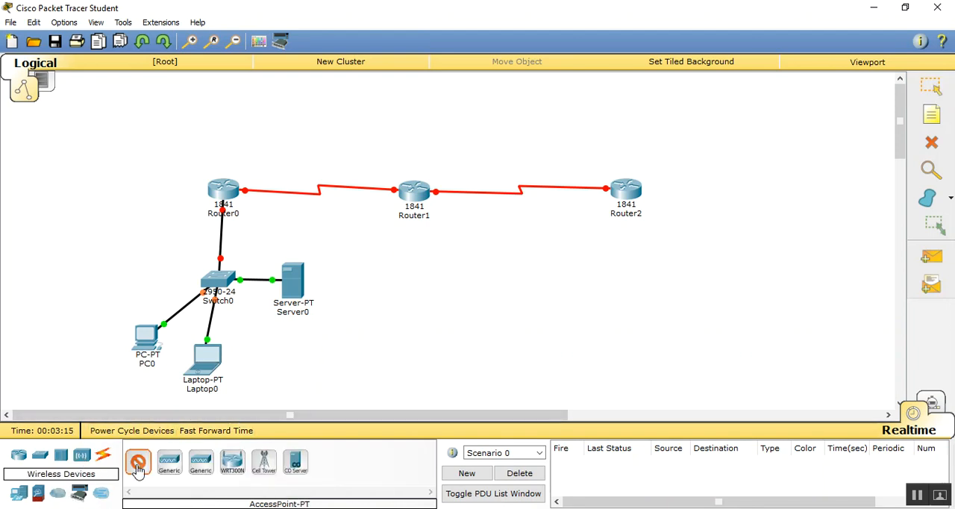
{"action": "left_click", "coordinate": [420, 283]}
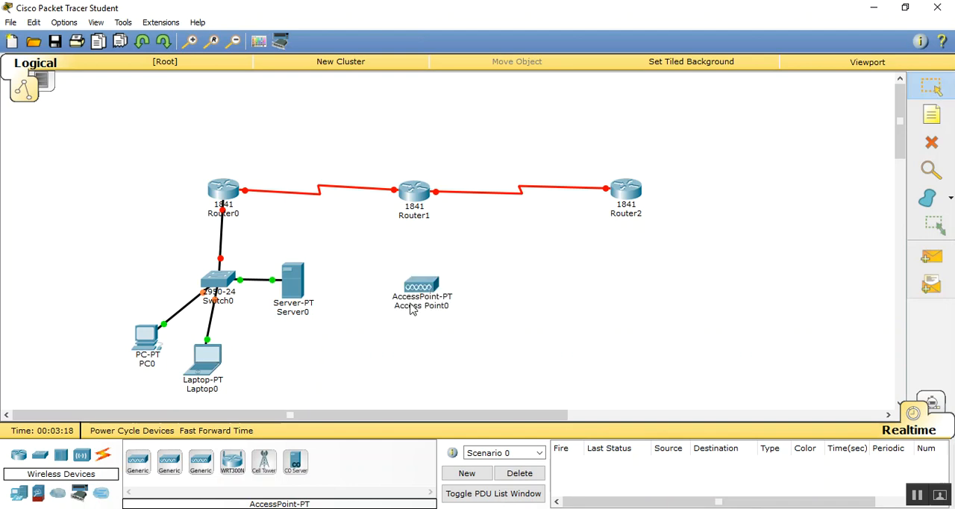
{"action": "left_click", "coordinate": [103, 457]}
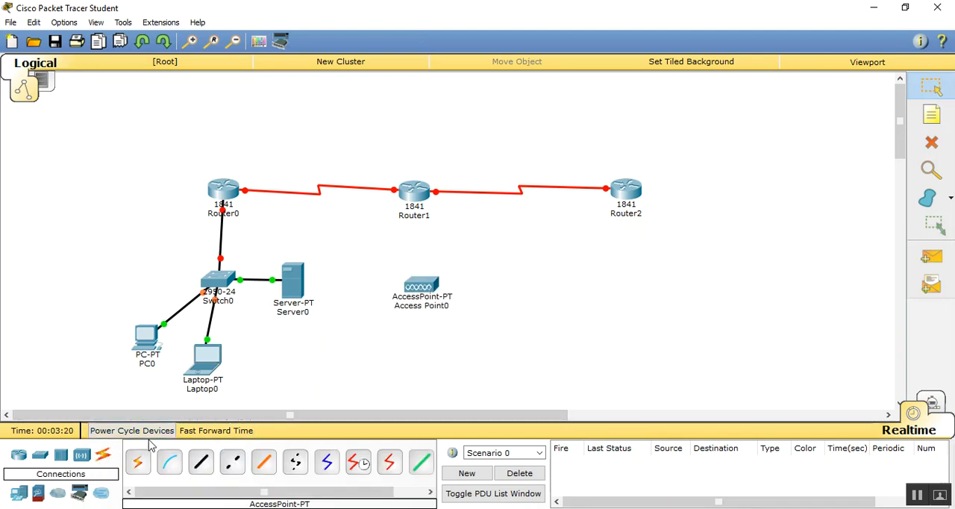
{"action": "left_click", "coordinate": [137, 461]}
{"action": "left_click", "coordinate": [430, 192]}
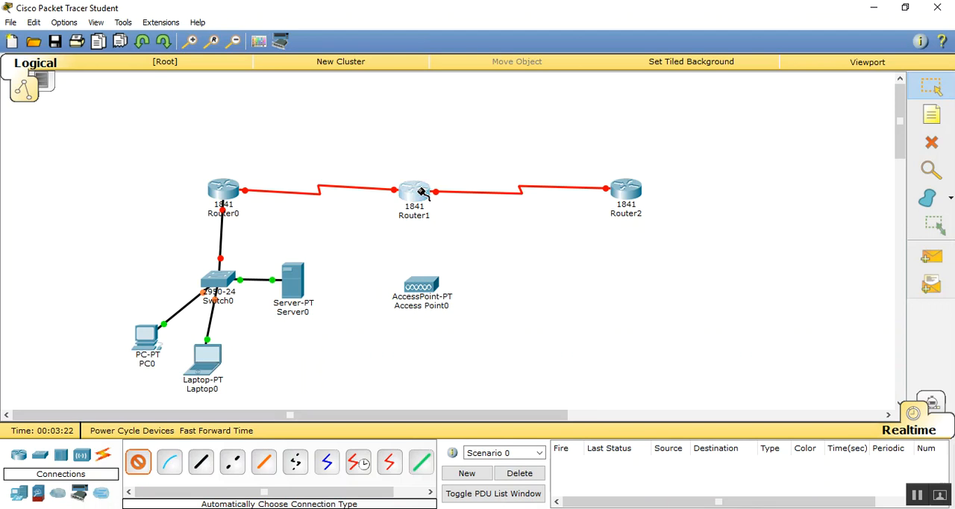
{"action": "left_click", "coordinate": [422, 286]}
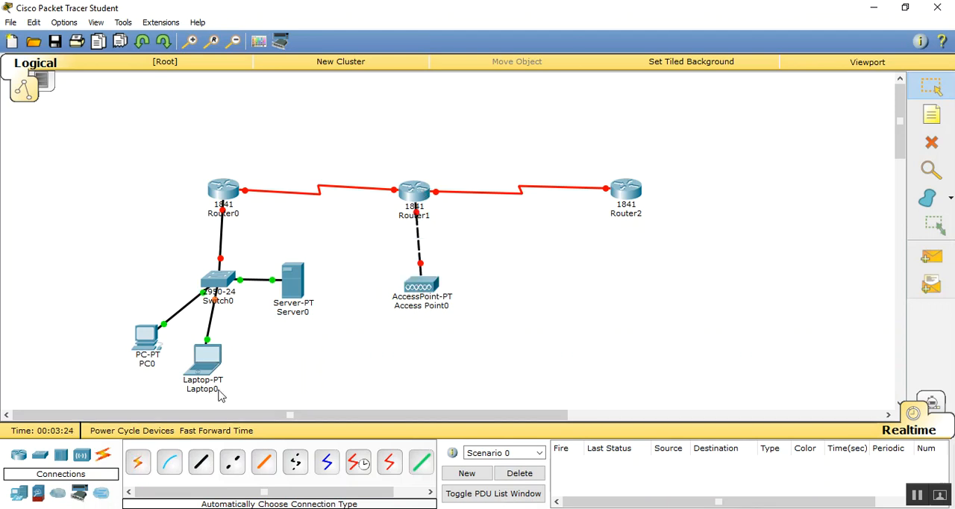
- Place a generic PC and a generic laptop below Access Point0, and align Router1 vertically above the access point
{"action": "left_click", "coordinate": [18, 496]}
{"action": "left_click", "coordinate": [139, 462]}
{"action": "left_click", "coordinate": [388, 355]}
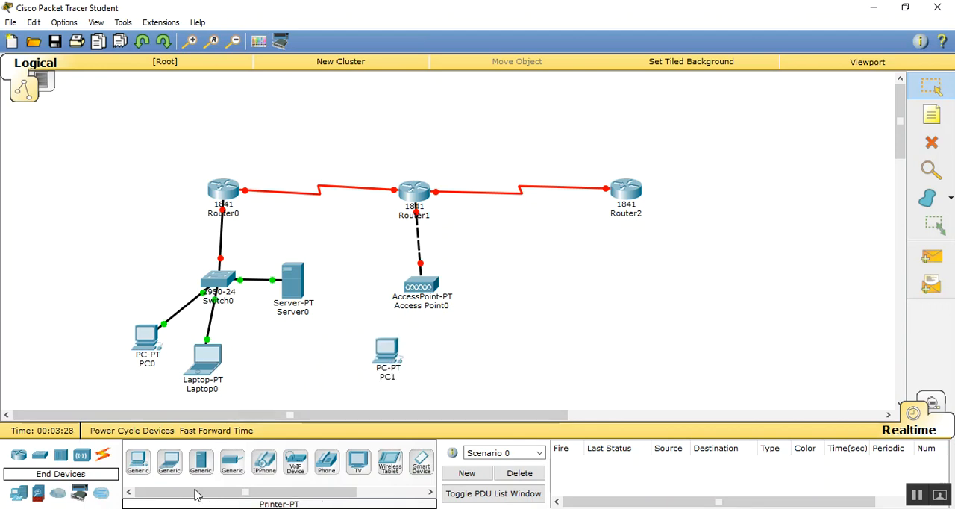
{"action": "left_click", "coordinate": [179, 466]}
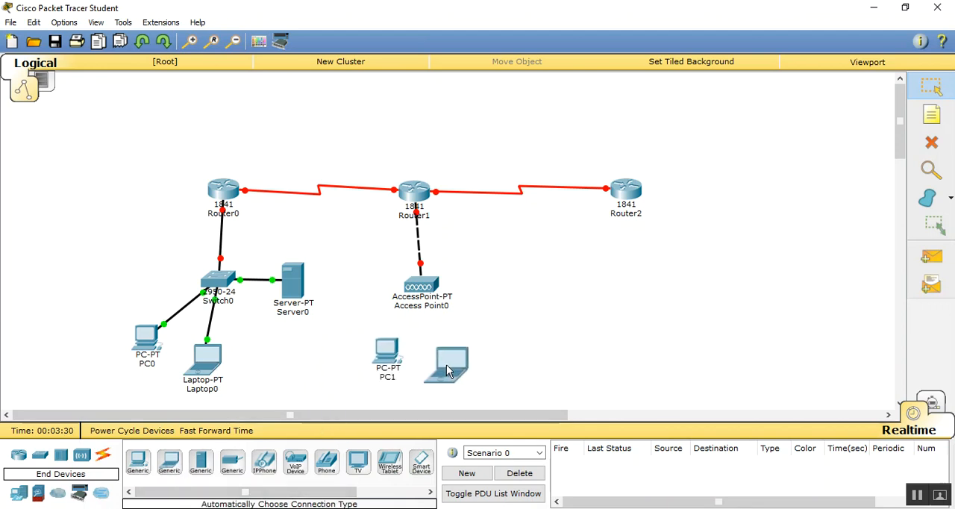
{"action": "left_click", "coordinate": [457, 357]}
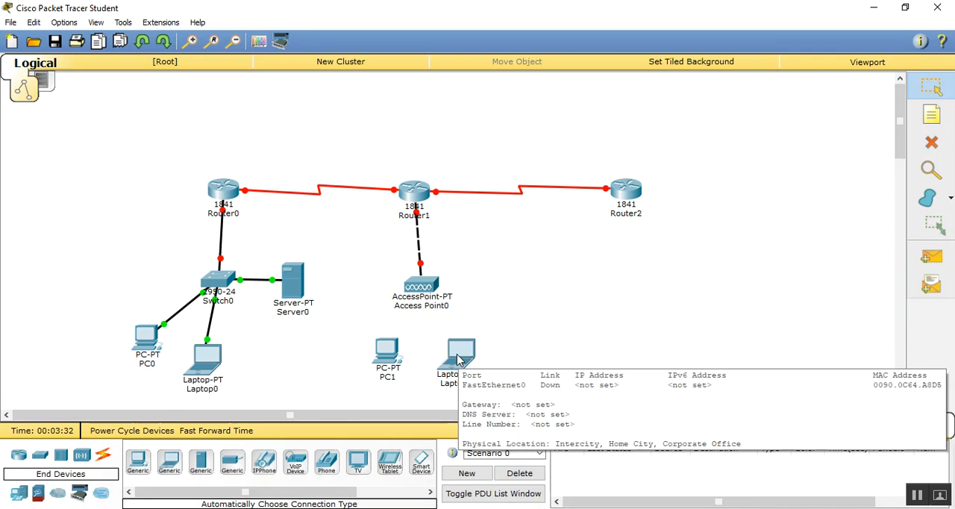
{"action": "left_click_drag", "start_coordinate": [419, 192], "coordinate": [428, 194]}
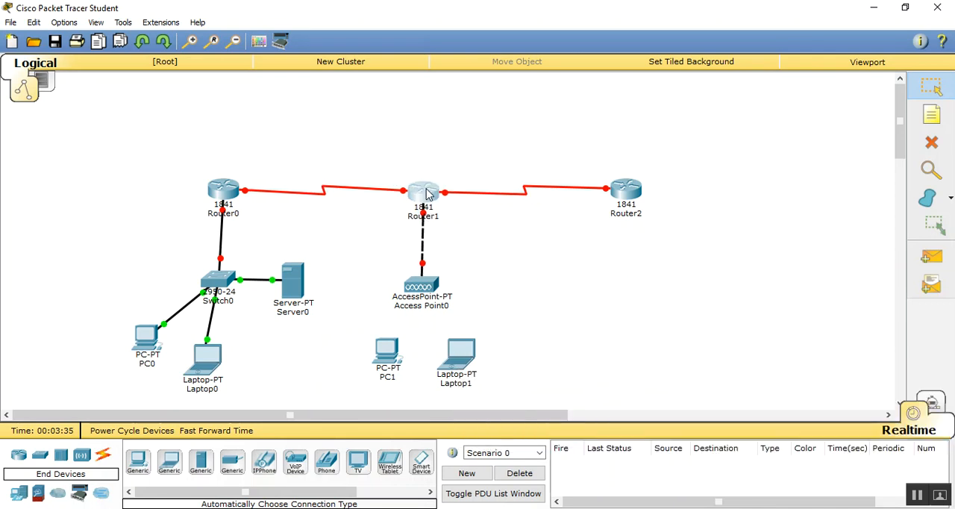
- Add the note 192.168.1.1 beside Router0's link to Switch0 and the note 192.168.2.1 at Router0's serial link
{"action": "left_click", "coordinate": [932, 114]}
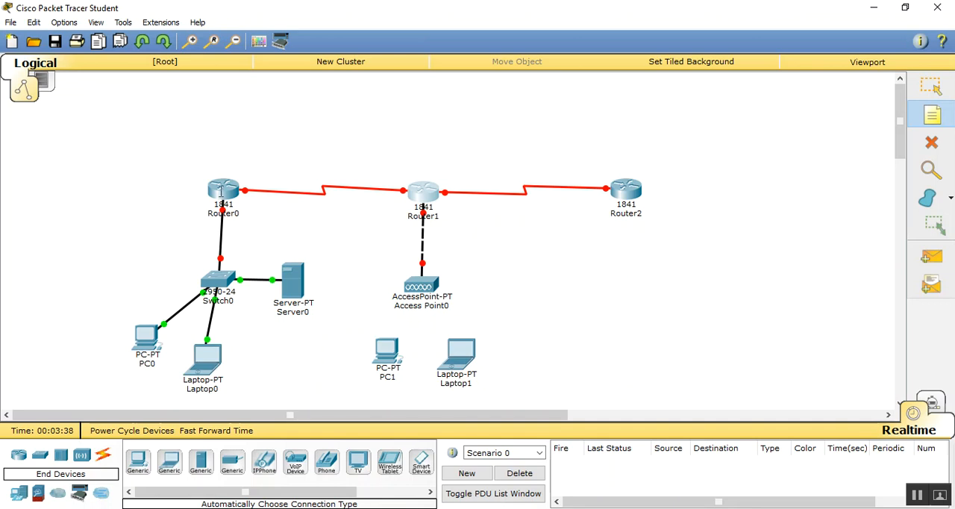
{"action": "left_click", "coordinate": [139, 217]}
{"action": "type", "text": "192.168.1.1"}
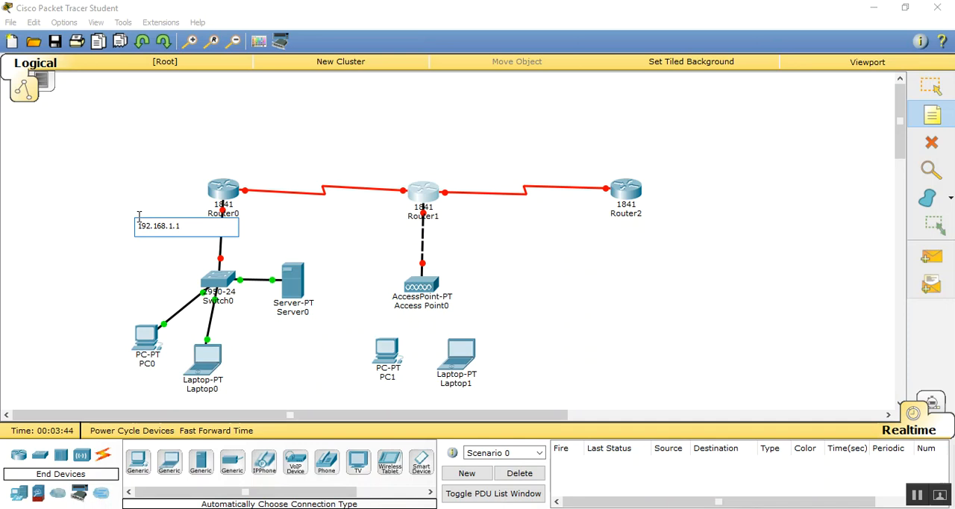
{"action": "left_click", "coordinate": [259, 173]}
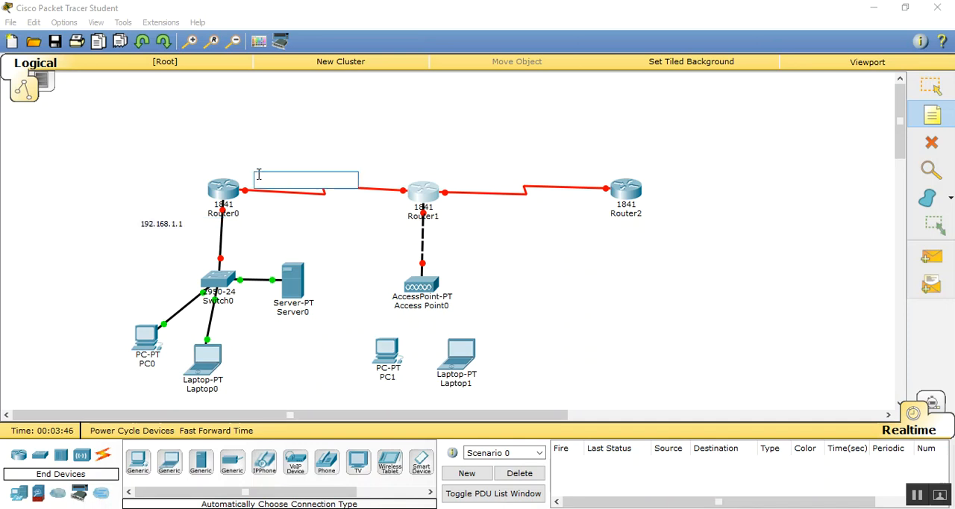
{"action": "type", "text": "192.168.2.1"}
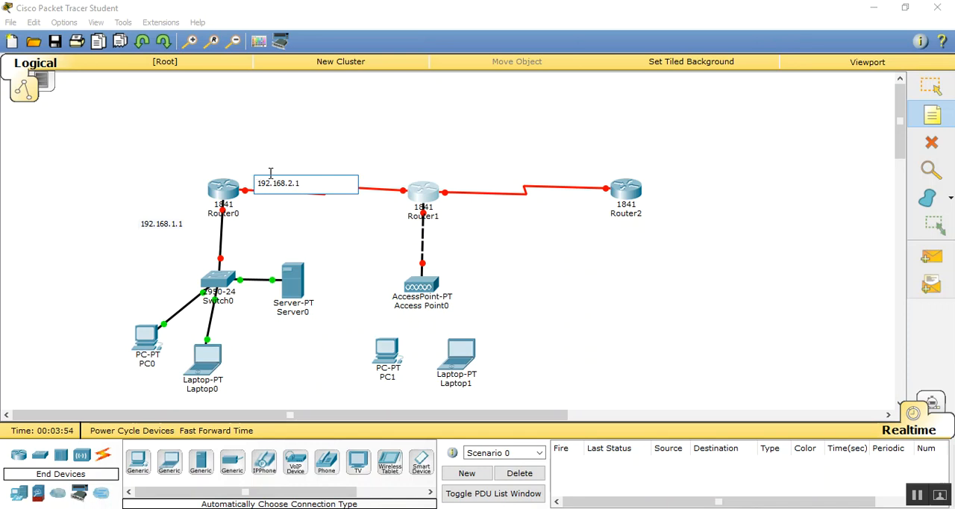
- Label Router1's serial end towards Router0 with the note 192.168.2.2 and its access point link with 192.168.3.1
{"action": "left_click", "coordinate": [378, 162]}
{"action": "type", "text": "192.168.2.2"}
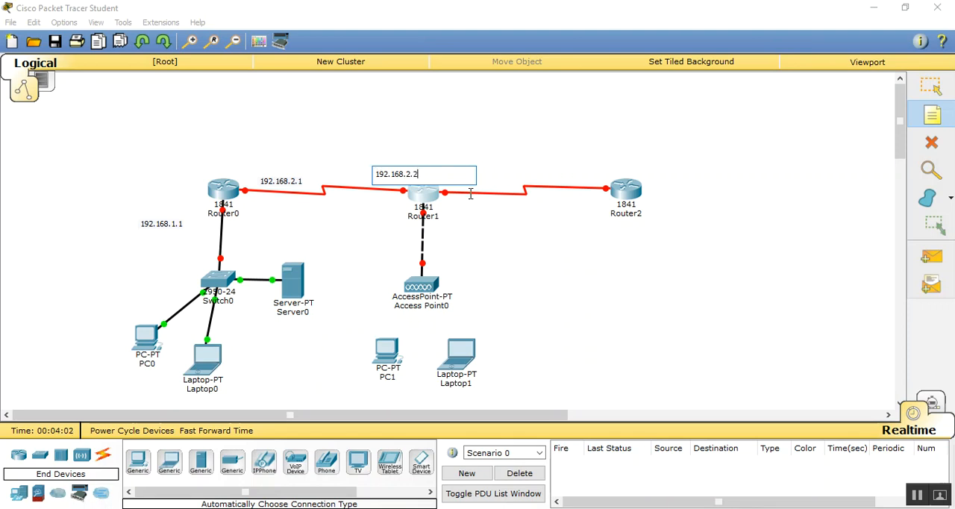
{"action": "left_click", "coordinate": [449, 219]}
{"action": "type", "text": "192.168.3.1"}
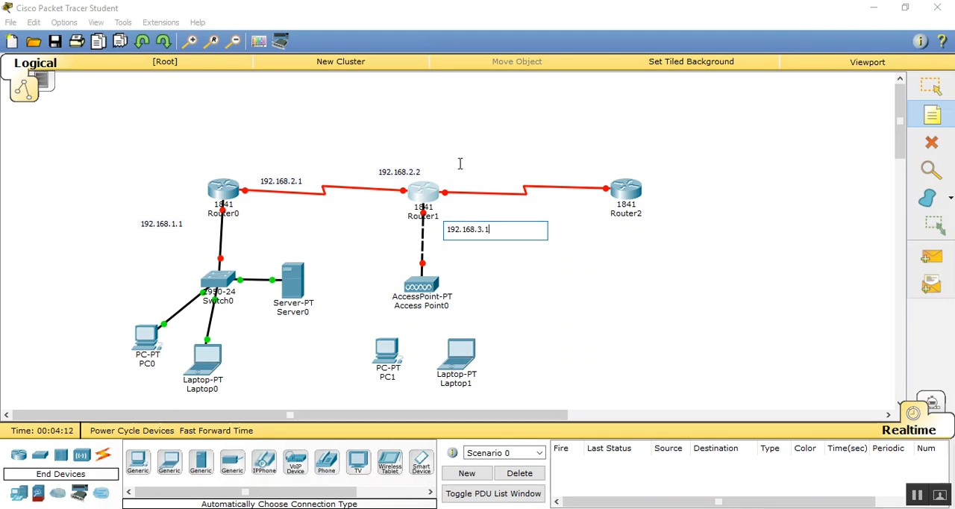
- Label the serial link between Router1 and Router2 with the notes 192.168.4.1 at Router1 and 192.168.4.2 at Router2
{"action": "left_click", "coordinate": [460, 163]}
{"action": "type", "text": "192.168.4.1"}
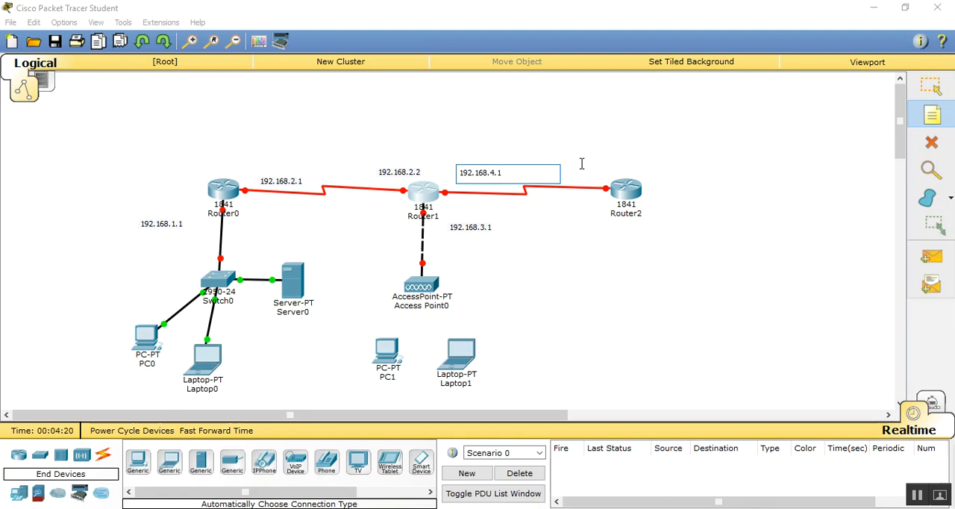
{"action": "left_click", "coordinate": [581, 163]}
{"action": "type", "text": "192.168.4.2"}
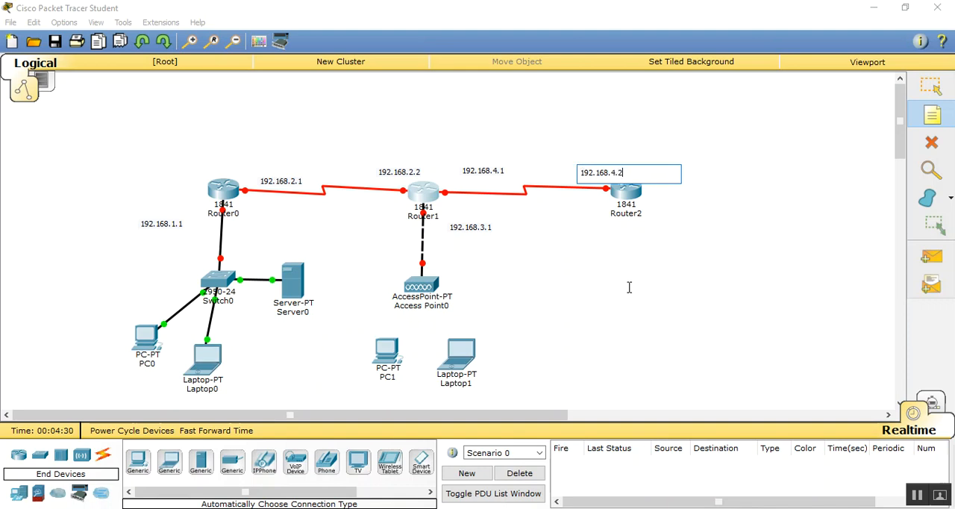
- Move the notes 192.168.4.2, 192.168.4.1, 192.168.2.1 and 192.168.1.1 closer to the link ends they label
{"action": "left_click", "coordinate": [931, 85]}
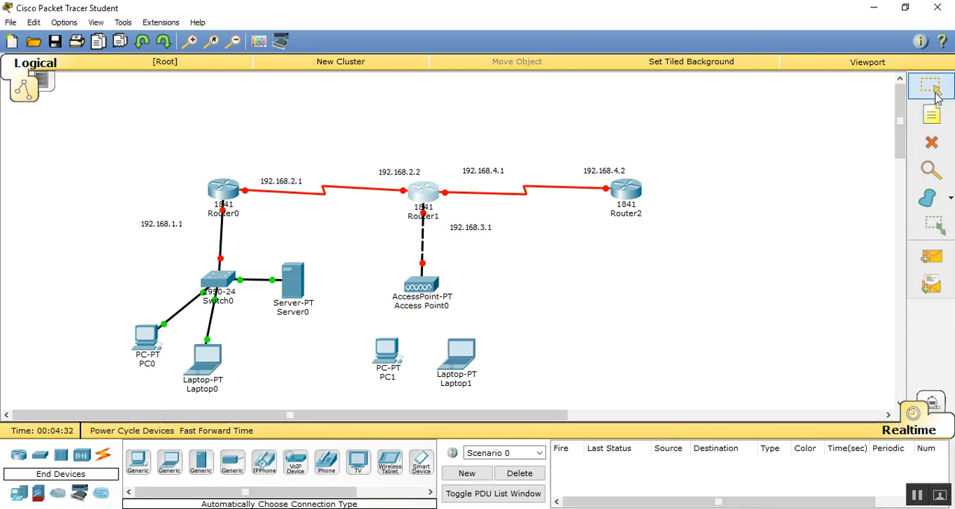
{"action": "left_click_drag", "start_coordinate": [594, 175], "coordinate": [567, 182]}
{"action": "left_click_drag", "start_coordinate": [492, 177], "coordinate": [484, 188]}
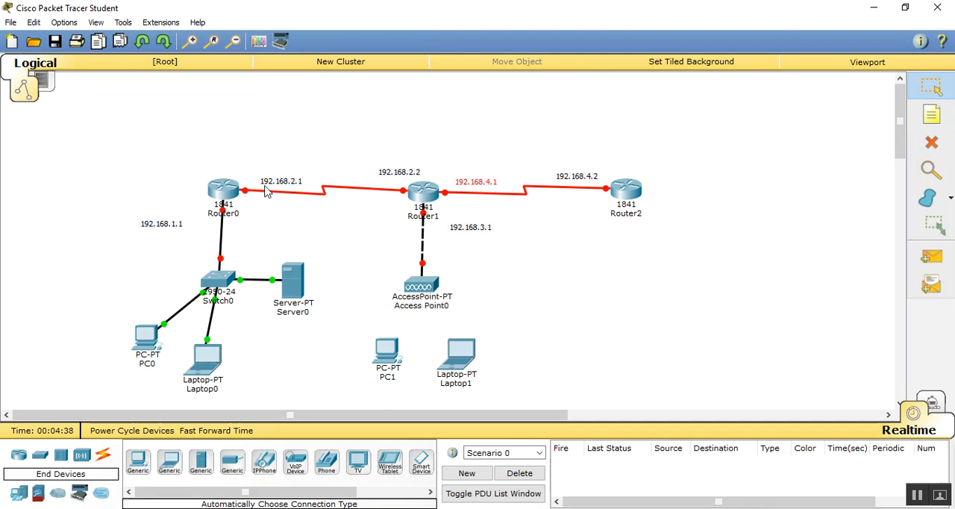
{"action": "left_click_drag", "start_coordinate": [270, 187], "coordinate": [264, 186]}
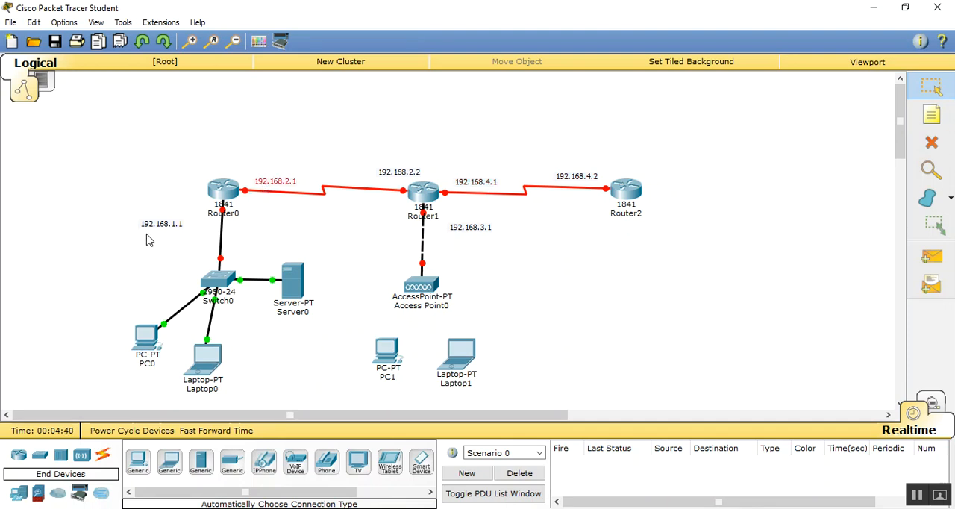
{"action": "left_click_drag", "start_coordinate": [149, 229], "coordinate": [168, 226]}
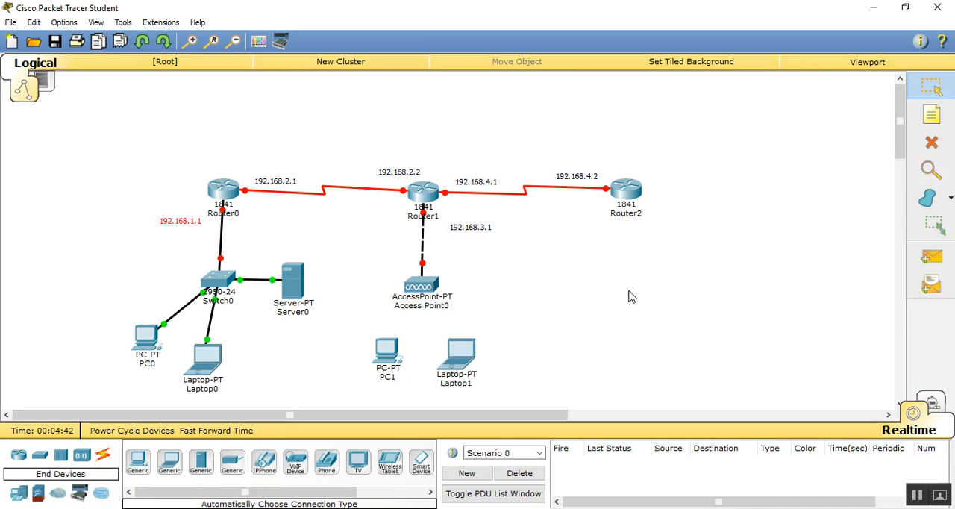
- Place a second generic access point to the left of Switch0, cable it to the switch with an automatic connection, and level them
{"action": "left_click", "coordinate": [82, 457]}
{"action": "left_click", "coordinate": [138, 461]}
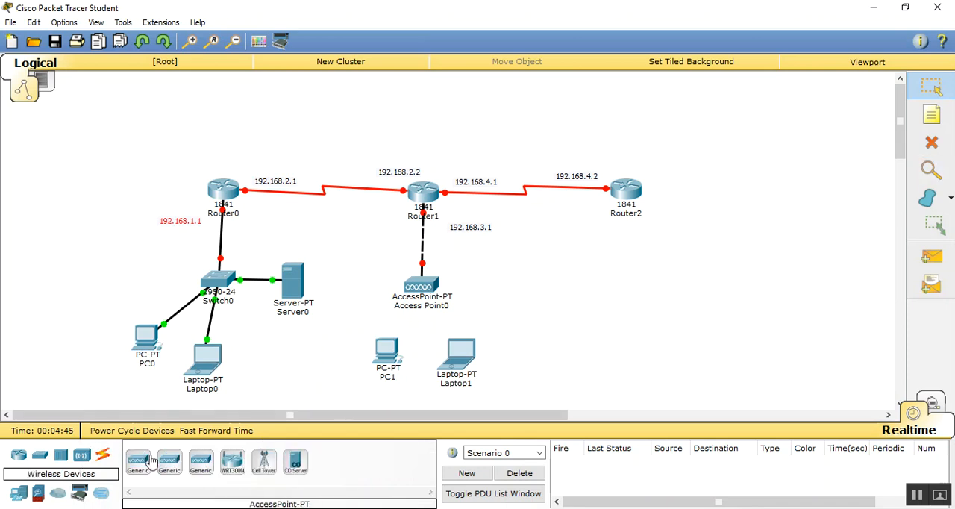
{"action": "left_click", "coordinate": [97, 271]}
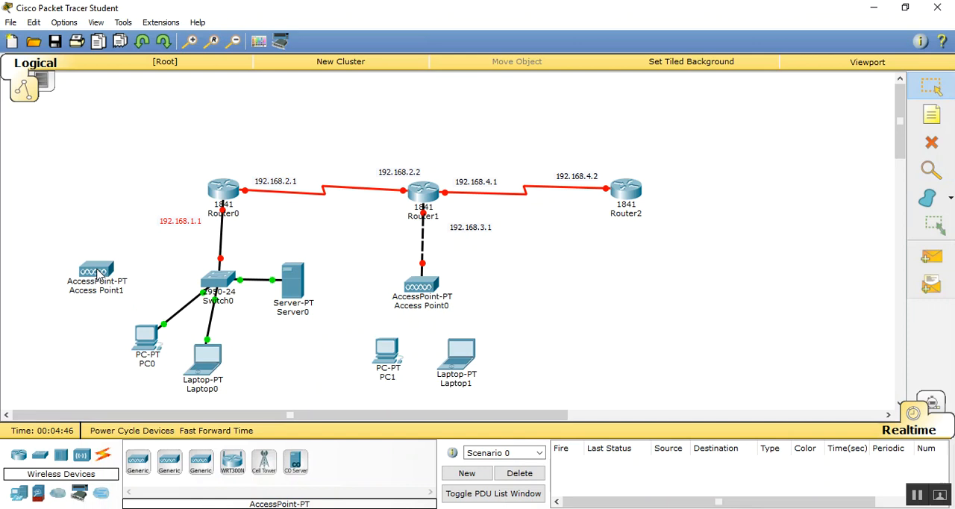
{"action": "left_click", "coordinate": [105, 456]}
{"action": "left_click", "coordinate": [138, 461]}
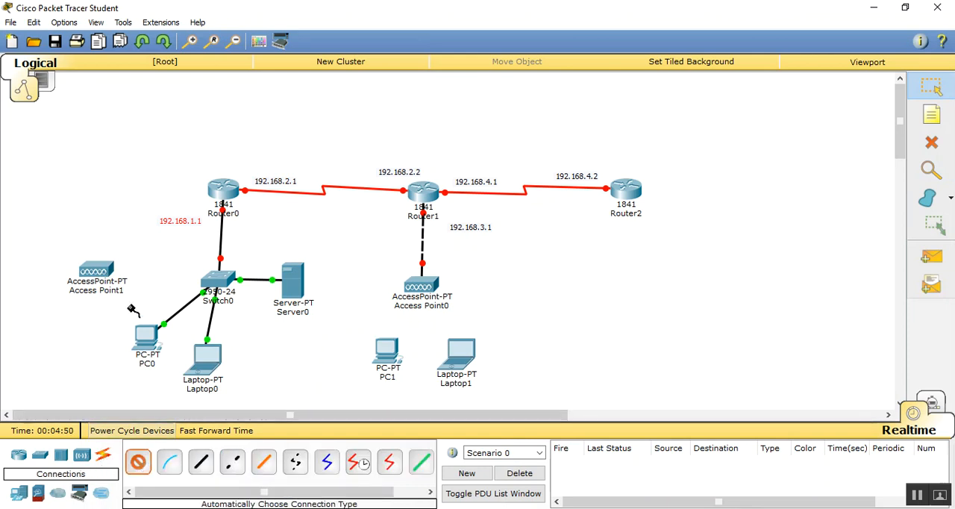
{"action": "left_click", "coordinate": [102, 275]}
{"action": "left_click", "coordinate": [220, 282]}
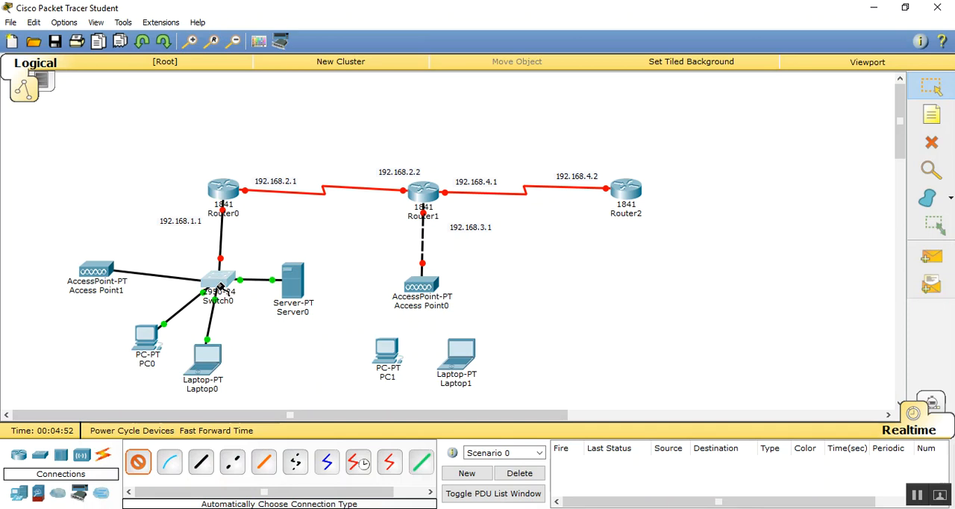
{"action": "left_click_drag", "start_coordinate": [91, 270], "coordinate": [93, 276]}
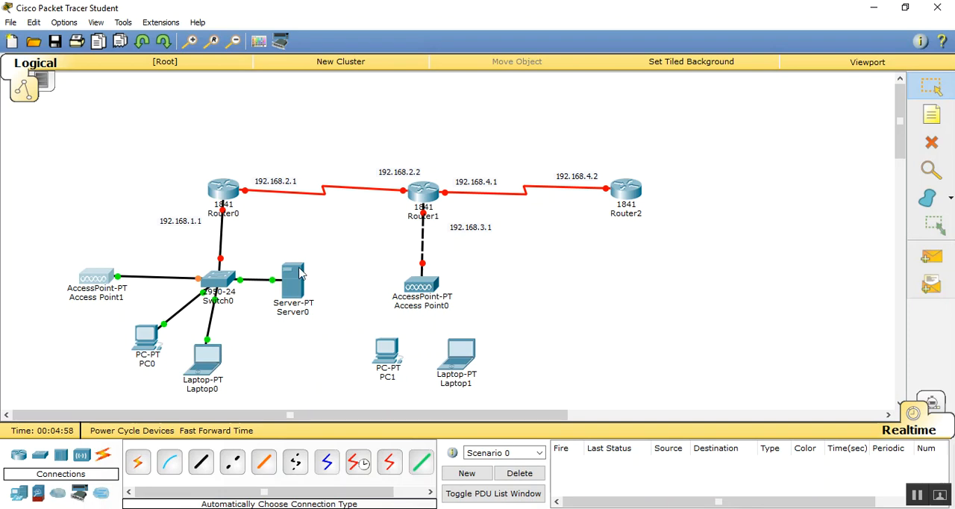
{"action": "mouse_move", "coordinate": [299, 273]}
{"action": "left_click", "coordinate": [229, 196]}
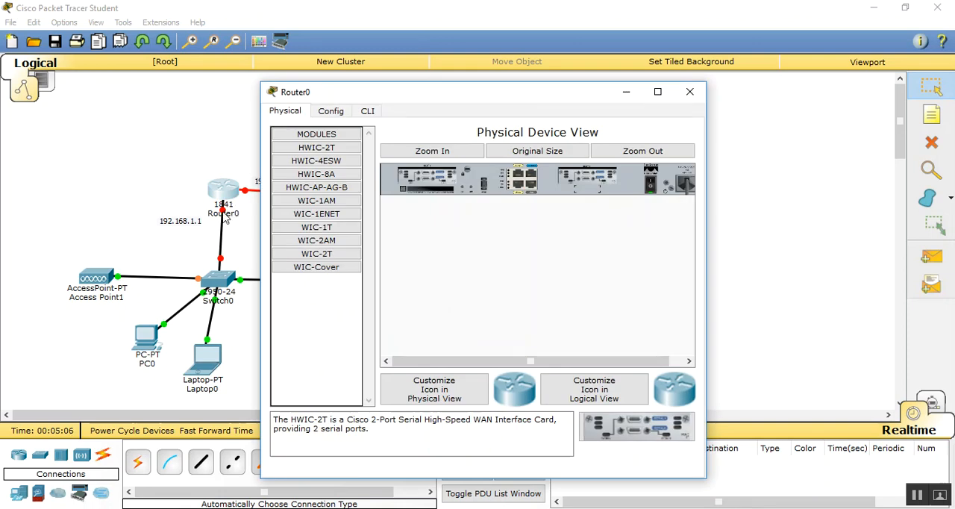
{"action": "left_click", "coordinate": [689, 92]}
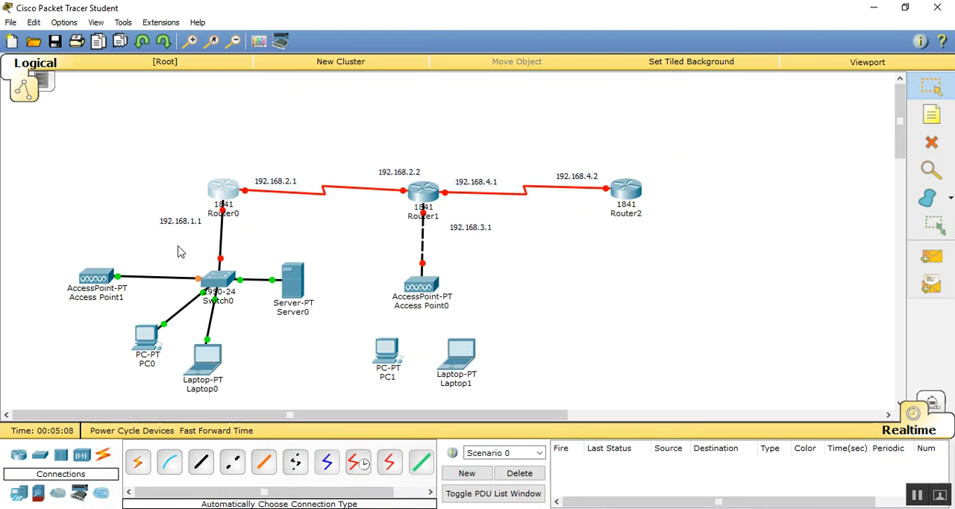
- Enable Router0's FastEthernet0/0 interface with IP address 192.168.1.1 and subnet mask 255.255.255.0
{"action": "mouse_move", "coordinate": [222, 217]}
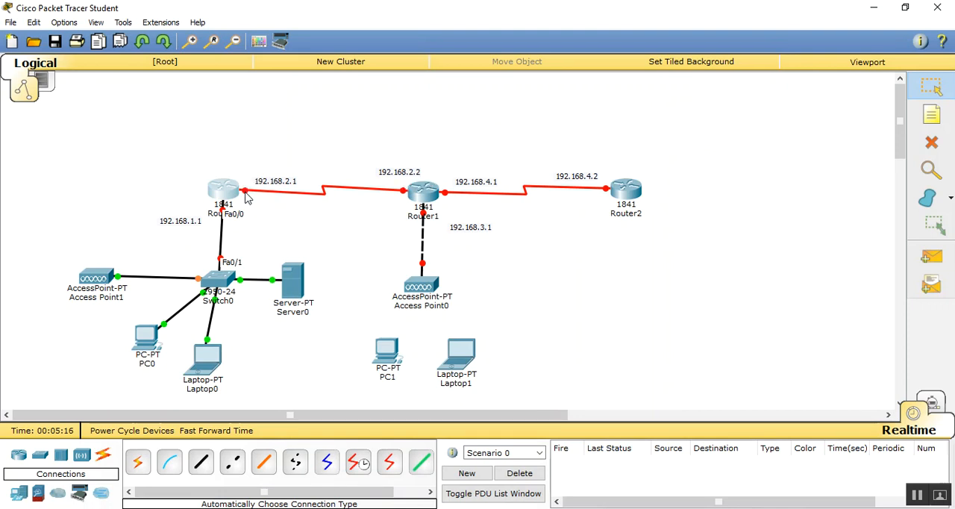
{"action": "left_click", "coordinate": [221, 198]}
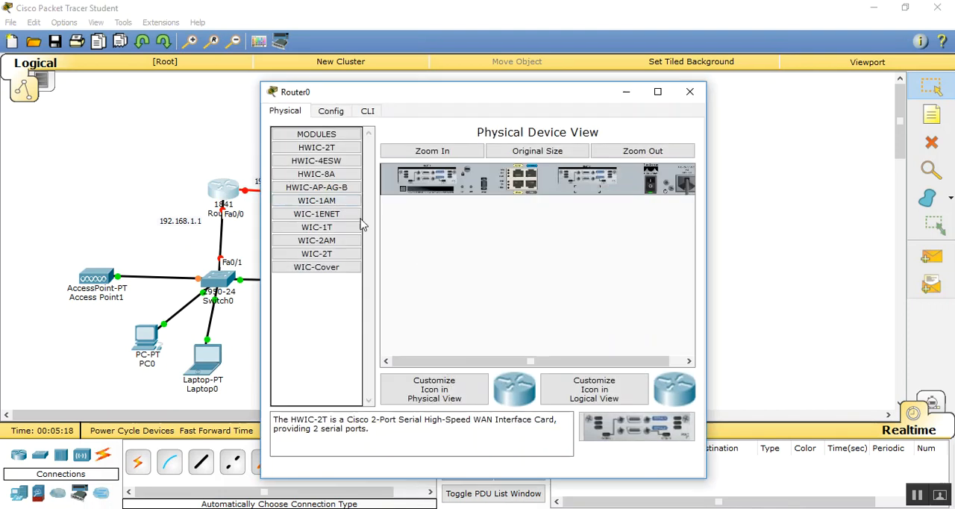
{"action": "left_click", "coordinate": [332, 113]}
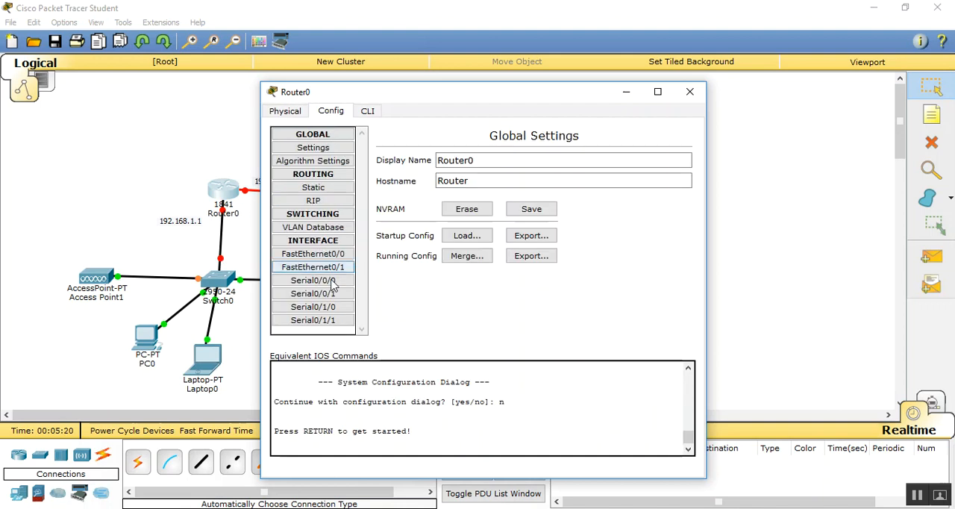
{"action": "left_click", "coordinate": [331, 254]}
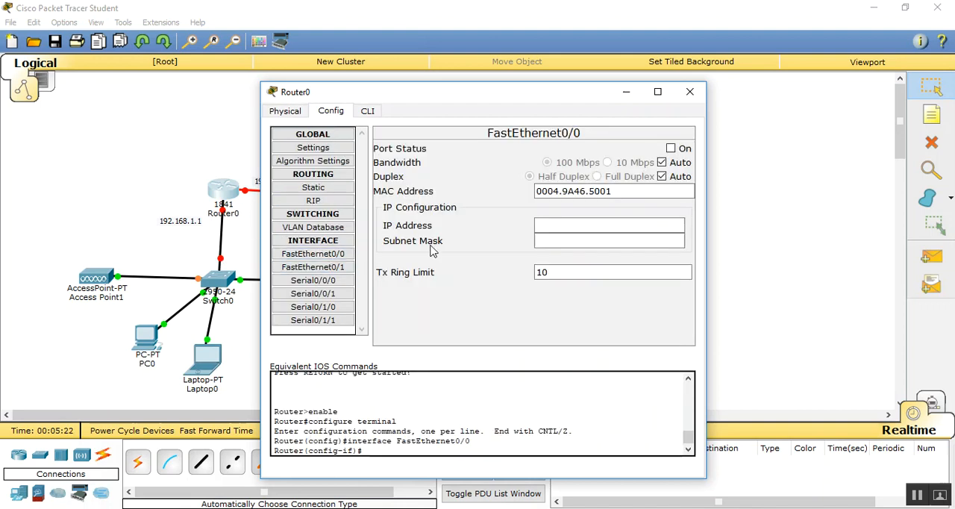
{"action": "left_click", "coordinate": [672, 149]}
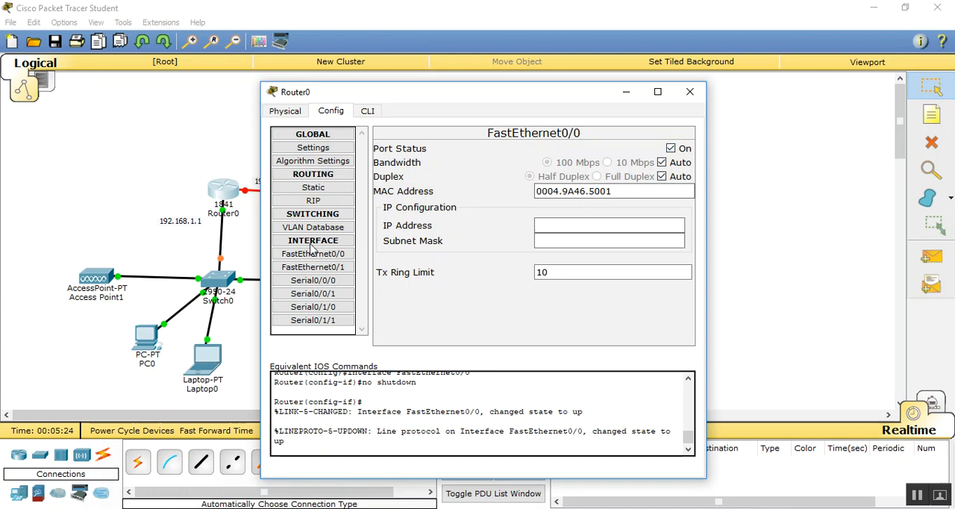
{"action": "left_click", "coordinate": [569, 224]}
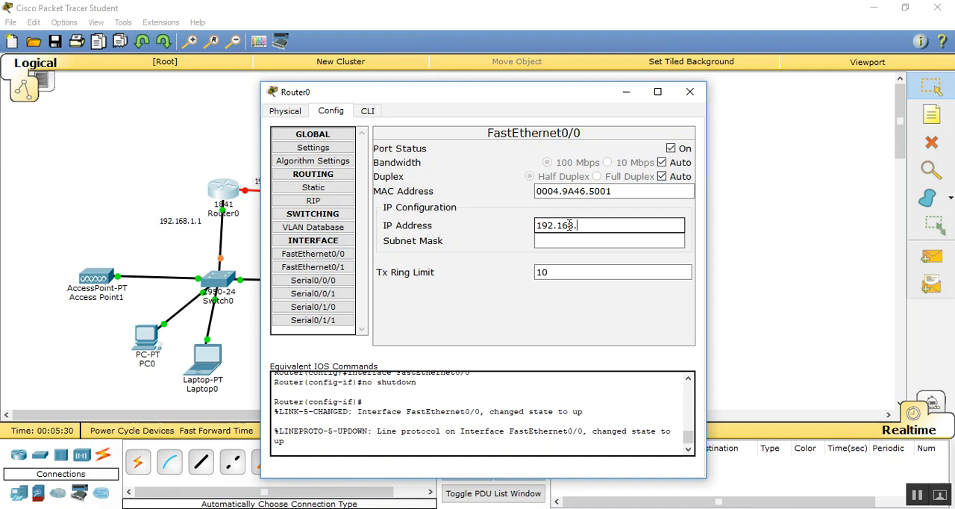
{"action": "type", "text": "192.168.1.1"}
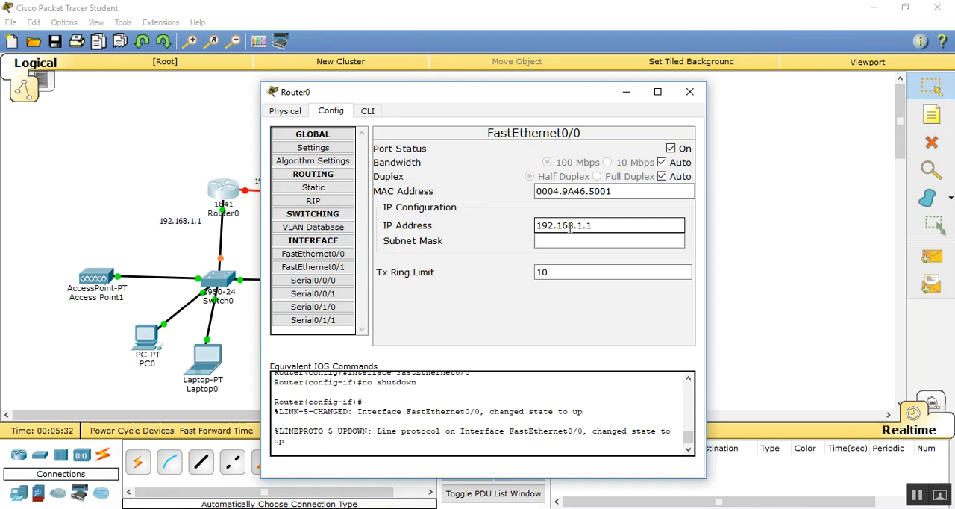
{"action": "left_click", "coordinate": [572, 240]}
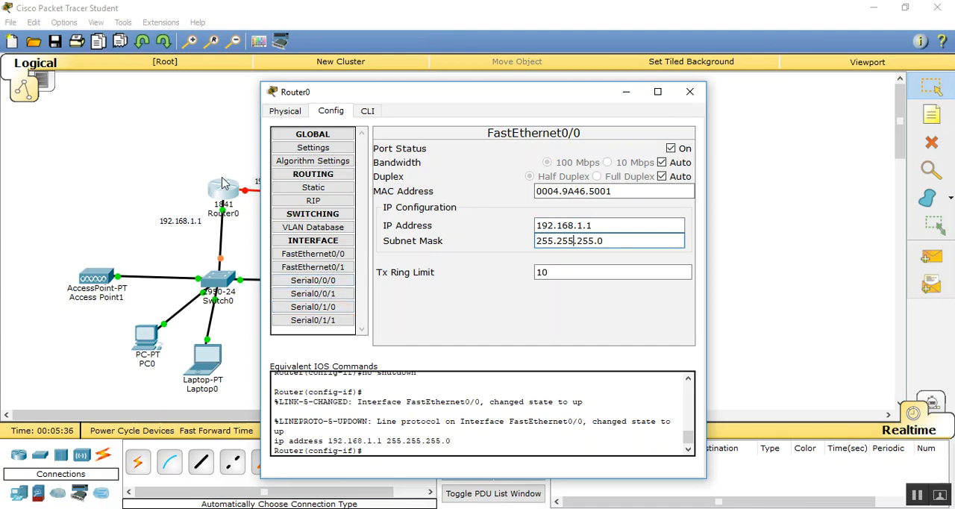
- Enable Router0's Serial0/0/0 interface with IP address 192.168.2.1 and subnet mask 255.255.255.0, and close the router's configuration
{"action": "left_click", "coordinate": [323, 283]}
{"action": "left_click", "coordinate": [620, 208]}
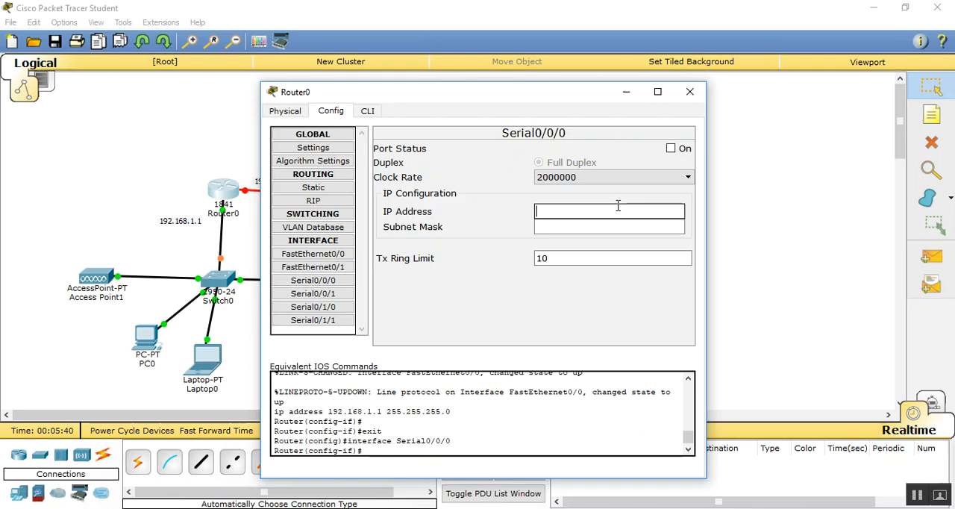
{"action": "left_click", "coordinate": [671, 148]}
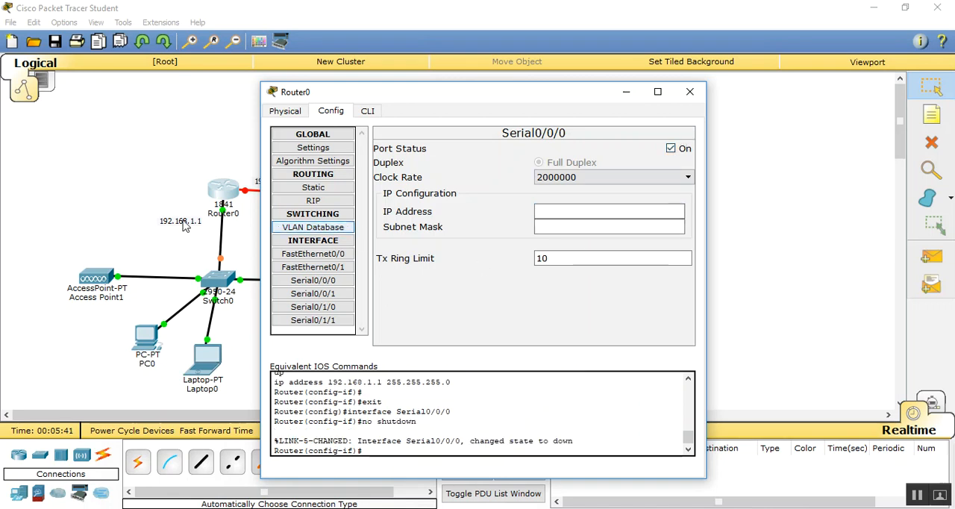
{"action": "left_click", "coordinate": [556, 210]}
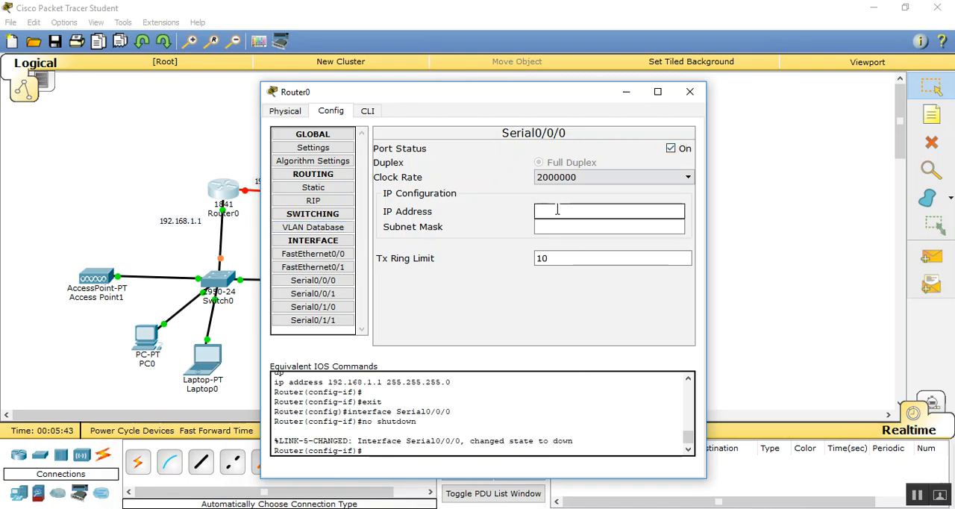
{"action": "type", "text": "192.168.2.1"}
{"action": "left_click", "coordinate": [562, 226]}
{"action": "left_click_drag", "start_coordinate": [527, 100], "coordinate": [612, 102]}
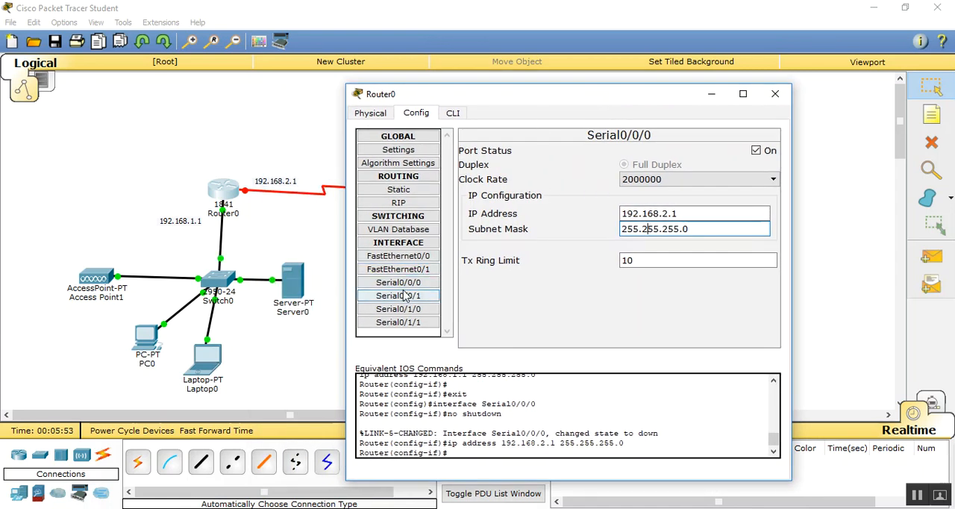
{"action": "left_click", "coordinate": [774, 94]}
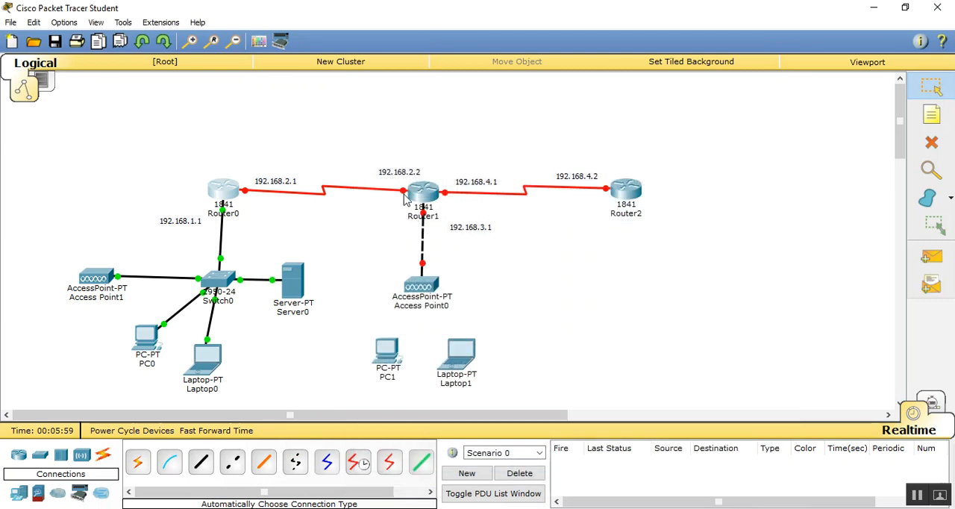
- Enable Router1's FastEthernet0/0 interface with IP address 192.168.3.1 and subnet mask 255.255.255.0
{"action": "mouse_move", "coordinate": [404, 195]}
{"action": "left_click", "coordinate": [423, 196]}
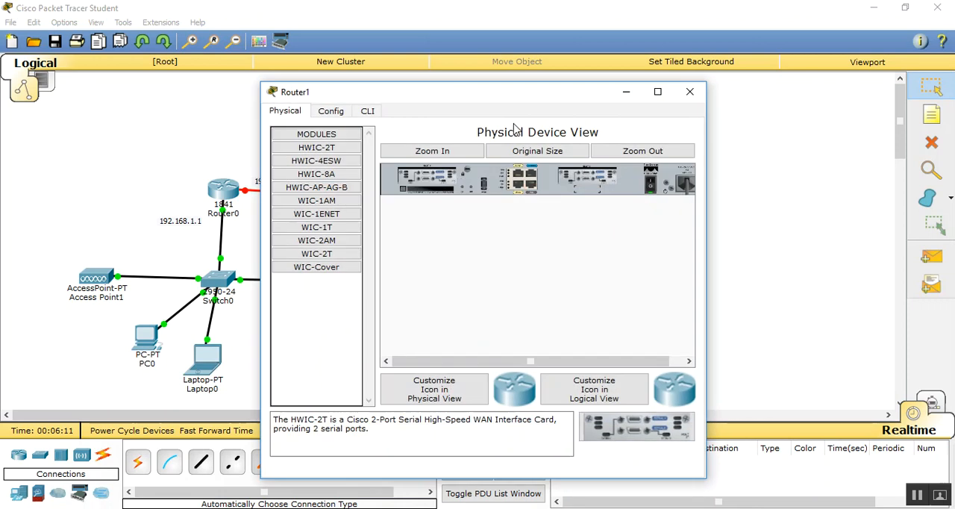
{"action": "left_click_drag", "start_coordinate": [508, 107], "coordinate": [729, 106]}
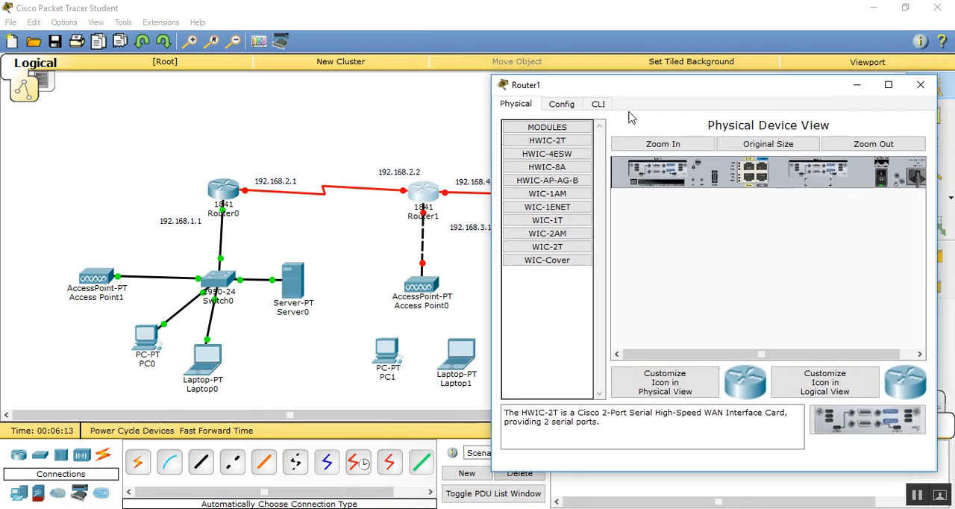
{"action": "left_click", "coordinate": [570, 107]}
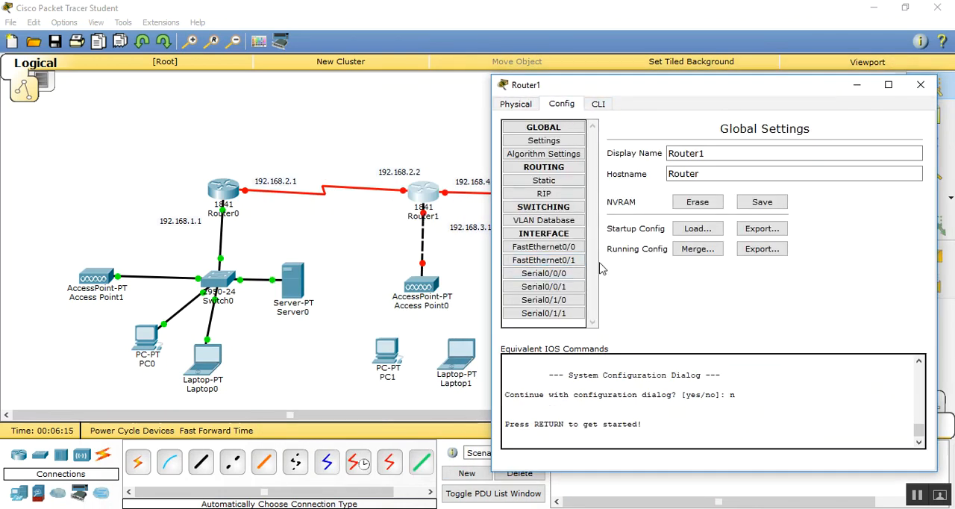
{"action": "left_click", "coordinate": [550, 246]}
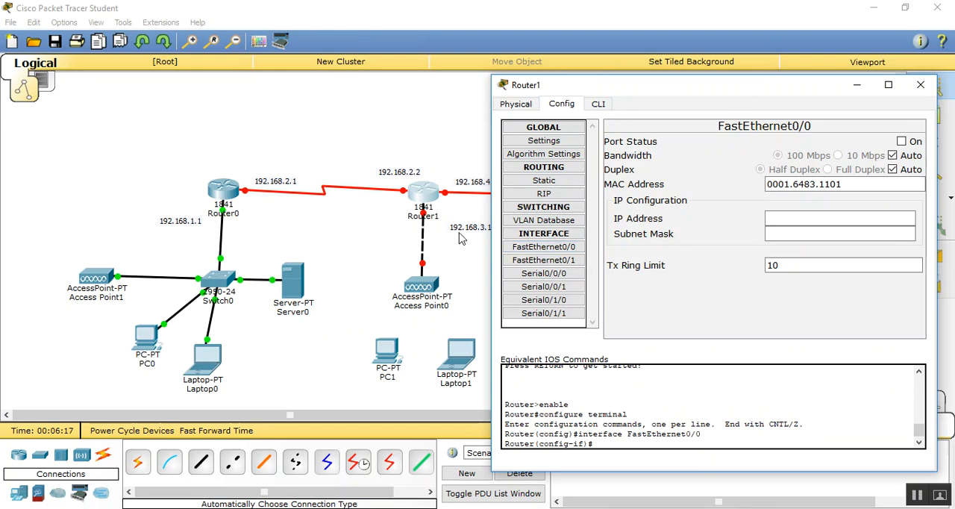
{"action": "left_click", "coordinate": [901, 141]}
{"action": "left_click", "coordinate": [820, 218]}
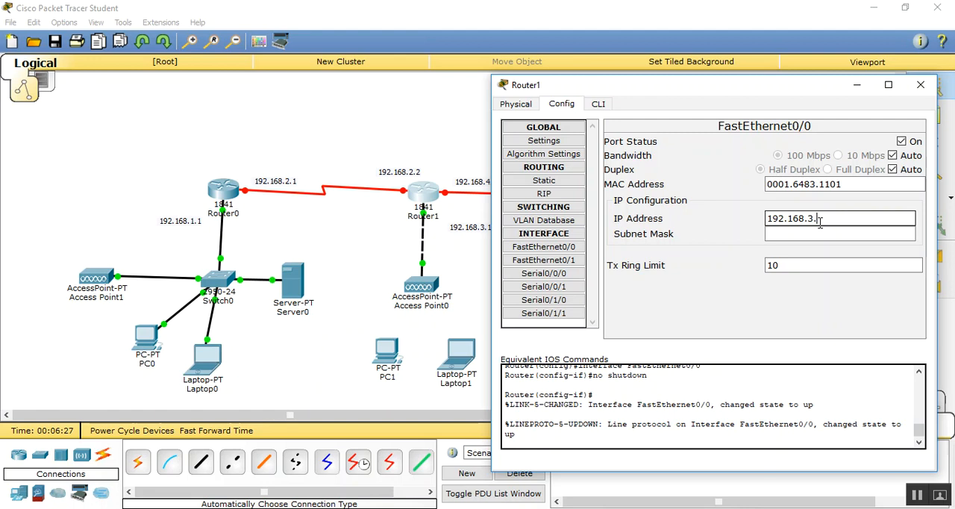
{"action": "type", "text": "192.168.3.1"}
{"action": "key", "text": "Tab"}
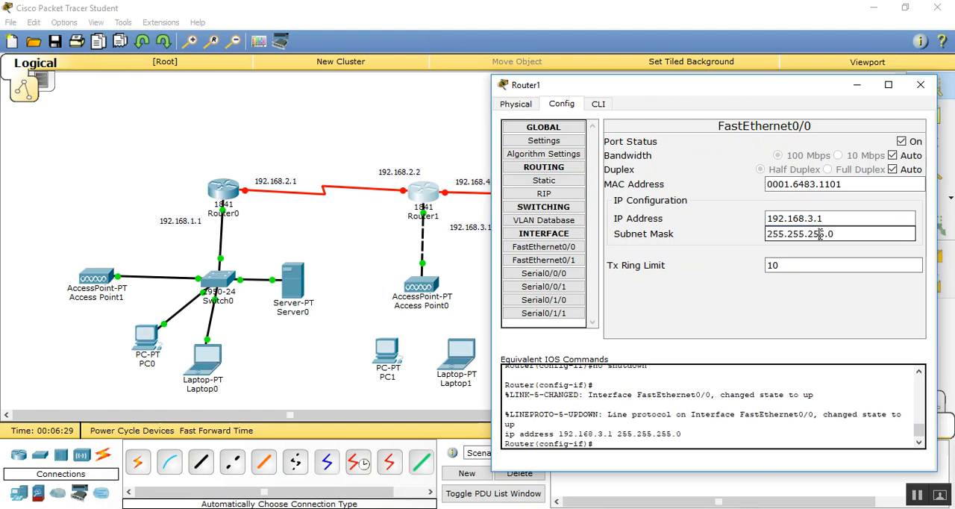
- Enable Router1's Serial0/0/0 interface with IP address 192.168.2.2 and subnet mask 255.255.255.0
{"action": "left_click", "coordinate": [533, 275]}
{"action": "left_click", "coordinate": [773, 206]}
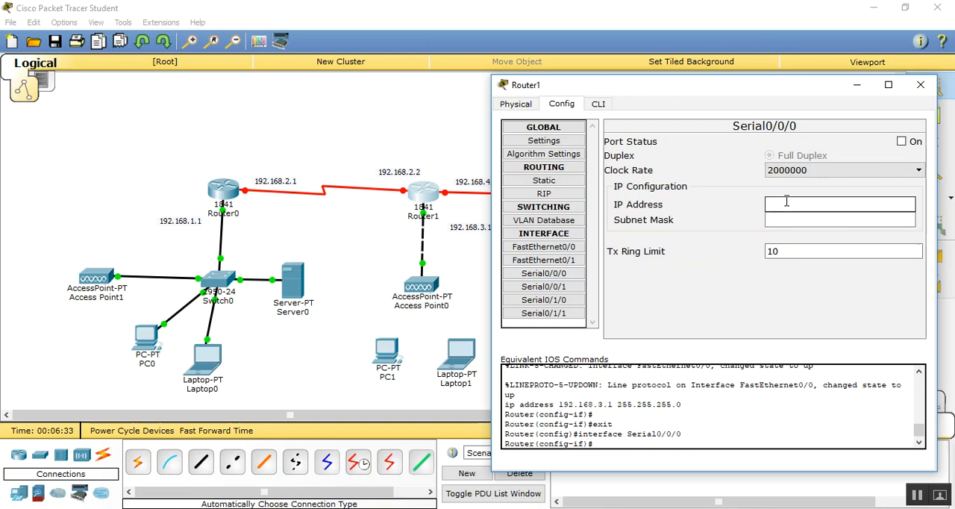
{"action": "left_click", "coordinate": [902, 142]}
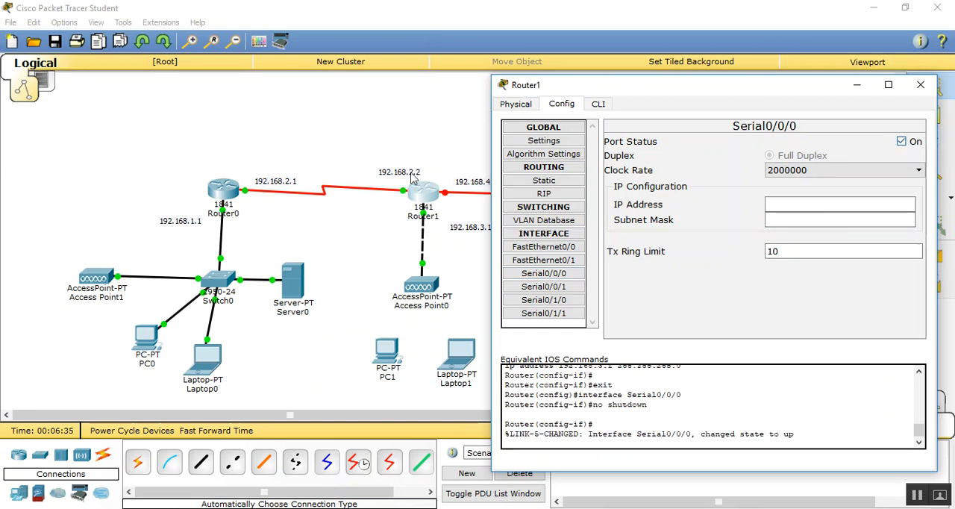
{"action": "left_click", "coordinate": [769, 205]}
{"action": "type", "text": "192.168"}
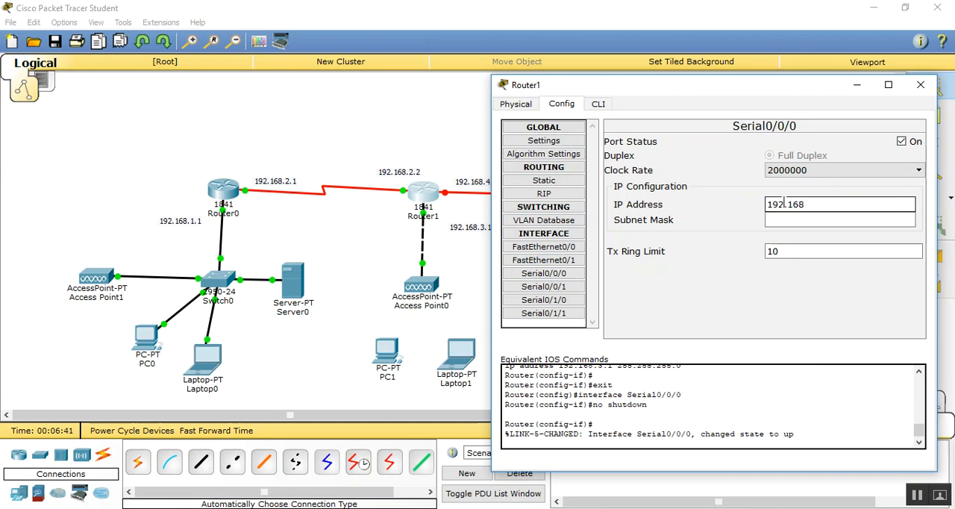
{"action": "type", "text": ".2.2"}
{"action": "left_click", "coordinate": [788, 219]}
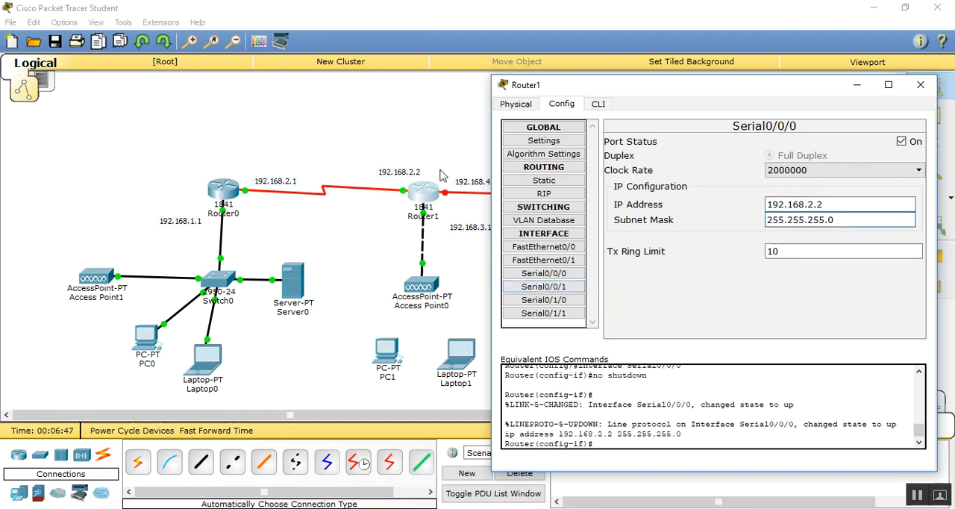
- Enable Router1's Serial0/0/1 interface with IP address 192.168.4.1 and the default subnet mask, and close the router's configuration
{"action": "left_click", "coordinate": [558, 288]}
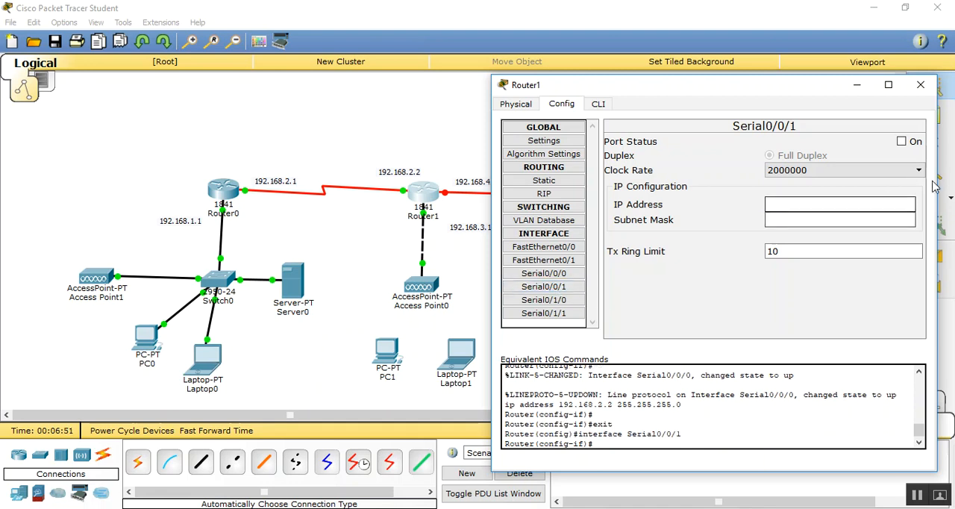
{"action": "left_click", "coordinate": [901, 141]}
{"action": "left_click", "coordinate": [776, 205]}
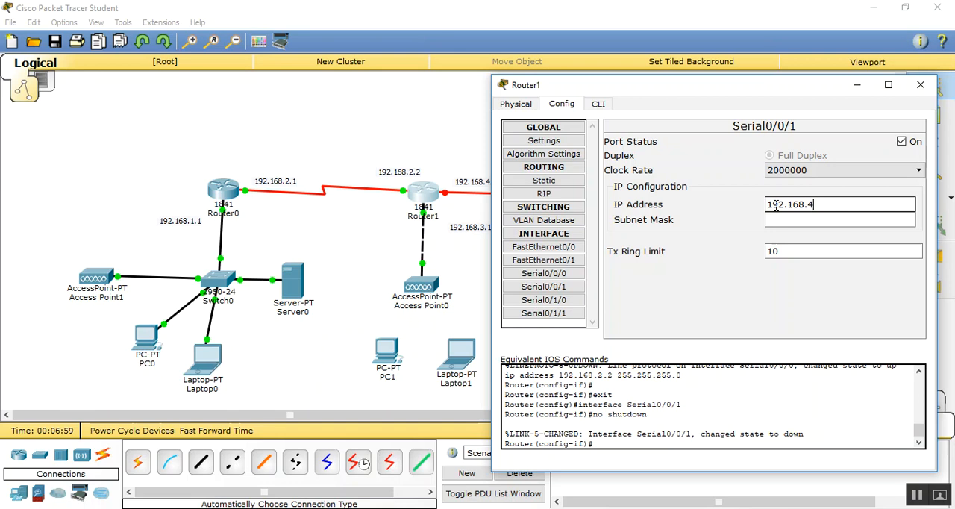
{"action": "left_click", "coordinate": [777, 220]}
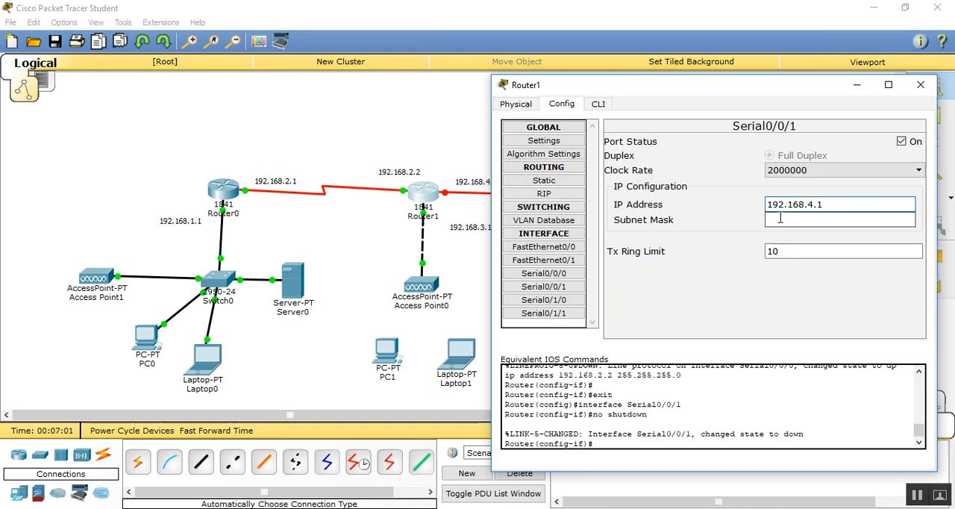
{"action": "left_click", "coordinate": [921, 85]}
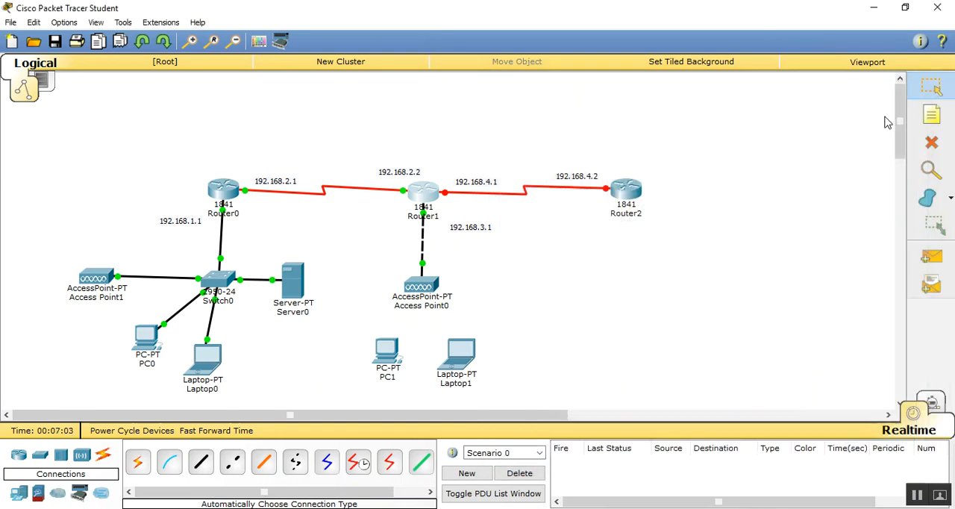
- Enable Router2's Serial0/0/0 interface with IP address 192.168.4.2 and subnet mask 255.255.255.0, and close the router's configuration
{"action": "left_click", "coordinate": [630, 196]}
{"action": "left_click_drag", "start_coordinate": [358, 95], "coordinate": [592, 85]}
{"action": "left_click", "coordinate": [565, 100]}
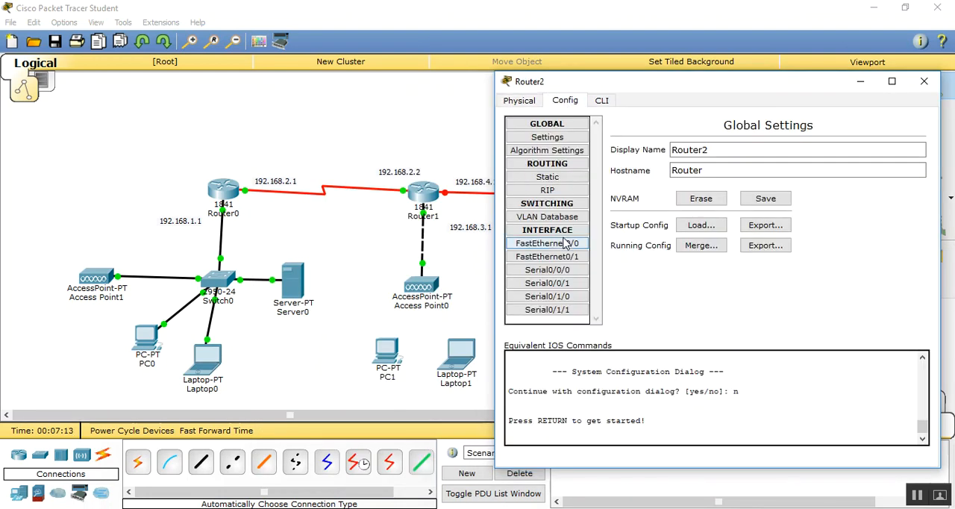
{"action": "left_click", "coordinate": [559, 273]}
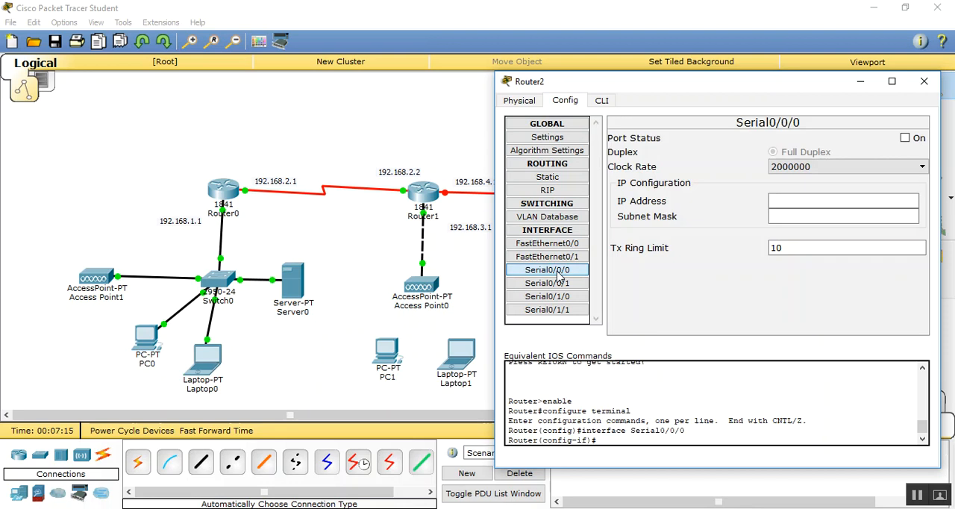
{"action": "left_click", "coordinate": [905, 138]}
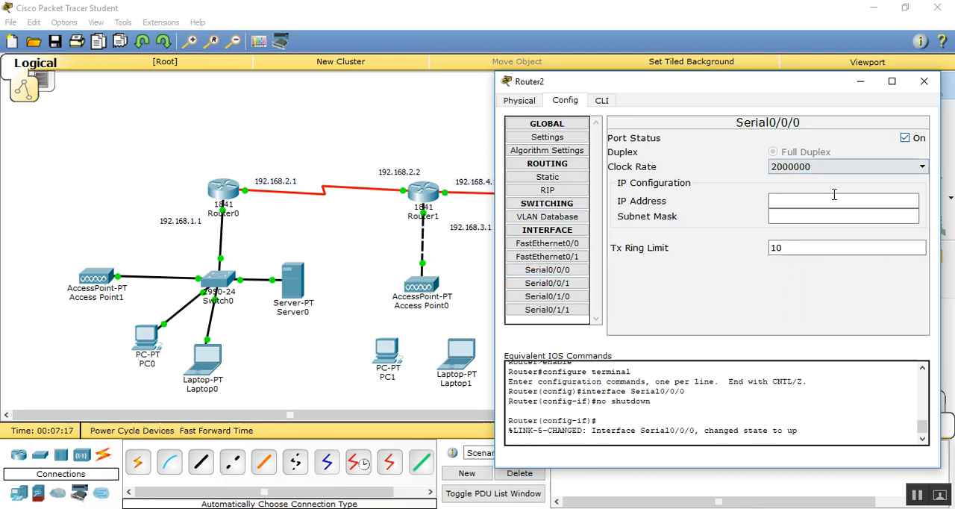
{"action": "left_click", "coordinate": [799, 202]}
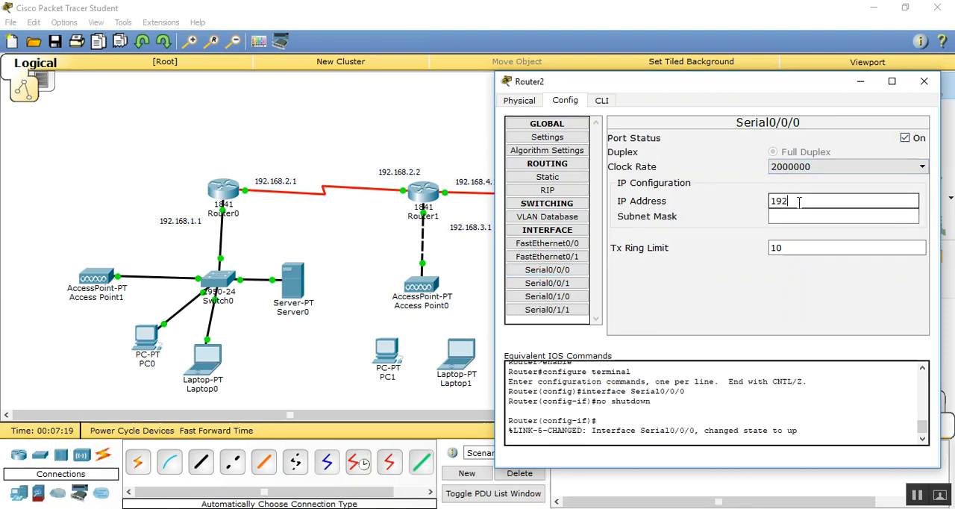
{"action": "type", "text": "192.168."}
{"action": "left_click", "coordinate": [796, 216]}
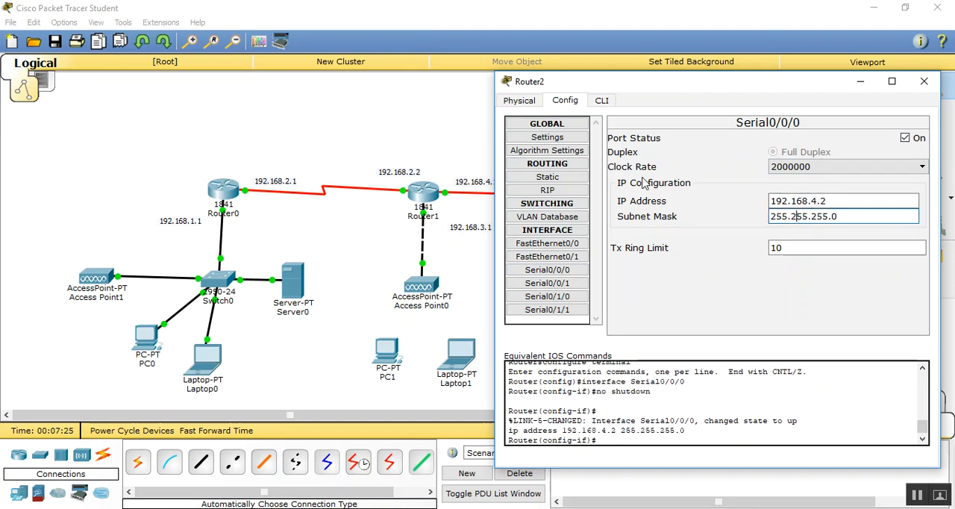
{"action": "left_click", "coordinate": [923, 80]}
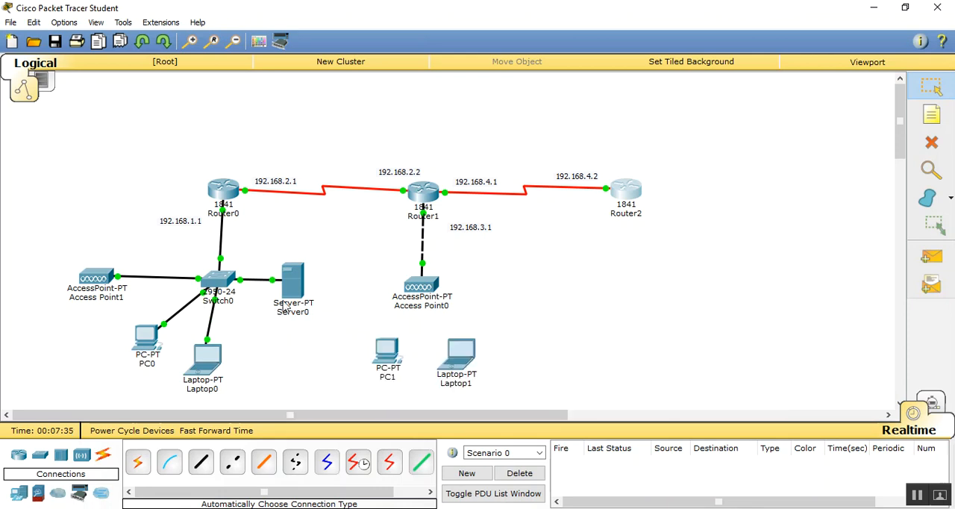
- Label Server0 with the note 192.168.1.2 placed just to its right
{"action": "left_click", "coordinate": [937, 114]}
{"action": "left_click", "coordinate": [315, 279]}
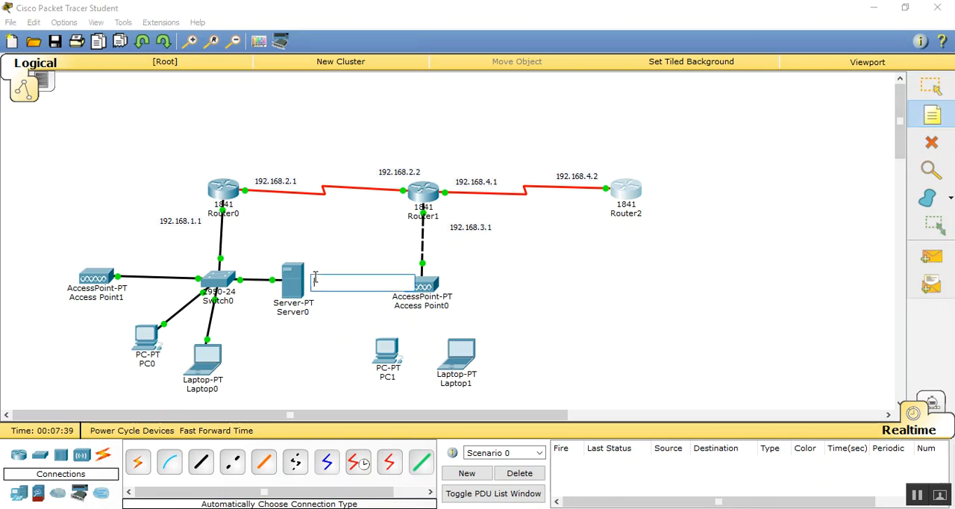
{"action": "type", "text": "192.168.1.2"}
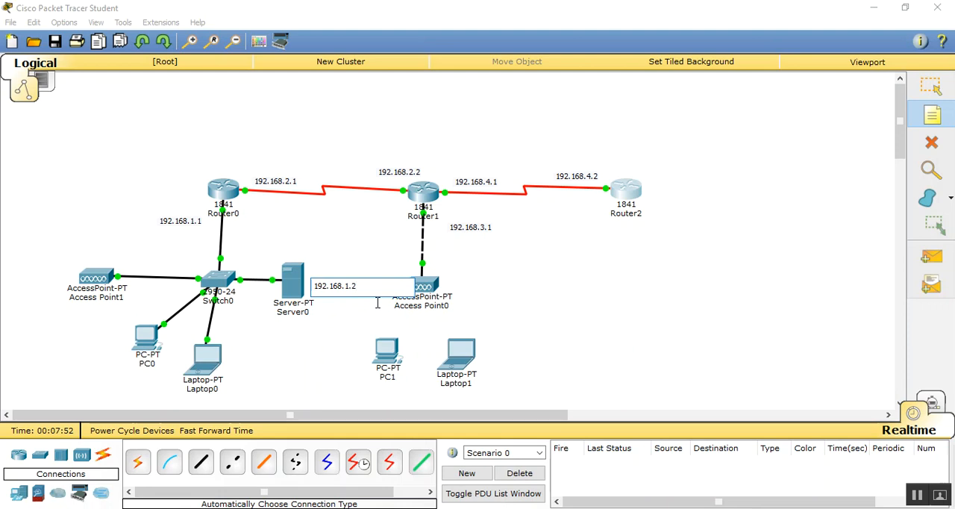
- Move the 192.168.1.2 note to just below Server0
{"action": "key", "text": "Escape"}
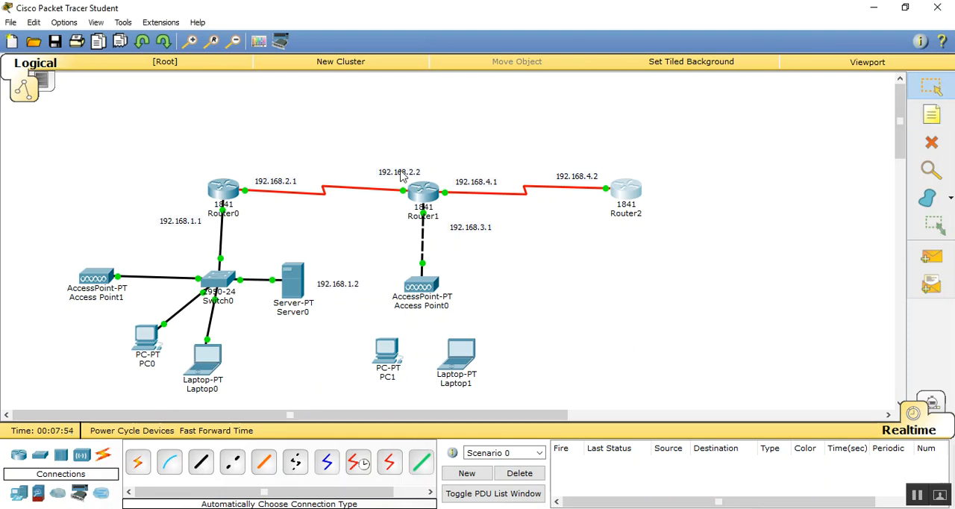
{"action": "left_click_drag", "start_coordinate": [336, 287], "coordinate": [295, 331]}
- Give Server0 the static IP address 192.168.1.2, subnet mask 255.255.255.0 and default gateway 192.168.1.1, and close its configuration
{"action": "left_click", "coordinate": [291, 278]}
{"action": "left_click_drag", "start_coordinate": [396, 92], "coordinate": [527, 73]}
{"action": "left_click", "coordinate": [552, 95]}
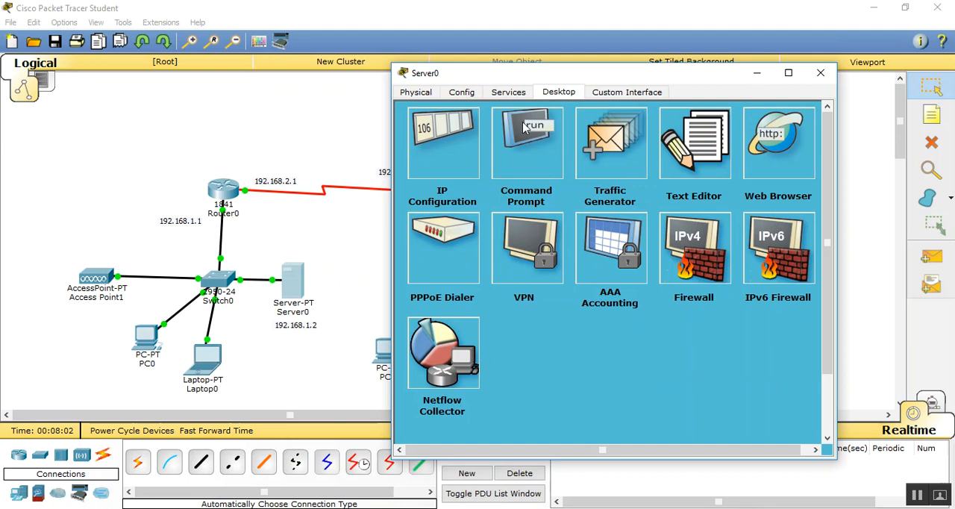
{"action": "left_click", "coordinate": [427, 157]}
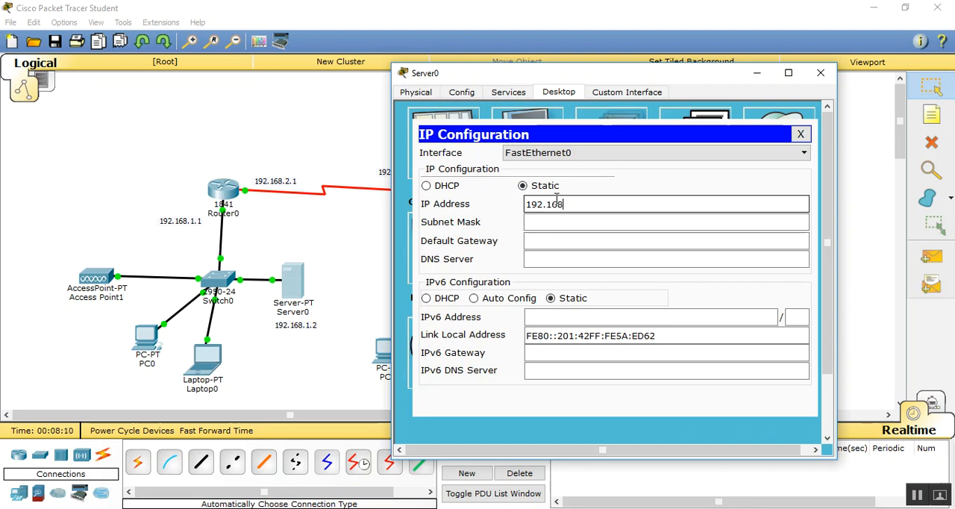
{"action": "left_click", "coordinate": [556, 202]}
{"action": "type", "text": "192.168.1."}
{"action": "left_click", "coordinate": [557, 219]}
{"action": "left_click", "coordinate": [560, 240]}
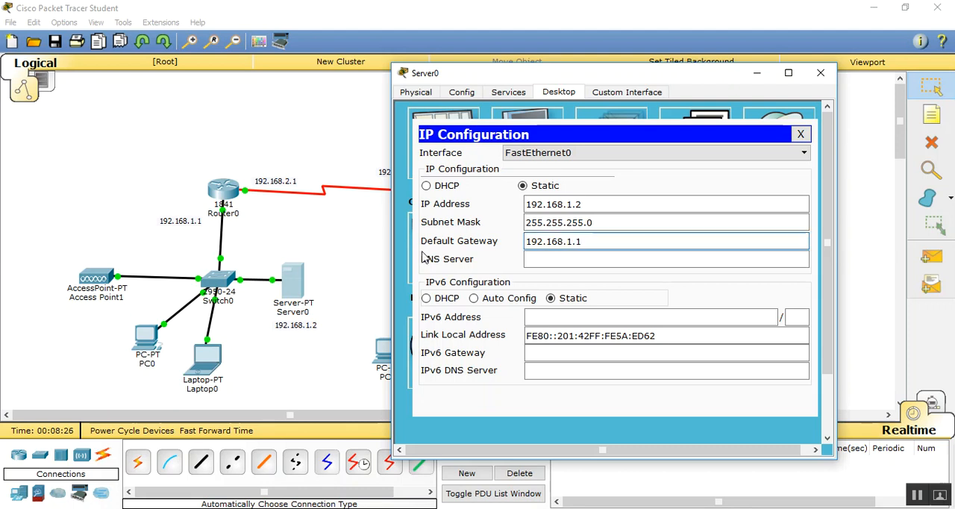
{"action": "left_click", "coordinate": [821, 72]}
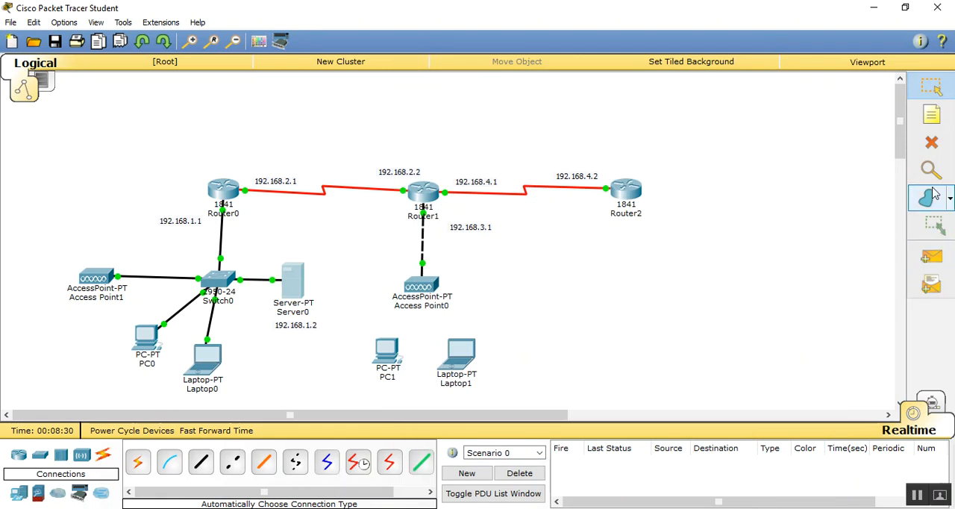
- Add a DHCP note just below PC0 and nudge Laptop0 slightly upward
{"action": "left_click", "coordinate": [932, 142]}
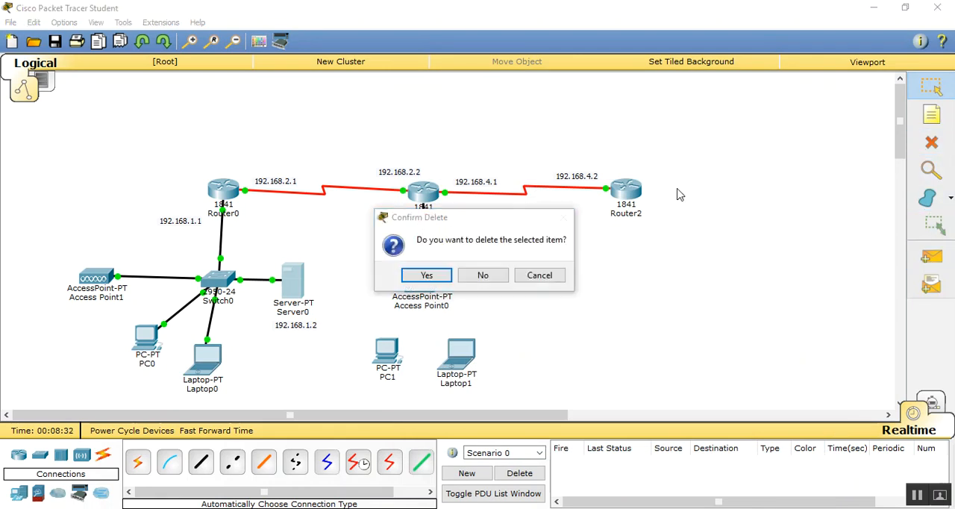
{"action": "left_click", "coordinate": [538, 276]}
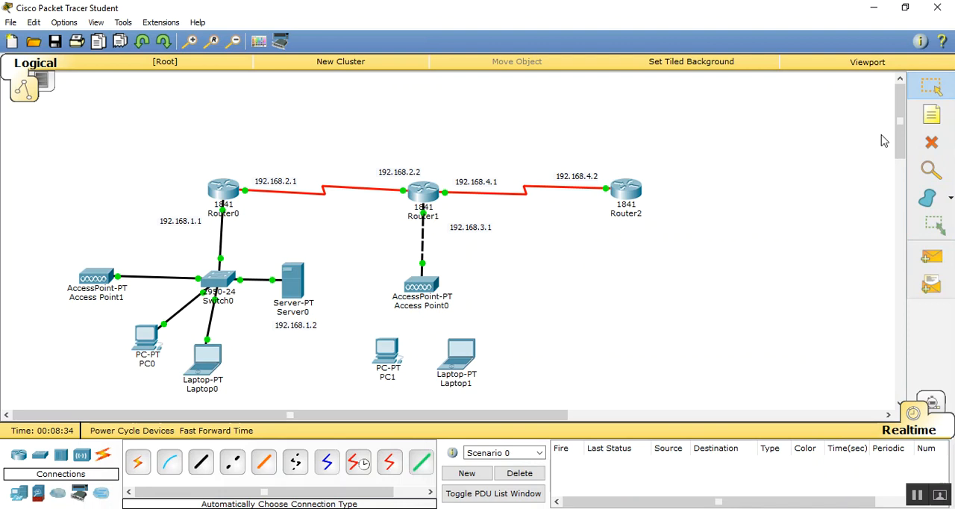
{"action": "left_click", "coordinate": [138, 384]}
{"action": "type", "text": "D"}
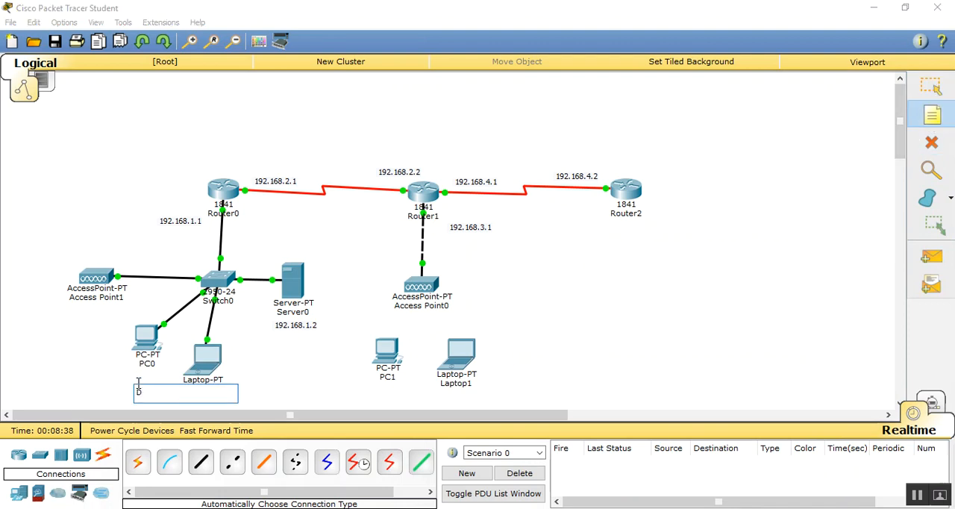
{"action": "type", "text": "HCP"}
{"action": "left_click", "coordinate": [931, 87]}
{"action": "left_click_drag", "start_coordinate": [218, 365], "coordinate": [216, 353]}
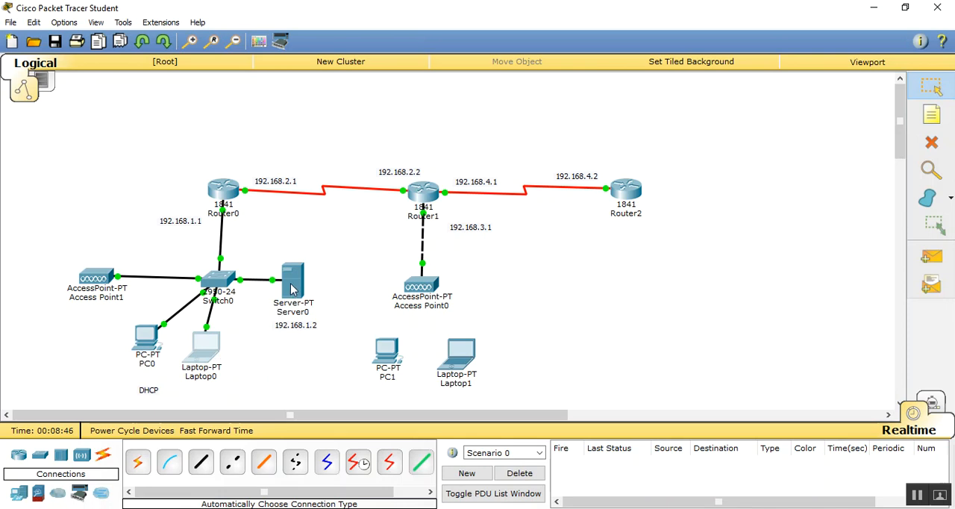
- Turn on Server0's DHCP service and save serverPool with default gateway 192.168.1.1 and start IP address 192.168.1.10, closing the configuration
{"action": "mouse_move", "coordinate": [296, 290]}
{"action": "left_click", "coordinate": [292, 290]}
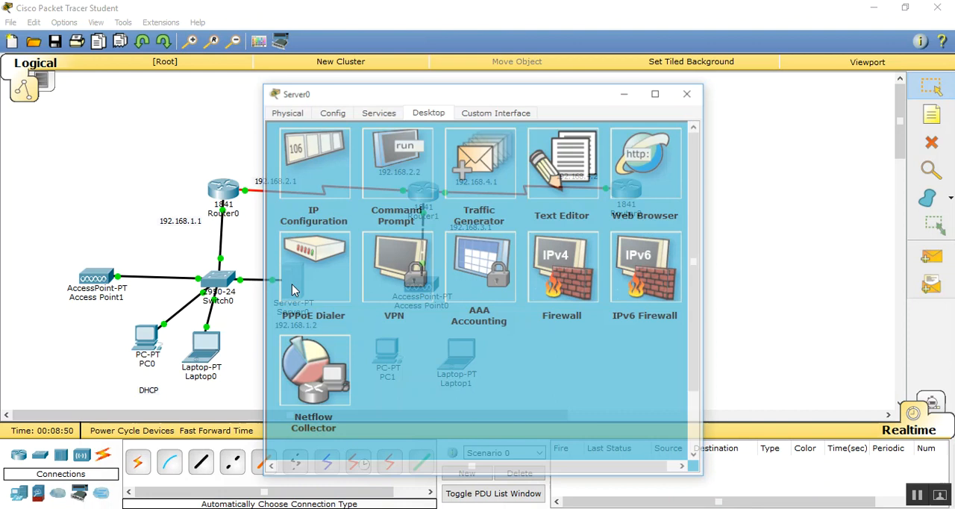
{"action": "left_click_drag", "start_coordinate": [384, 95], "coordinate": [546, 93]}
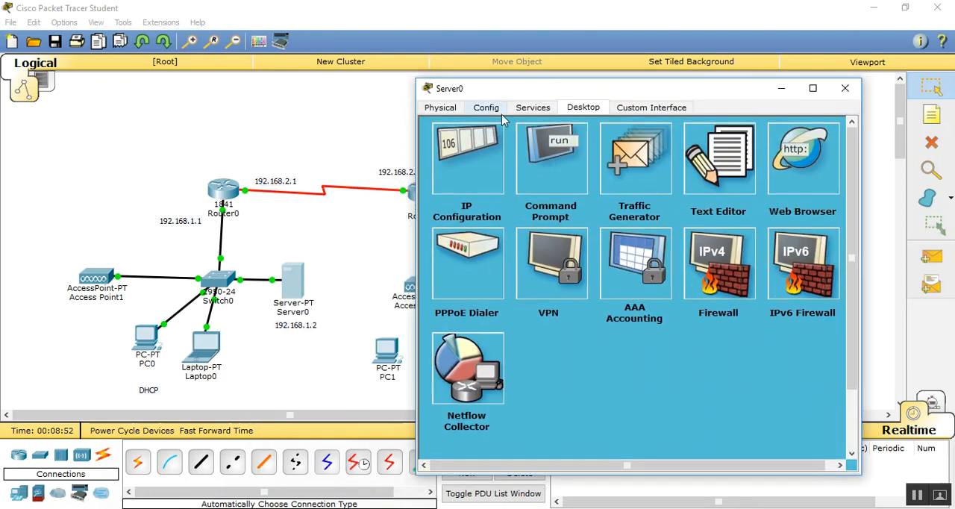
{"action": "left_click", "coordinate": [522, 109]}
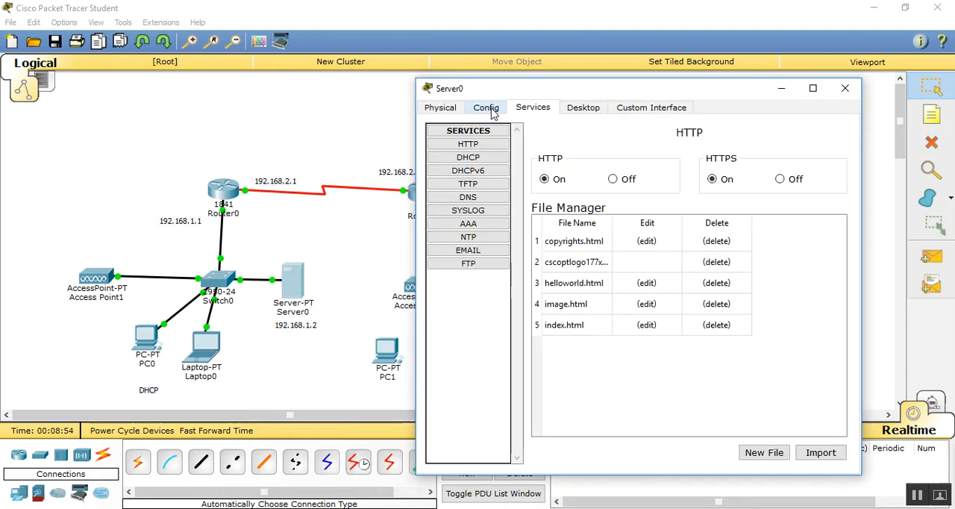
{"action": "left_click", "coordinate": [490, 107]}
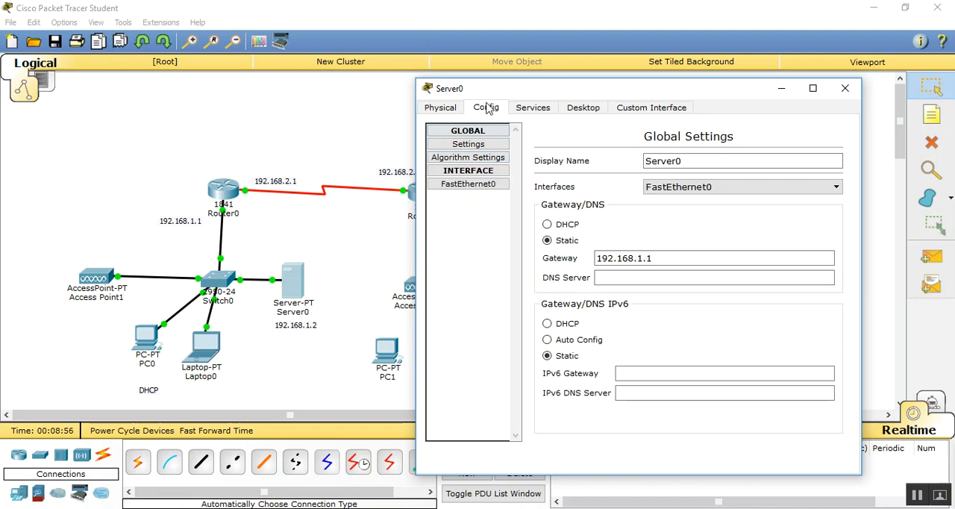
{"action": "left_click", "coordinate": [529, 109]}
{"action": "left_click", "coordinate": [468, 157]}
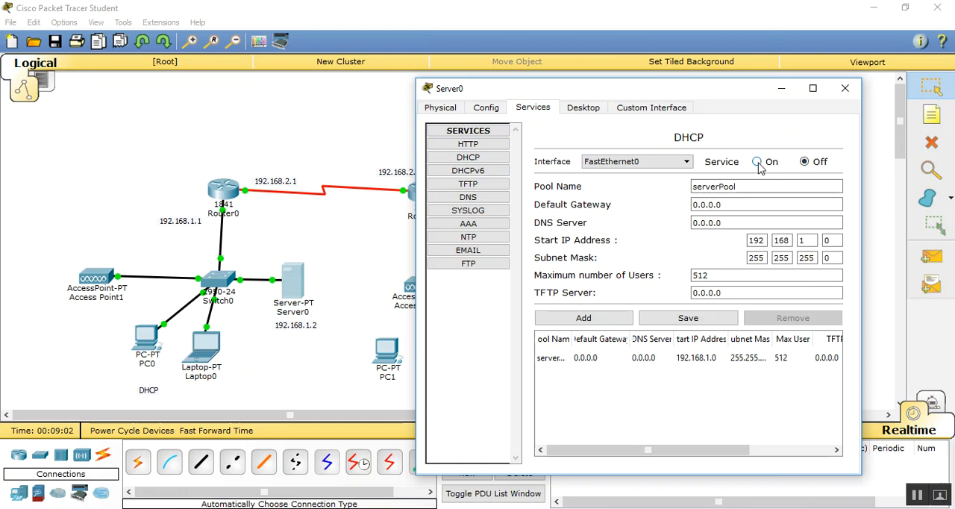
{"action": "left_click_drag", "start_coordinate": [742, 202], "coordinate": [616, 192]}
{"action": "type", "text": "192.168.1.1"}
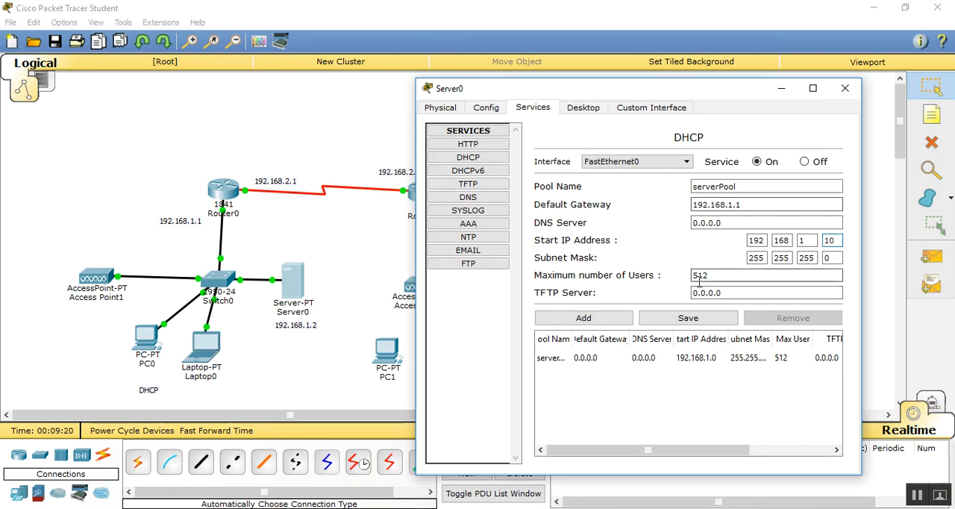
{"action": "left_click", "coordinate": [677, 320]}
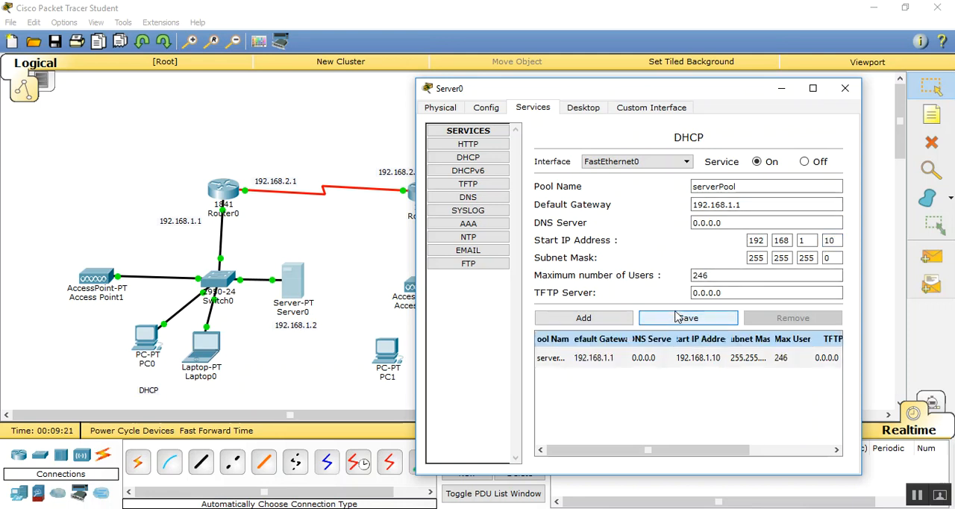
{"action": "left_click", "coordinate": [845, 90]}
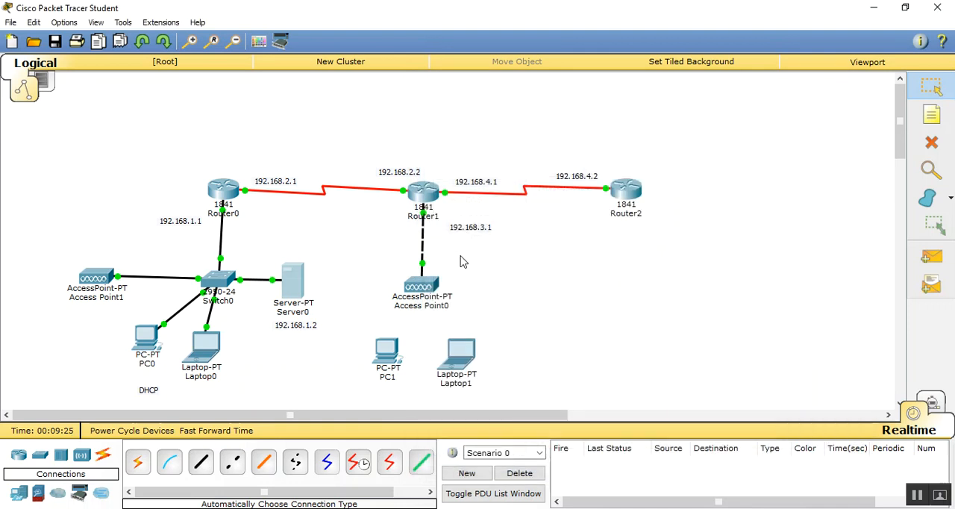
- Switch Laptop0's IP configuration to DHCP and close its window
{"action": "left_click", "coordinate": [204, 355]}
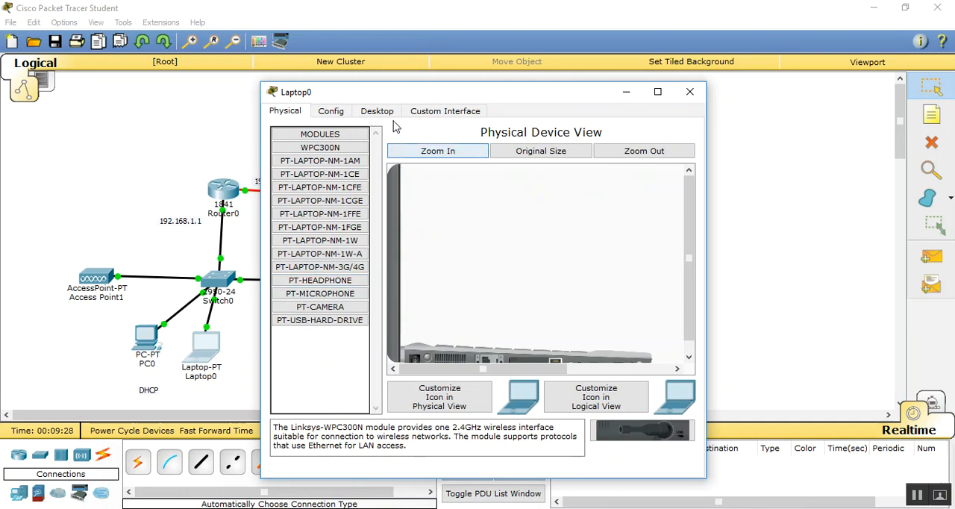
{"action": "left_click", "coordinate": [380, 112]}
{"action": "left_click", "coordinate": [323, 168]}
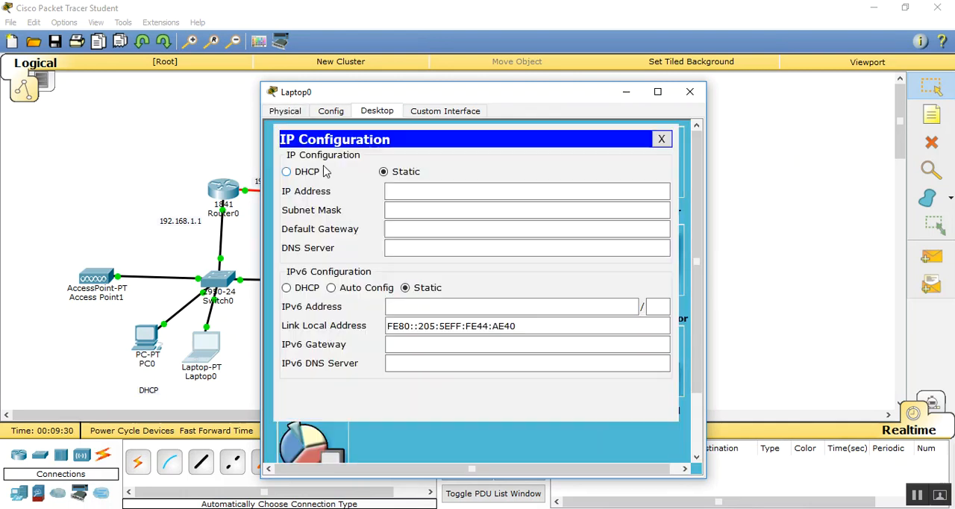
{"action": "left_click", "coordinate": [305, 174]}
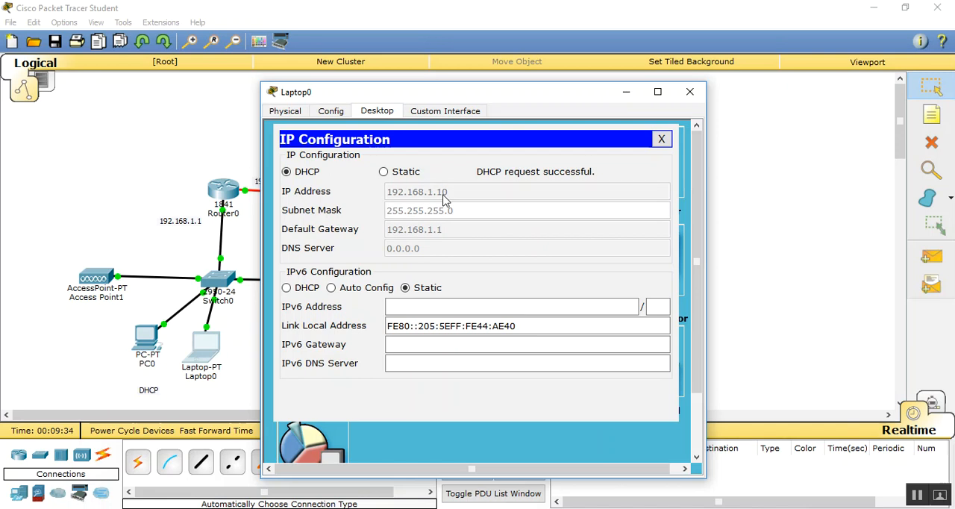
{"action": "left_click", "coordinate": [690, 91]}
- Switch PC0's IP configuration to DHCP and close its window
{"action": "left_click", "coordinate": [150, 339]}
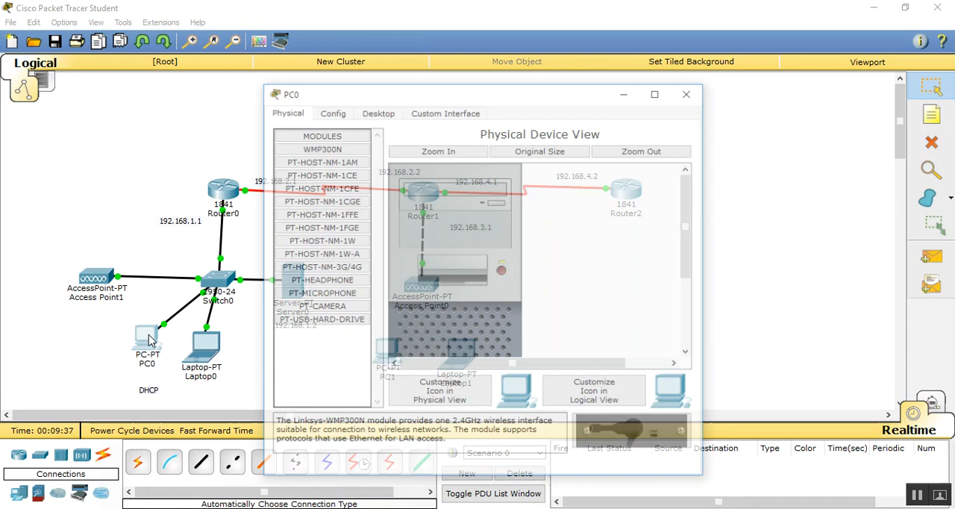
{"action": "left_click", "coordinate": [375, 111]}
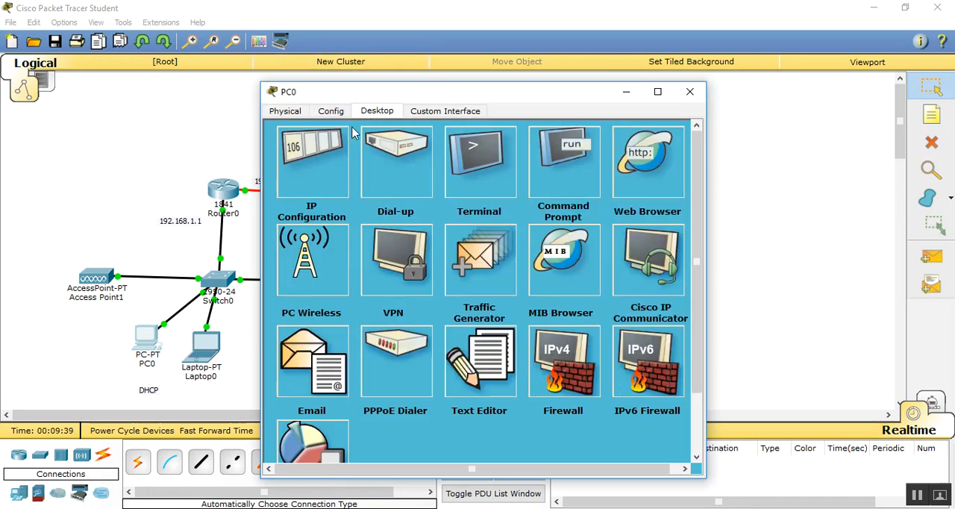
{"action": "left_click", "coordinate": [304, 168]}
{"action": "left_click", "coordinate": [302, 172]}
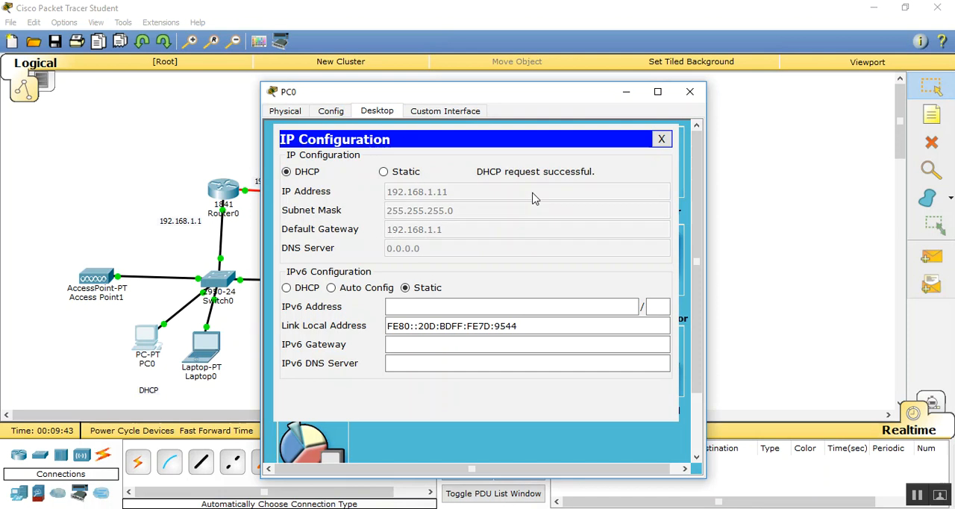
{"action": "left_click", "coordinate": [690, 91]}
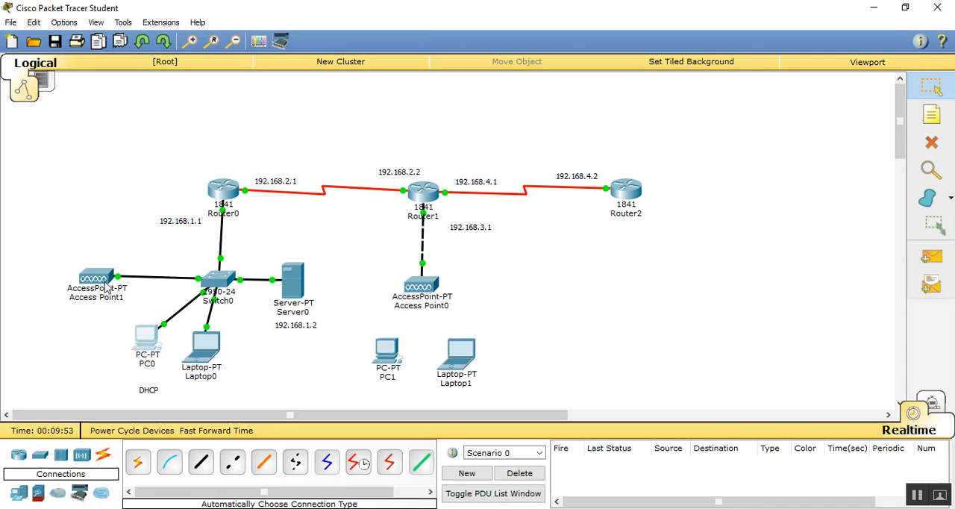
- Add a generic PC below and slightly left of Access Point1
{"action": "mouse_move", "coordinate": [181, 291]}
{"action": "left_click", "coordinate": [18, 494]}
{"action": "left_click", "coordinate": [170, 463]}
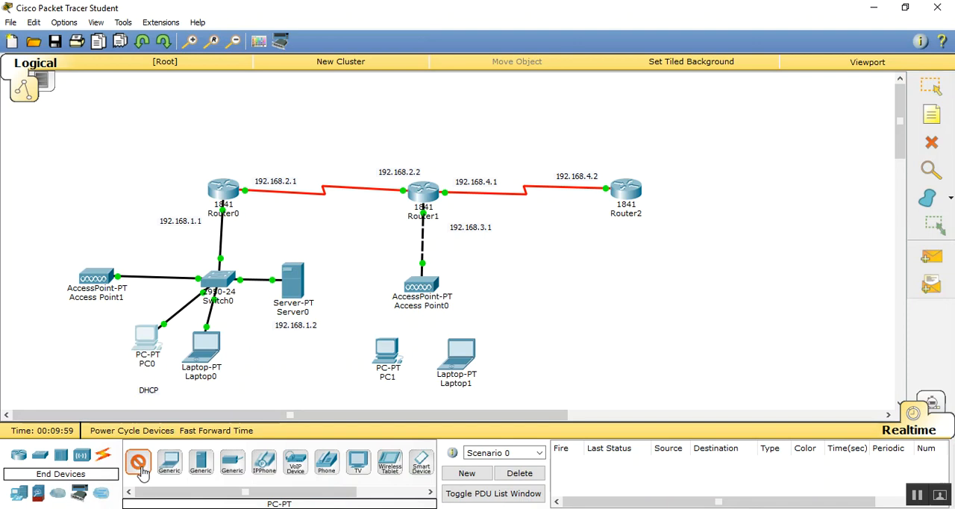
{"action": "left_click", "coordinate": [43, 319]}
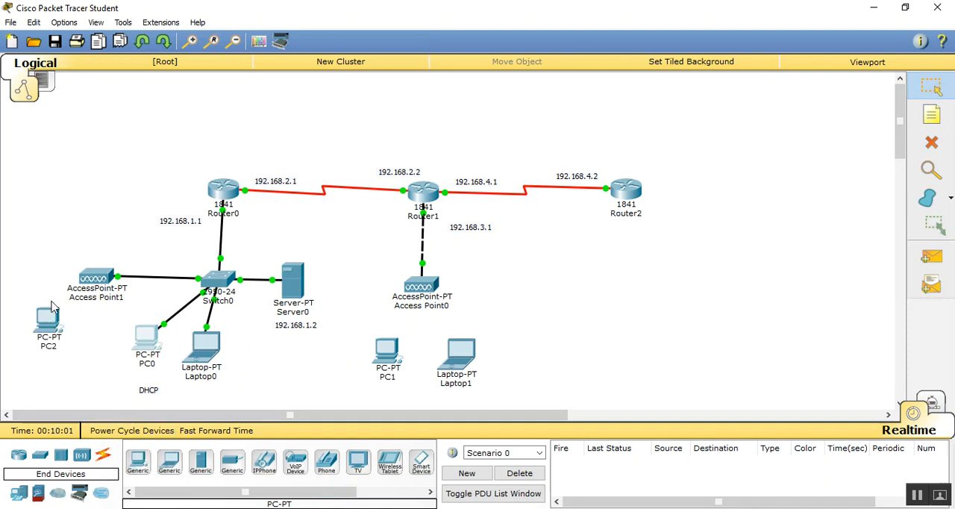
- Set Access Point1's Port 1 to SSID LAB with WPA2-PSK authentication, enter the PSK pass phrase, and close its configuration
{"action": "left_click", "coordinate": [96, 275]}
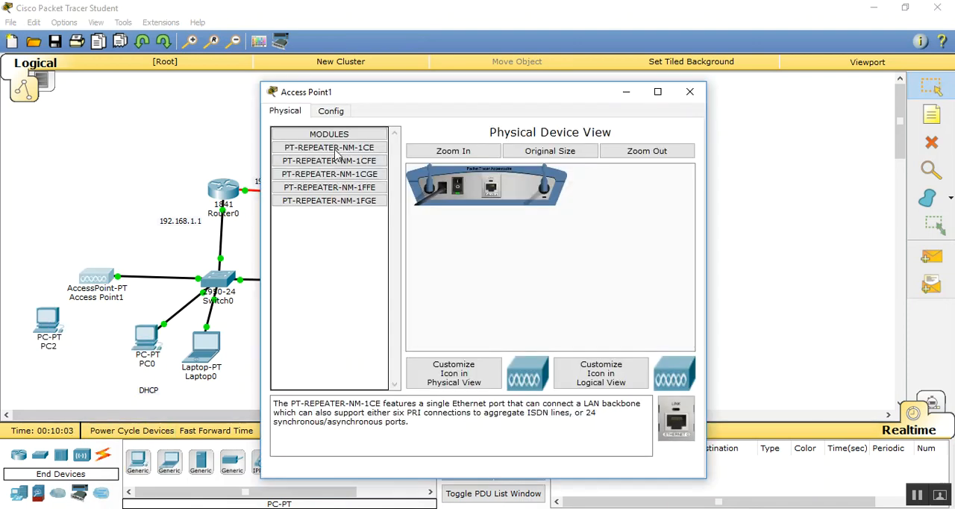
{"action": "left_click", "coordinate": [333, 112]}
{"action": "left_click", "coordinate": [321, 187]}
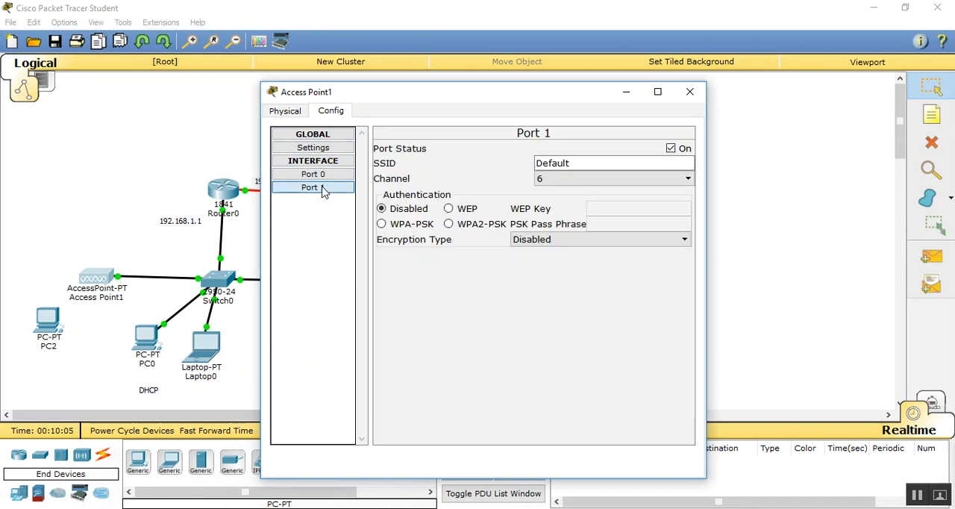
{"action": "left_click_drag", "start_coordinate": [591, 164], "coordinate": [425, 161]}
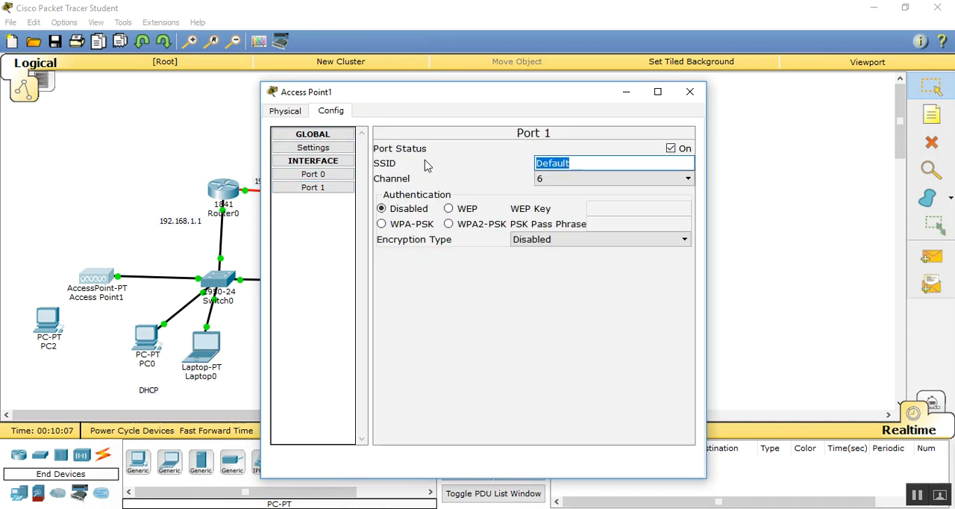
{"action": "type", "text": "LAB"}
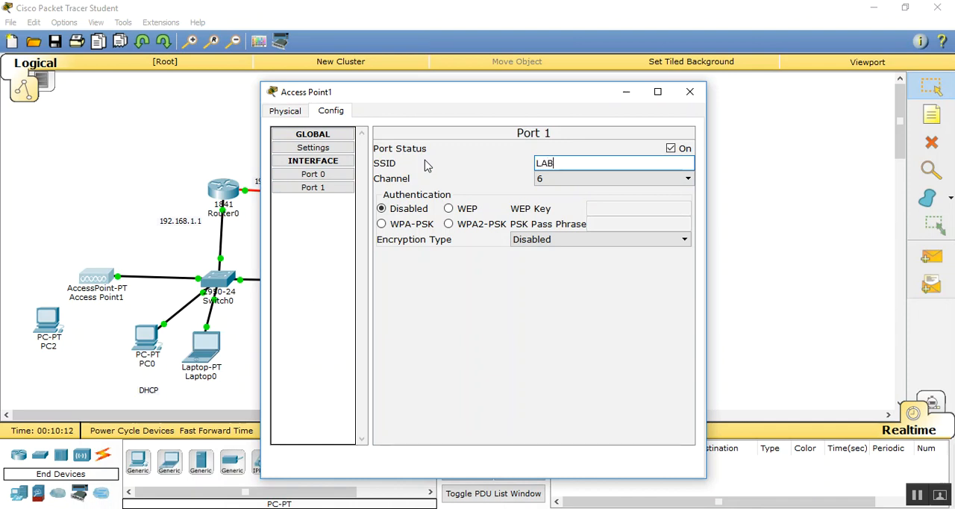
{"action": "left_click", "coordinate": [485, 225]}
{"action": "left_click", "coordinate": [623, 223]}
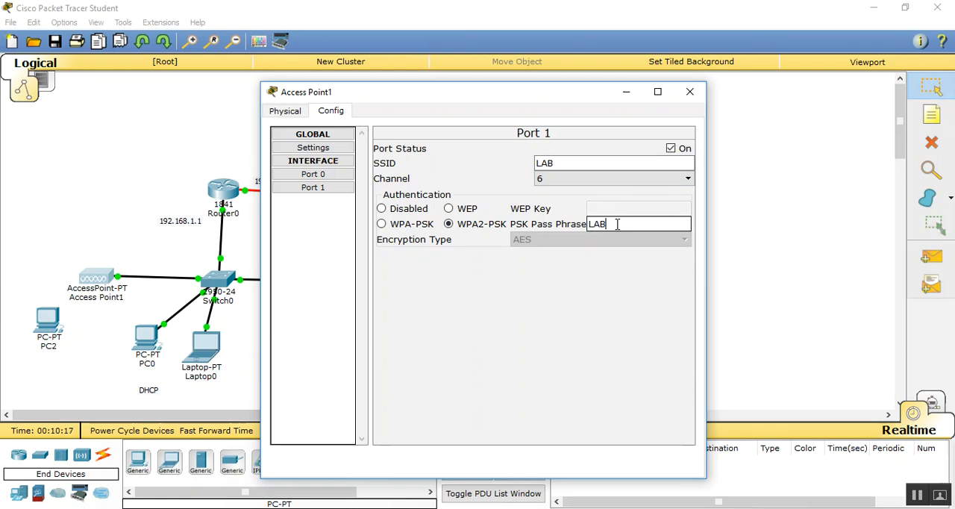
{"action": "type", "text": "LAB123456"}
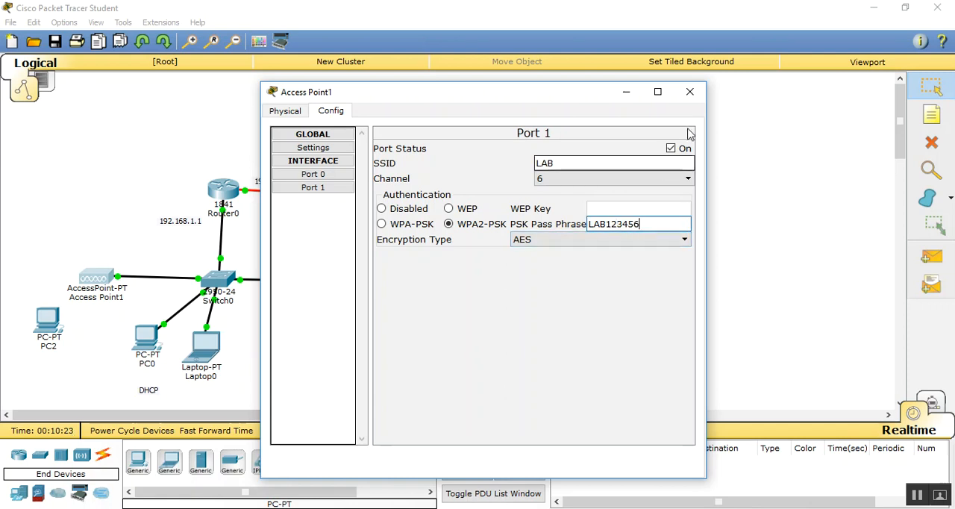
{"action": "left_click", "coordinate": [690, 92]}
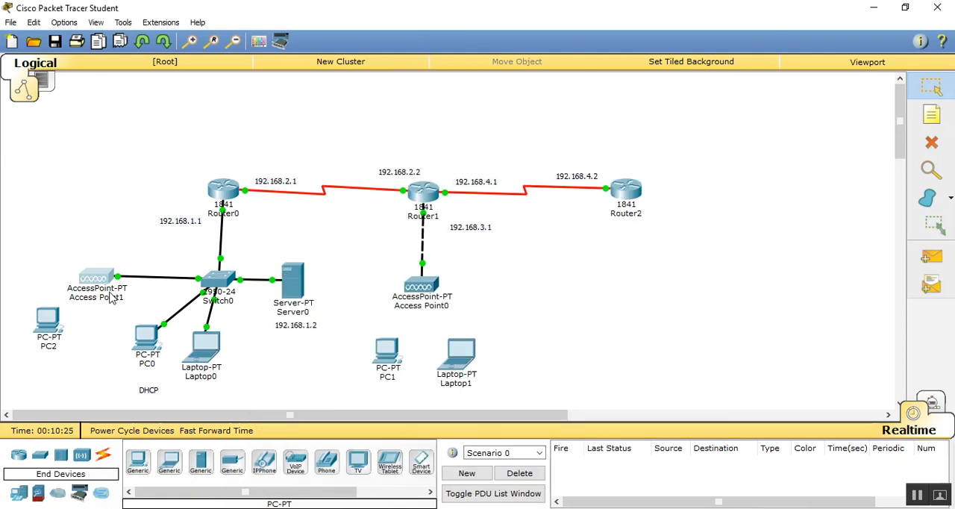
- Replace PC2's network module with the Linksys-WMP300N wireless module, power it on, and close its window
{"action": "left_click", "coordinate": [48, 327]}
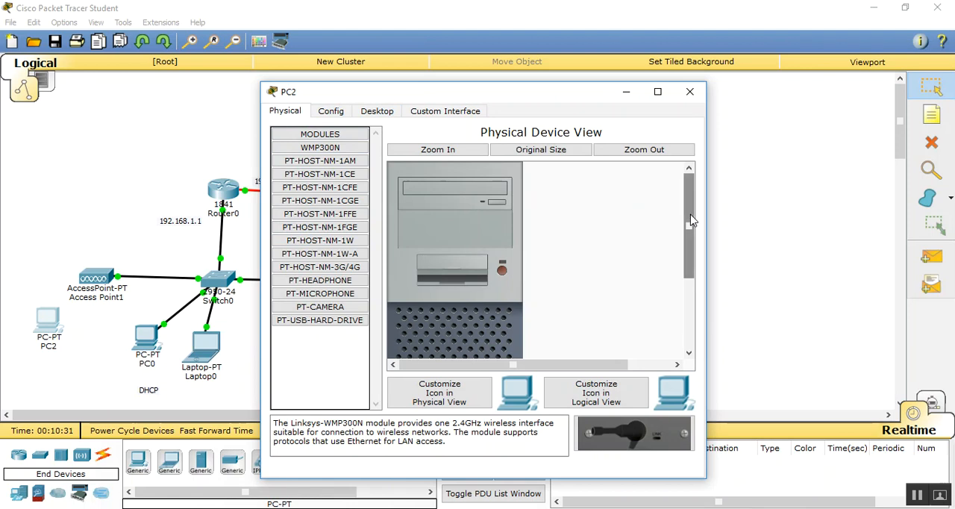
{"action": "left_click_drag", "start_coordinate": [690, 221], "coordinate": [691, 291]}
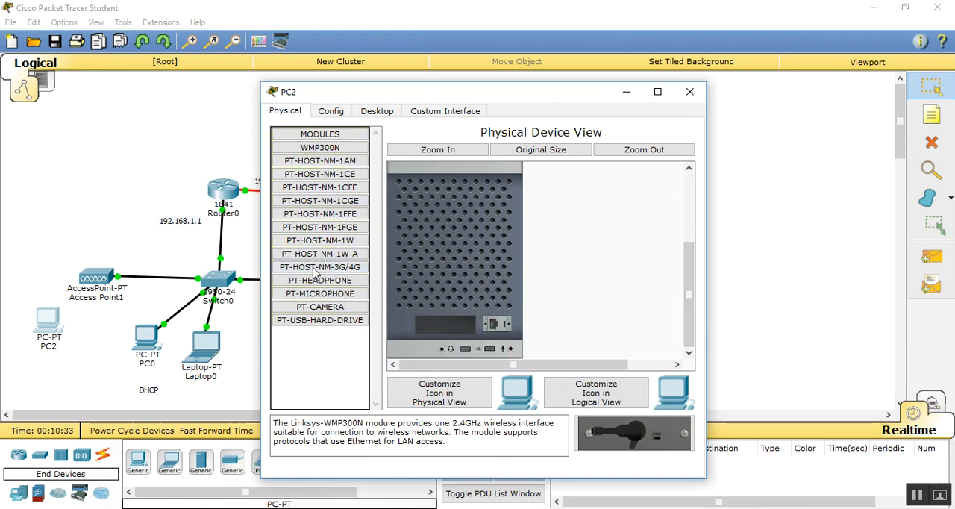
{"action": "left_click_drag", "start_coordinate": [632, 433], "coordinate": [451, 334]}
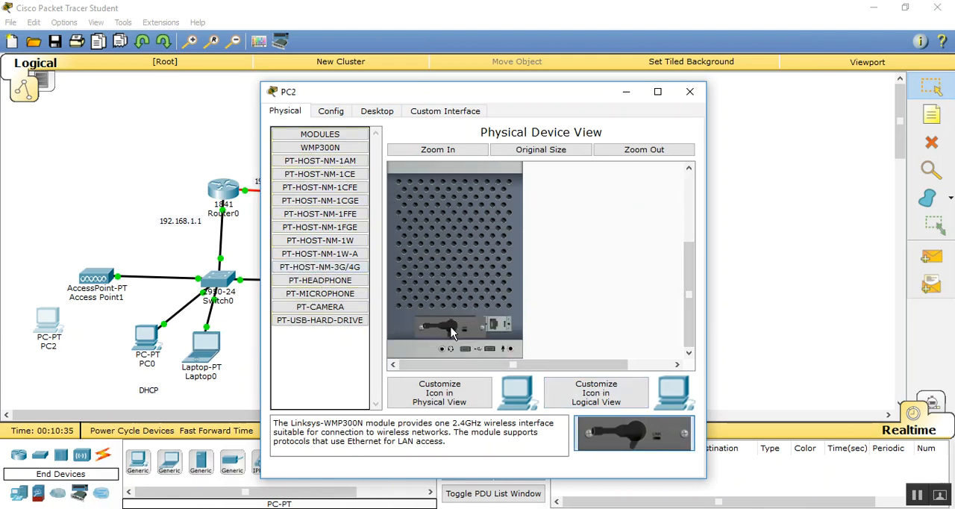
{"action": "left_click_drag", "start_coordinate": [684, 285], "coordinate": [684, 231]}
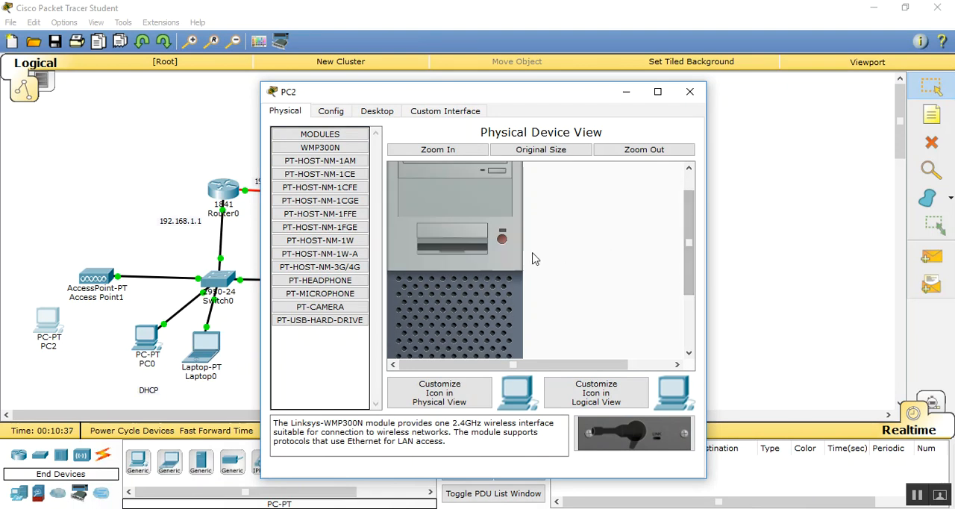
{"action": "left_click", "coordinate": [688, 92]}
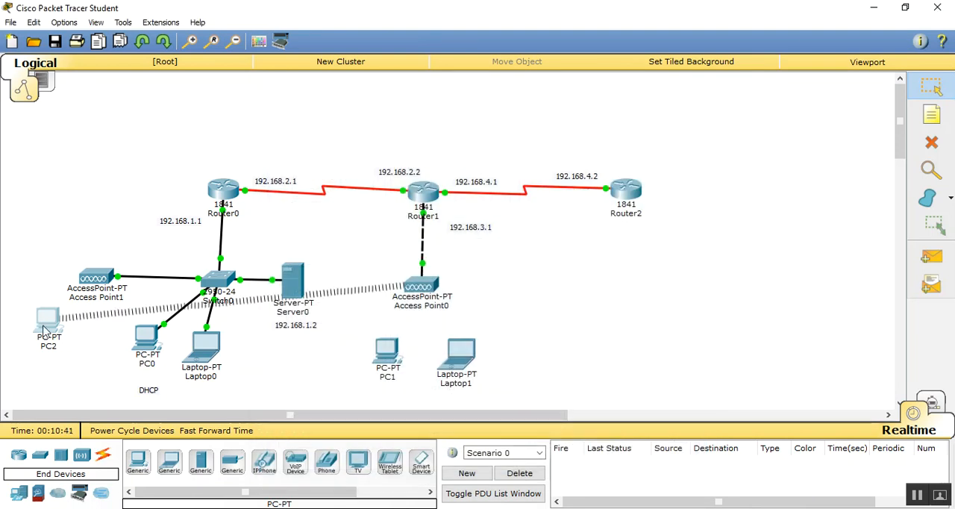
- Display the available wireless networks in PC2's PC Wireless utility
{"action": "left_click", "coordinate": [44, 328]}
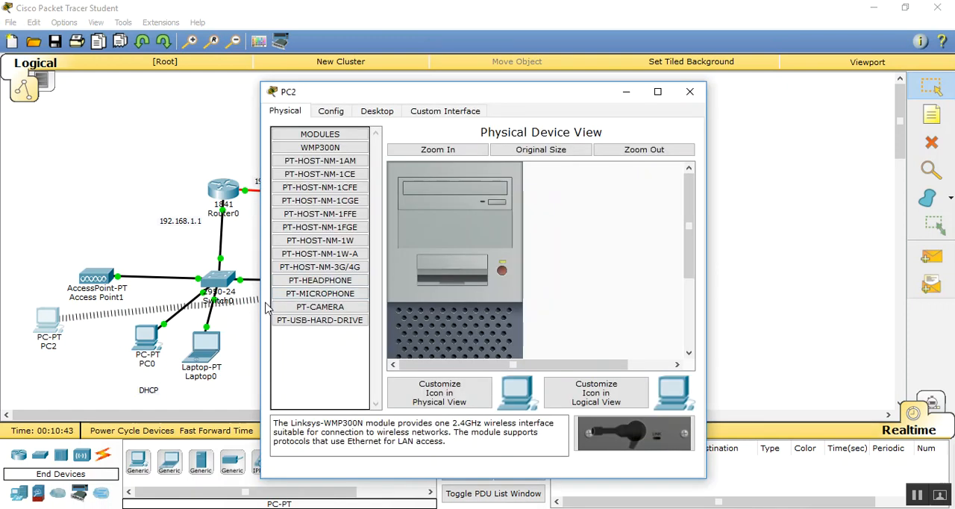
{"action": "left_click_drag", "start_coordinate": [576, 98], "coordinate": [510, 104]}
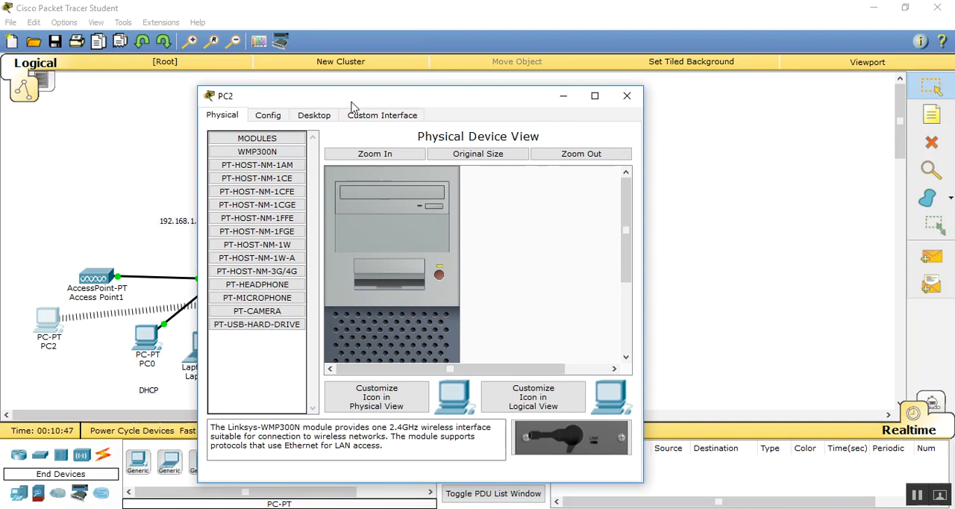
{"action": "left_click", "coordinate": [316, 117]}
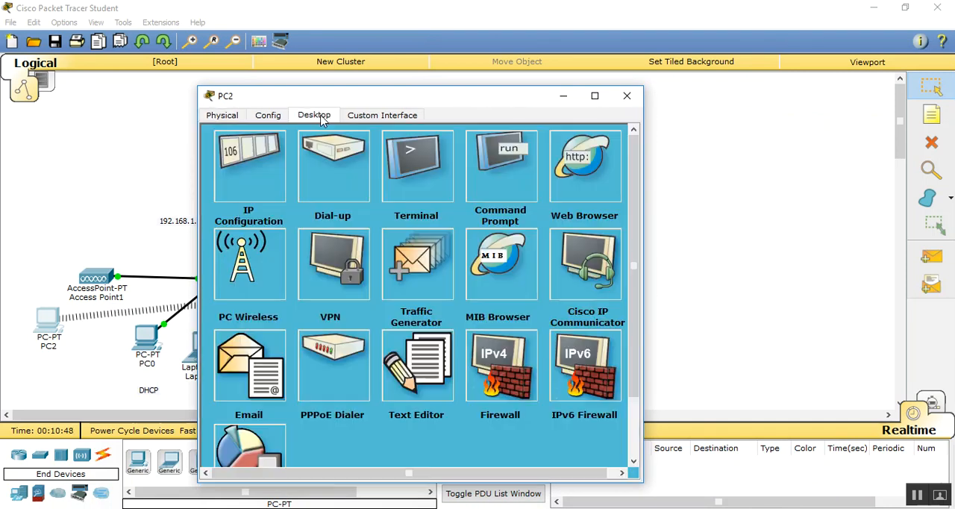
{"action": "left_click", "coordinate": [237, 265]}
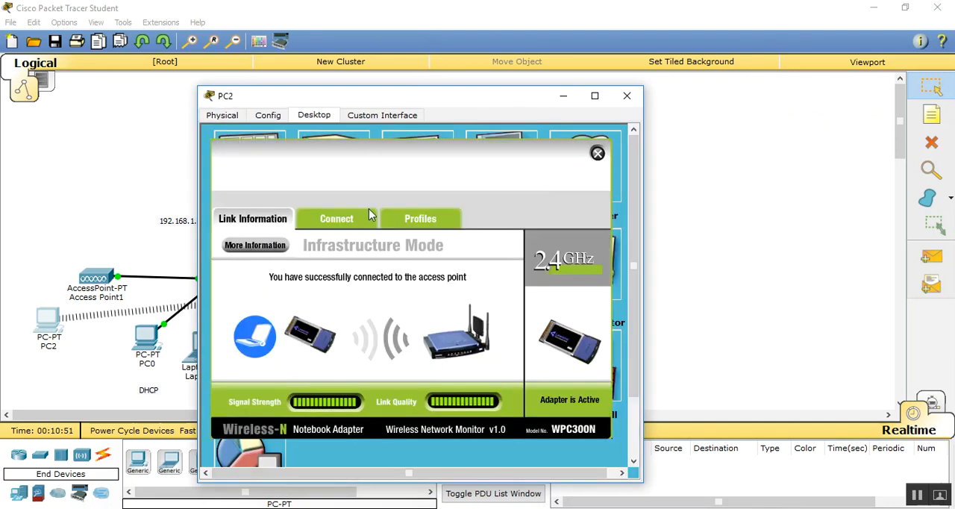
{"action": "left_click", "coordinate": [364, 218]}
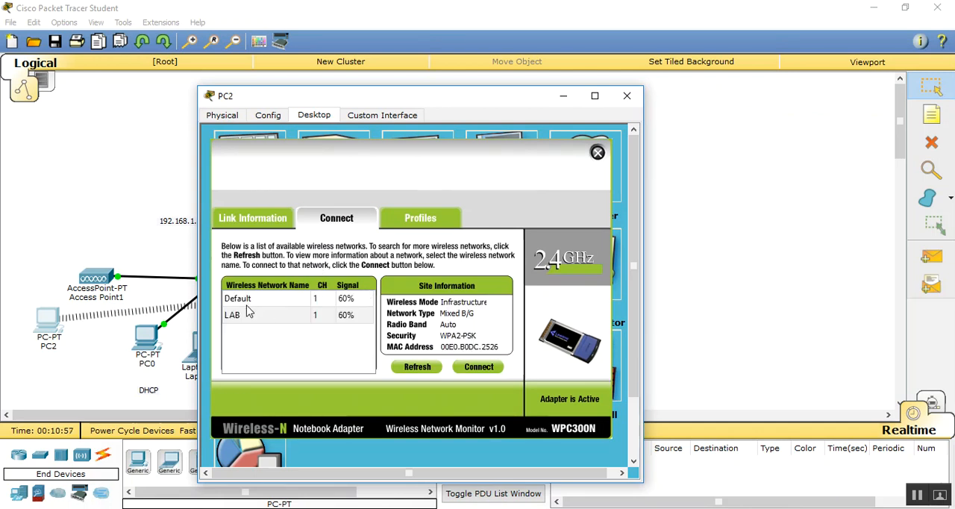
- Connect PC2 to the LAB wireless network with WPA2-Personal security, enter the pre-shared key, and close its window
{"action": "left_click", "coordinate": [248, 316]}
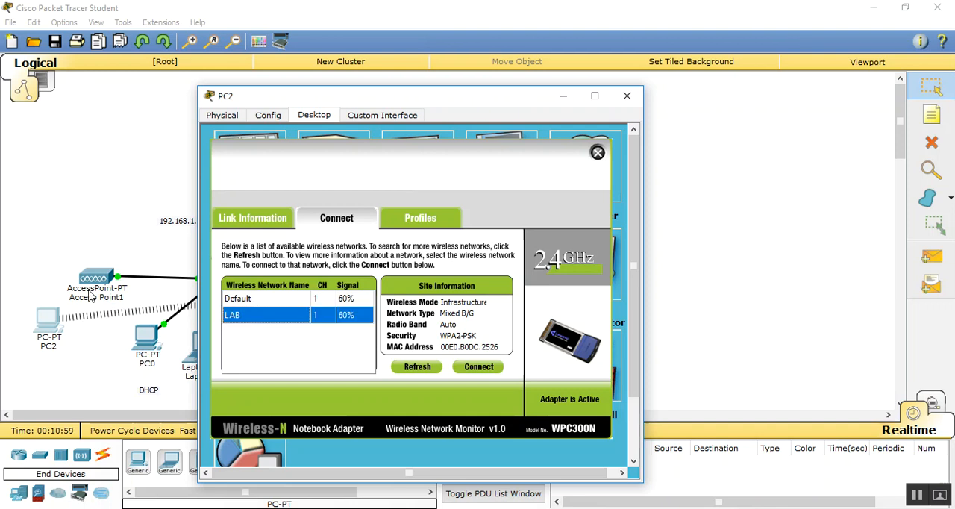
{"action": "left_click", "coordinate": [479, 368]}
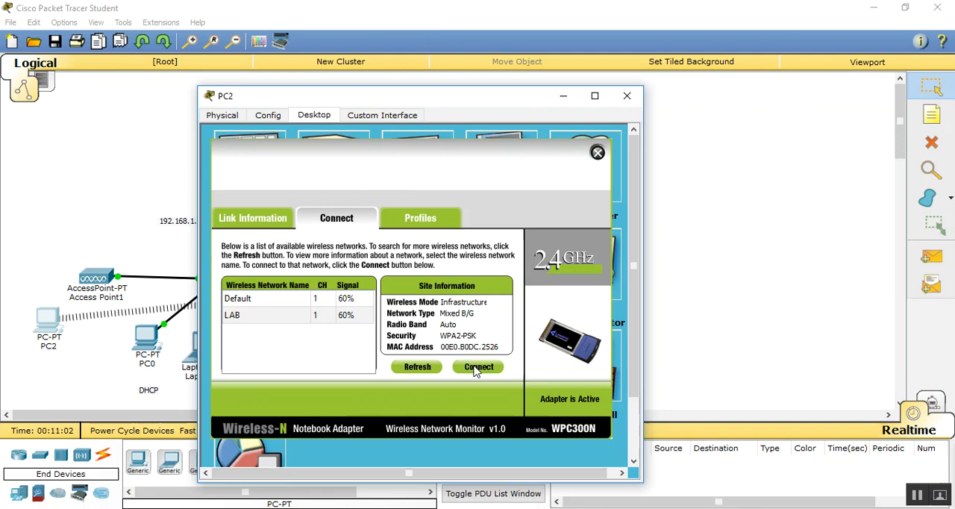
{"action": "left_click", "coordinate": [269, 316]}
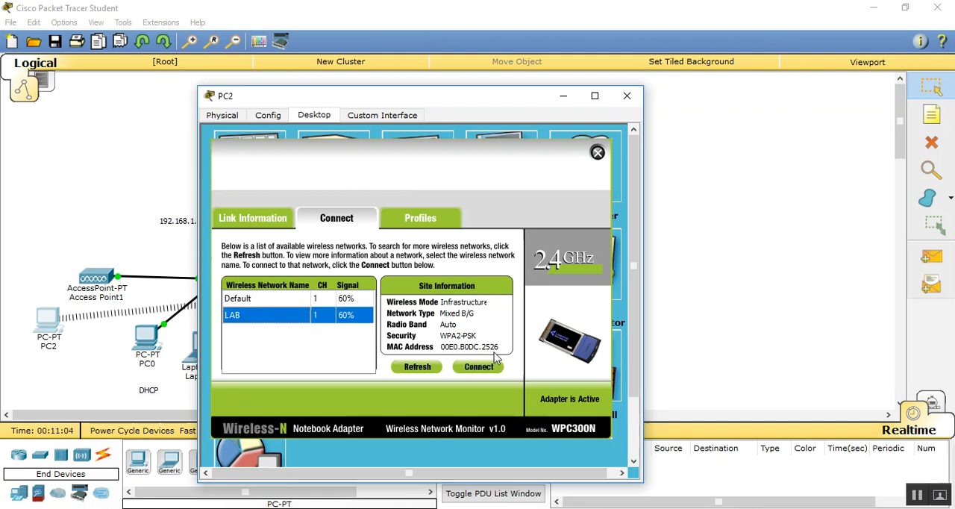
{"action": "left_click", "coordinate": [485, 367]}
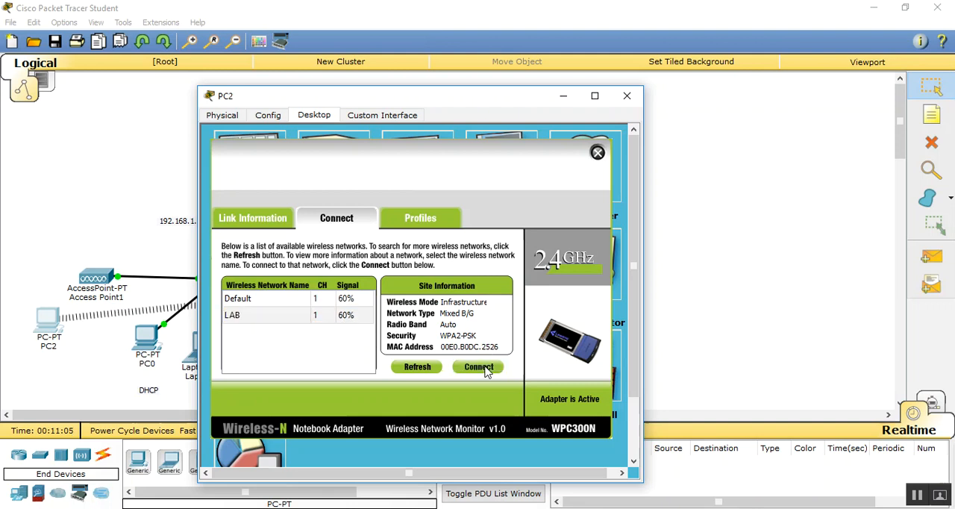
{"action": "left_click", "coordinate": [301, 302]}
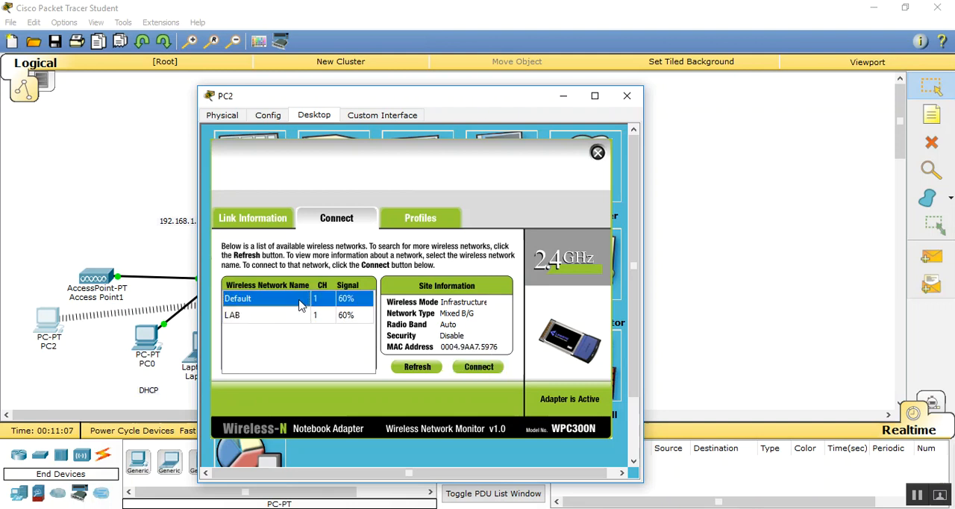
{"action": "left_click", "coordinate": [478, 366]}
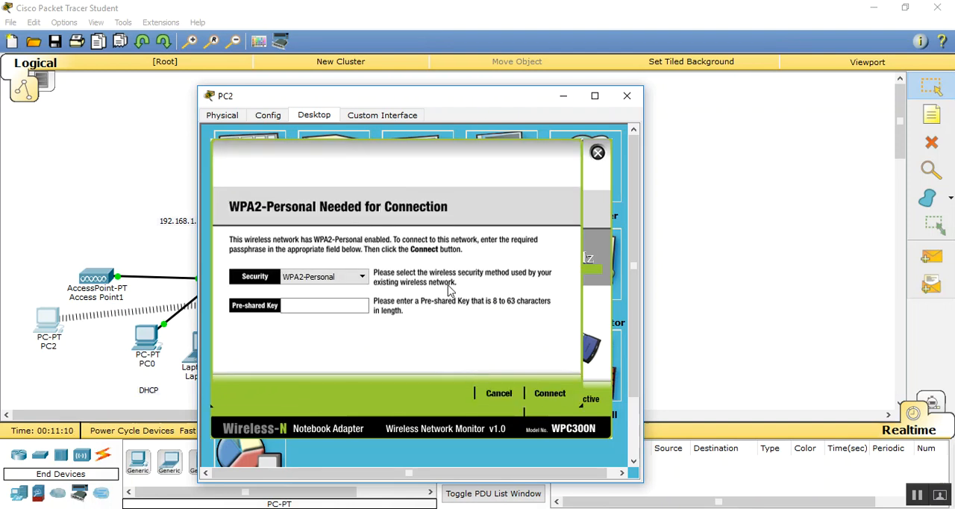
{"action": "left_click", "coordinate": [338, 305]}
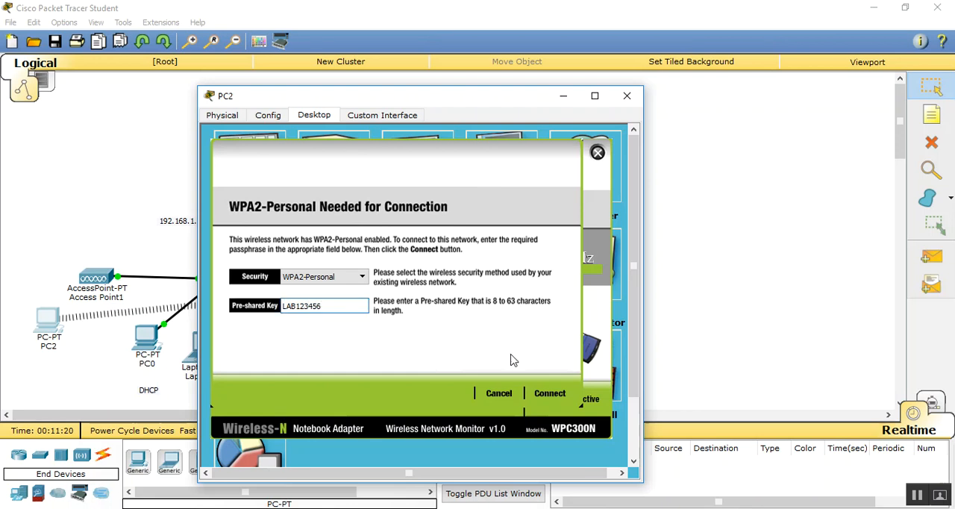
{"action": "left_click", "coordinate": [547, 394]}
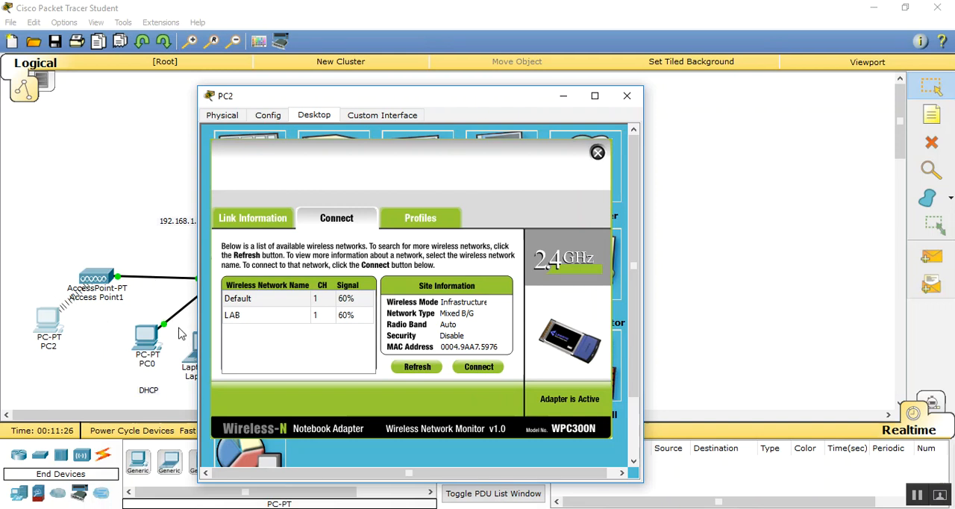
{"action": "left_click", "coordinate": [627, 96]}
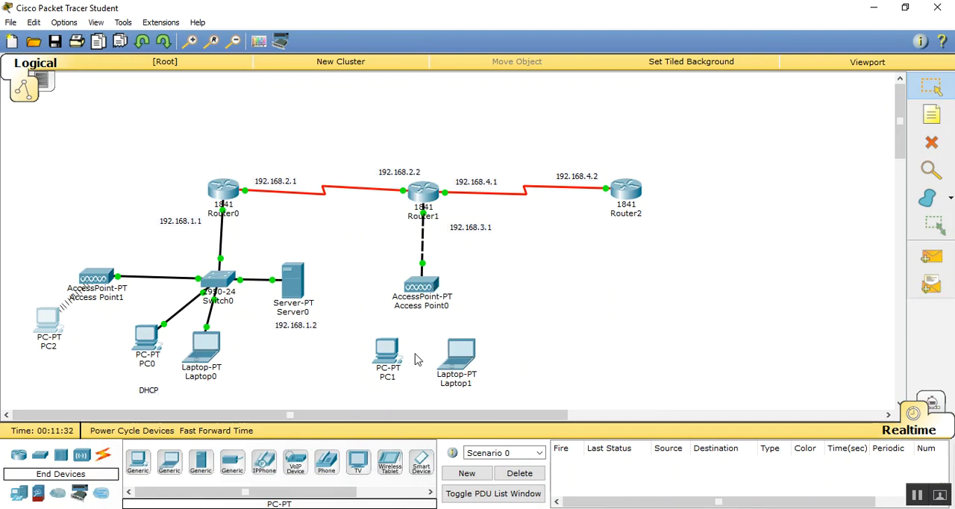
- Replace Laptop1's Ethernet module with the Linksys-WPC300N wireless module, power it on, and close its window
{"action": "left_click", "coordinate": [457, 356]}
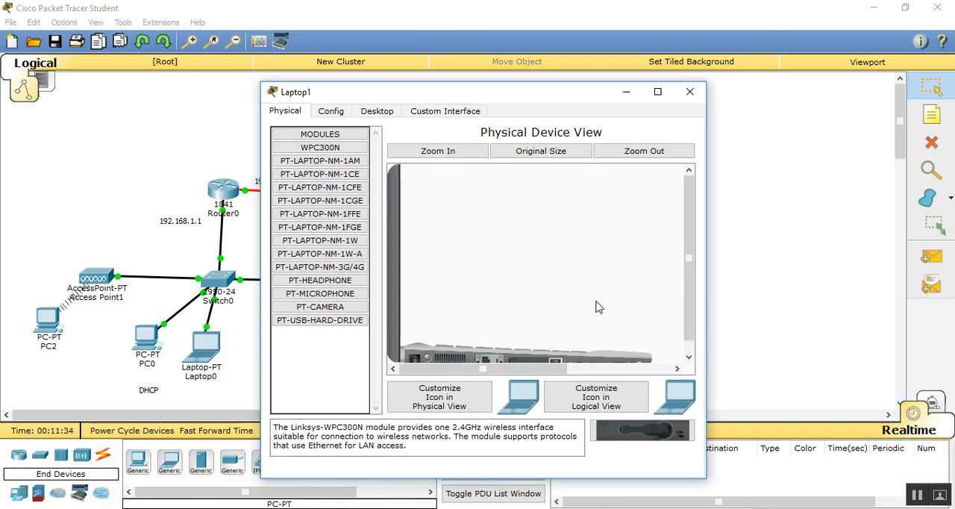
{"action": "left_click", "coordinate": [687, 305]}
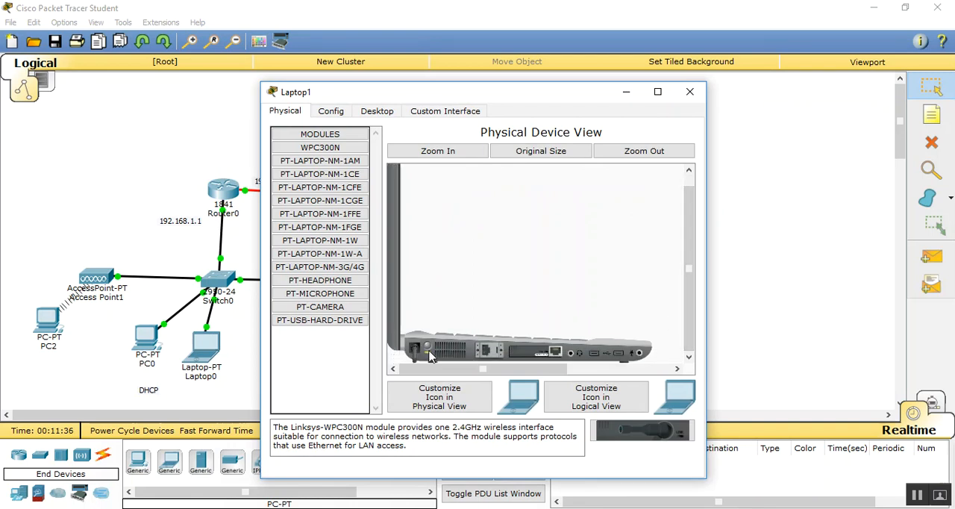
{"action": "left_click_drag", "start_coordinate": [553, 354], "coordinate": [321, 299]}
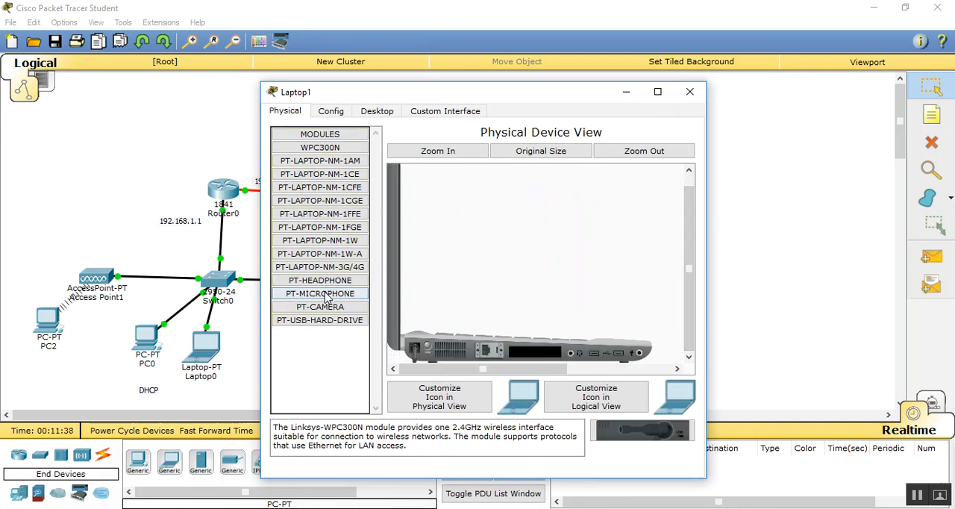
{"action": "left_click_drag", "start_coordinate": [604, 423], "coordinate": [530, 356]}
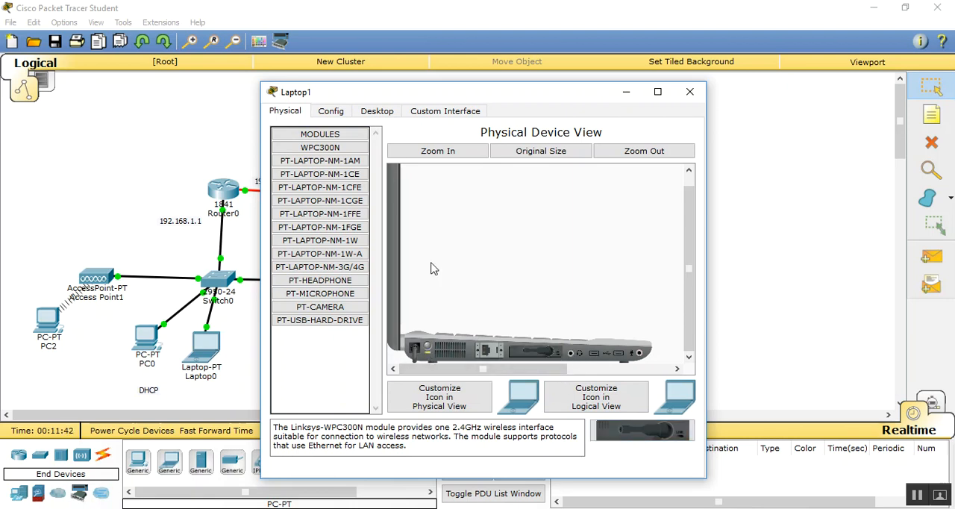
{"action": "left_click", "coordinate": [690, 92]}
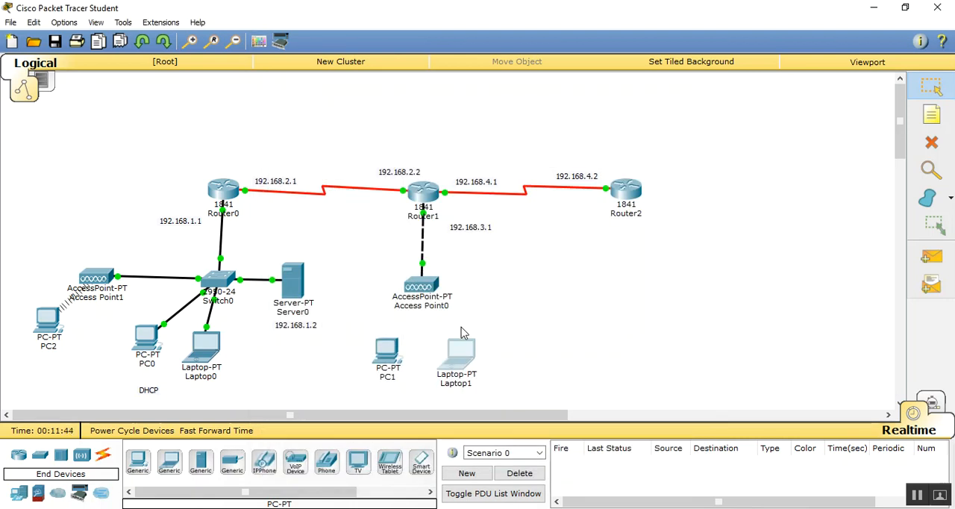
- Replace PC1's Ethernet module with the Linksys-WMP300N wireless module, power it on, and close its window
{"action": "left_click", "coordinate": [388, 346]}
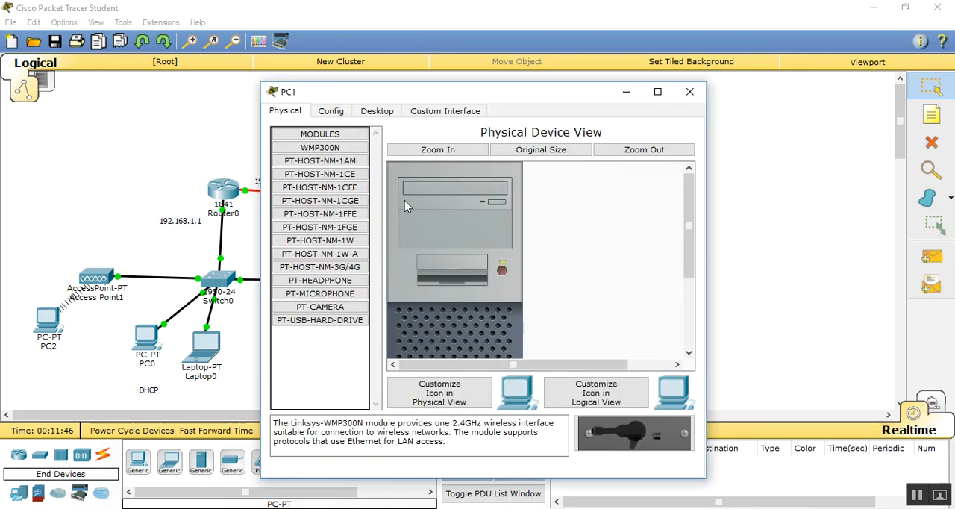
{"action": "left_click", "coordinate": [375, 112]}
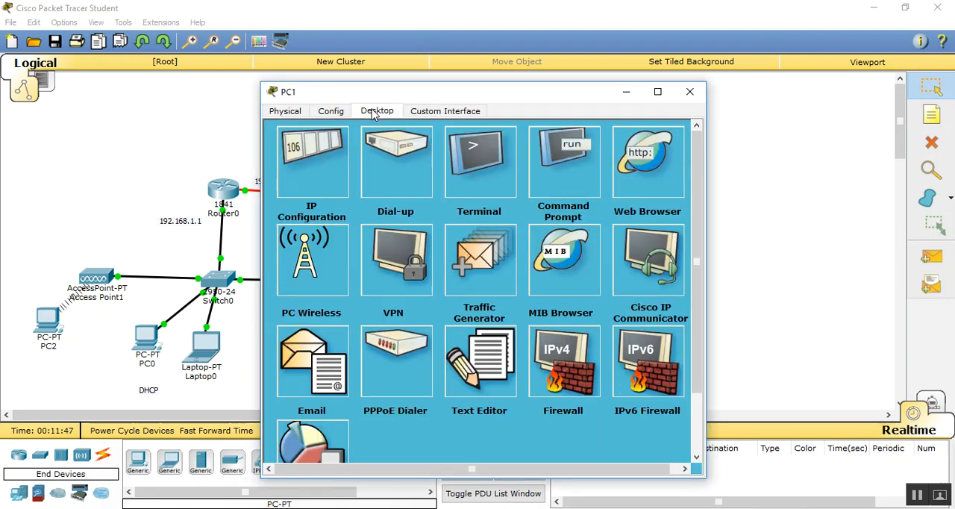
{"action": "left_click", "coordinate": [285, 112]}
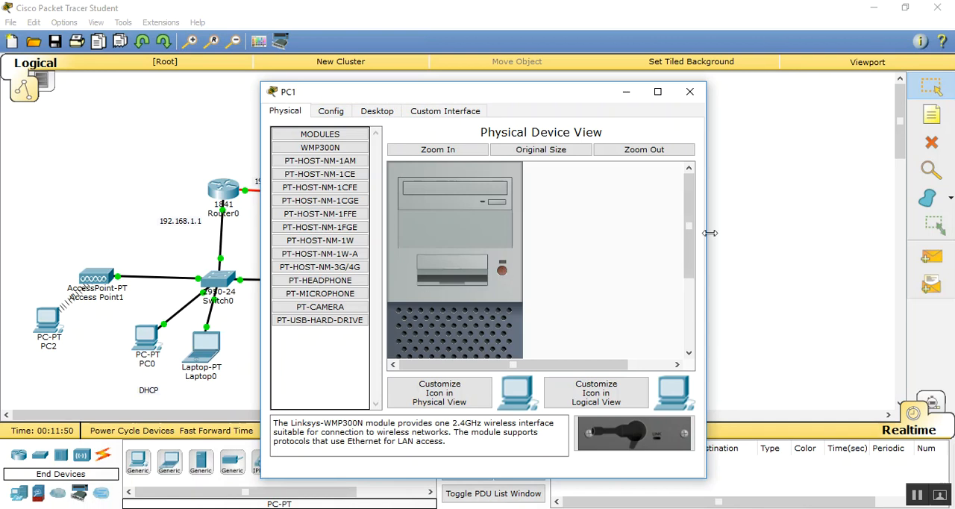
{"action": "left_click_drag", "start_coordinate": [690, 223], "coordinate": [693, 293]}
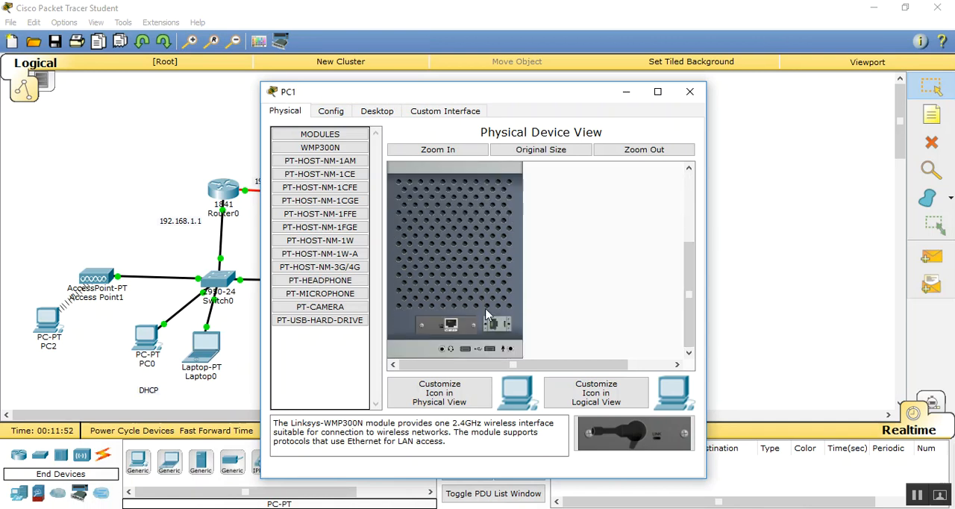
{"action": "left_click_drag", "start_coordinate": [463, 326], "coordinate": [332, 289]}
{"action": "left_click_drag", "start_coordinate": [633, 432], "coordinate": [471, 321]}
{"action": "left_click_drag", "start_coordinate": [691, 332], "coordinate": [686, 250]}
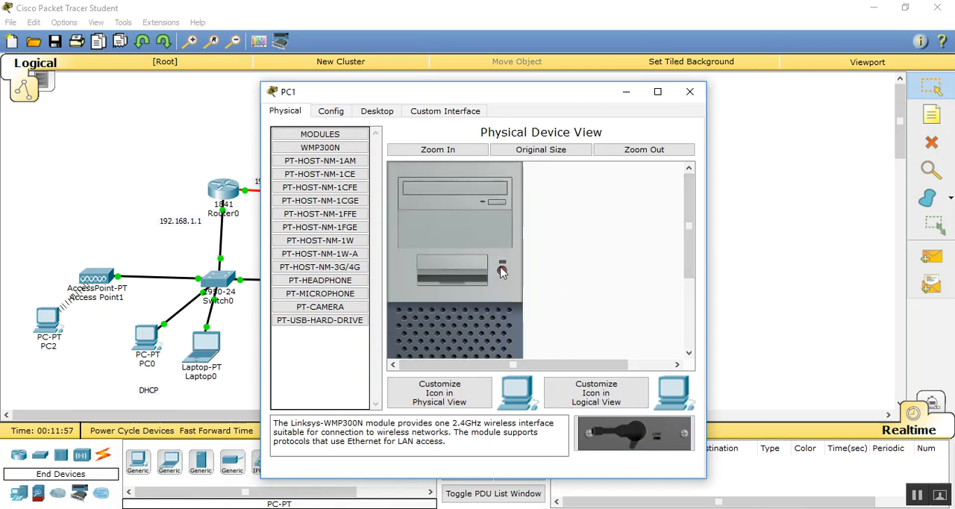
{"action": "left_click", "coordinate": [690, 91]}
- Set Access Point0's Port 1 to SSID R with WPA2-PSK authentication and enter the PSK pass phrase
{"action": "left_click", "coordinate": [422, 290]}
{"action": "left_click", "coordinate": [333, 114]}
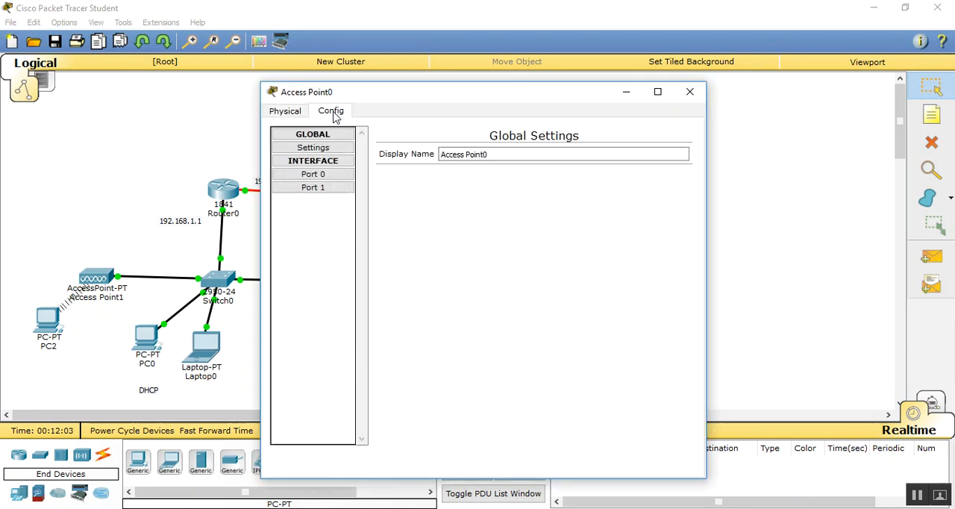
{"action": "left_click", "coordinate": [326, 190]}
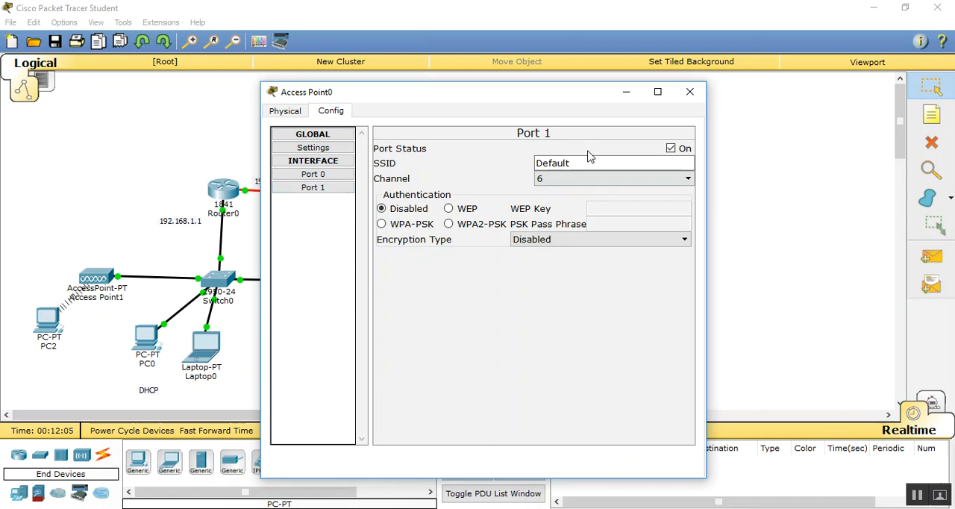
{"action": "left_click_drag", "start_coordinate": [592, 160], "coordinate": [474, 136]}
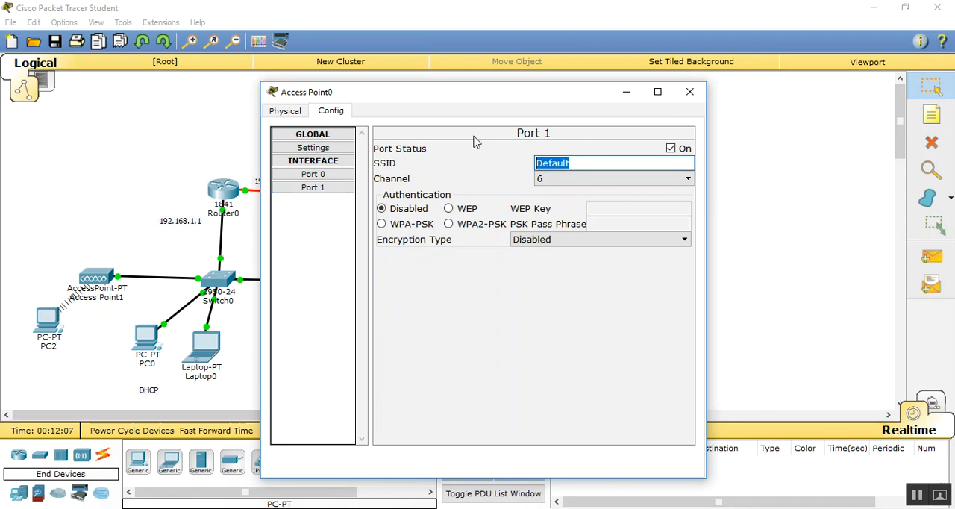
{"action": "type", "text": "R"}
{"action": "left_click", "coordinate": [471, 225]}
{"action": "left_click", "coordinate": [598, 224]}
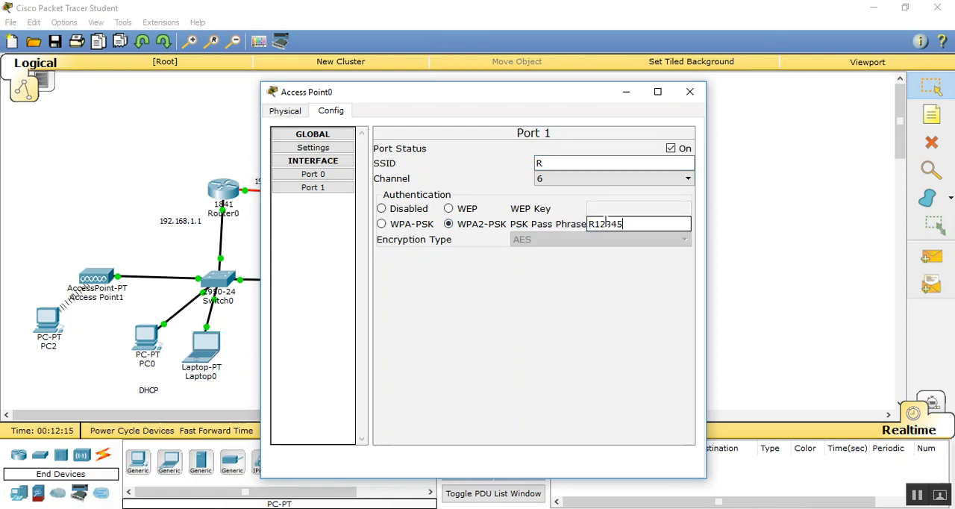
{"action": "type", "text": "R1234567"}
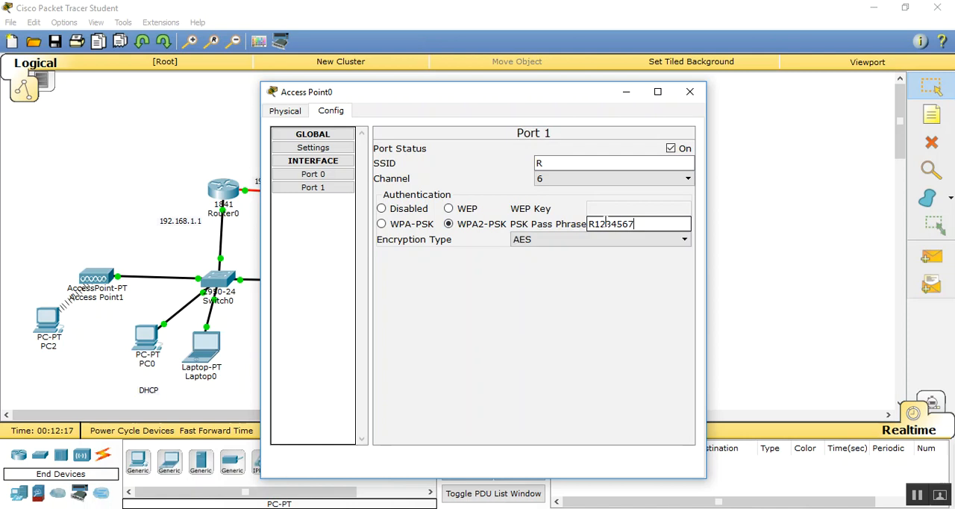
- Close Access Point0's window and try to connect PC1 to the R wireless network using WPA2-Personal security and the pre-shared key
{"action": "left_click", "coordinate": [688, 91]}
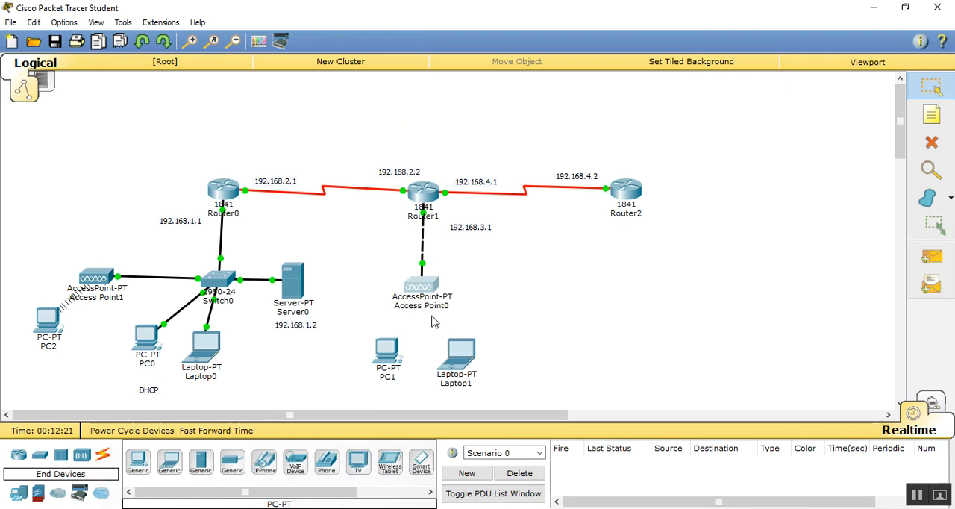
{"action": "left_click", "coordinate": [385, 353]}
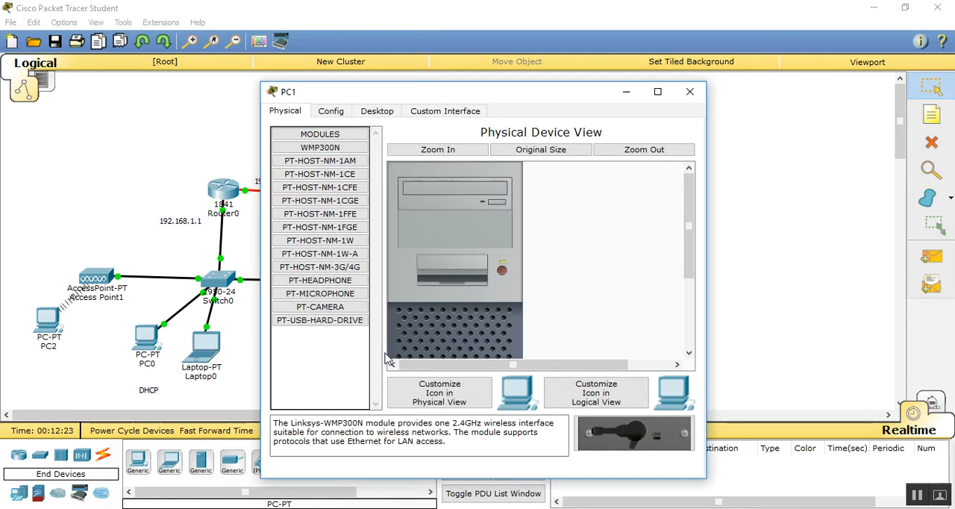
{"action": "left_click", "coordinate": [367, 114]}
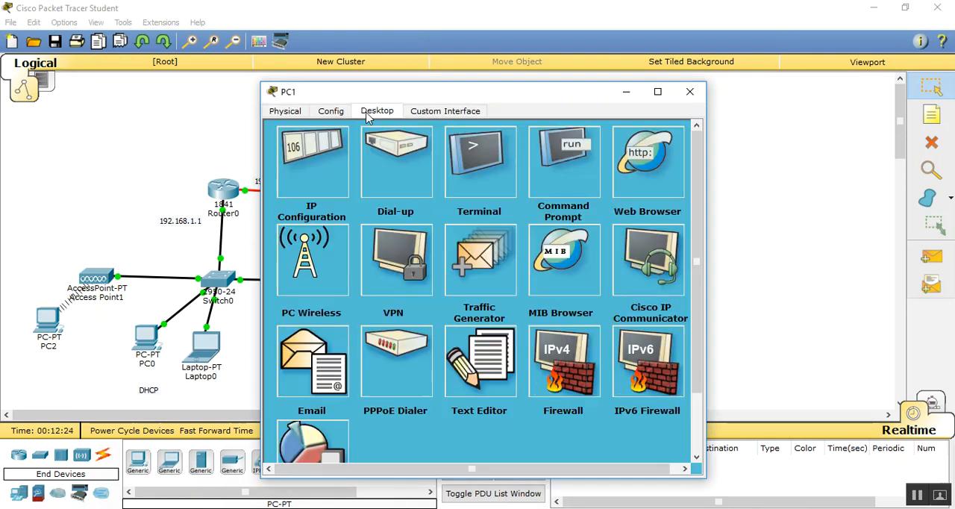
{"action": "left_click", "coordinate": [321, 261]}
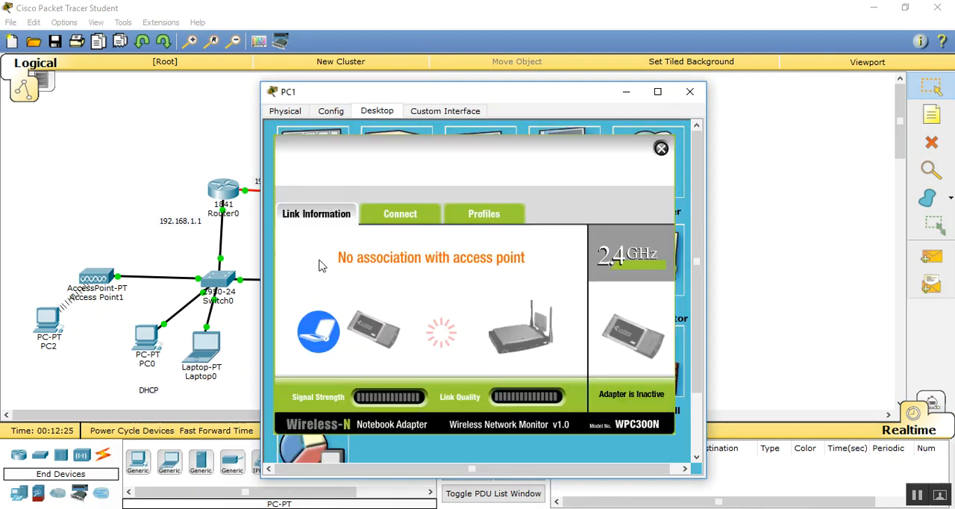
{"action": "left_click", "coordinate": [397, 217]}
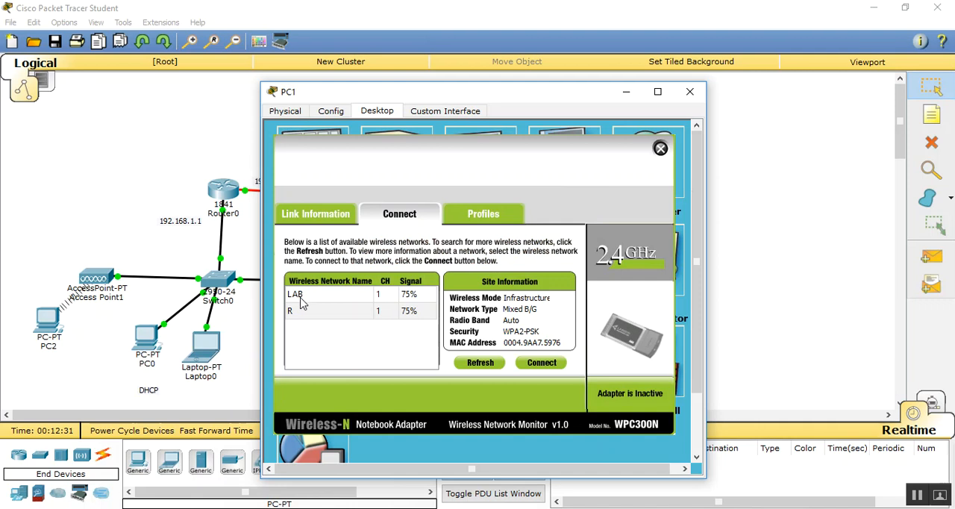
{"action": "left_click", "coordinate": [336, 312]}
{"action": "left_click", "coordinate": [541, 363]}
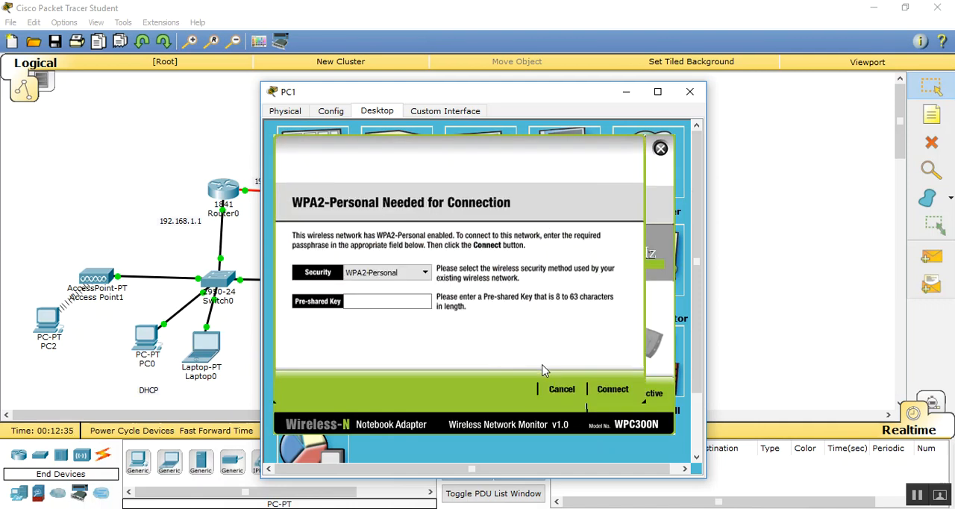
{"action": "left_click", "coordinate": [379, 301]}
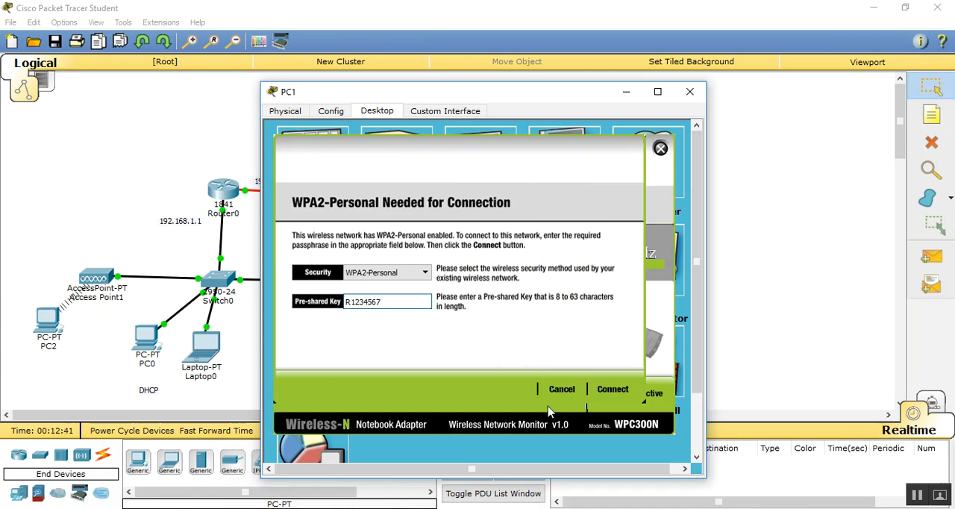
{"action": "left_click", "coordinate": [611, 390]}
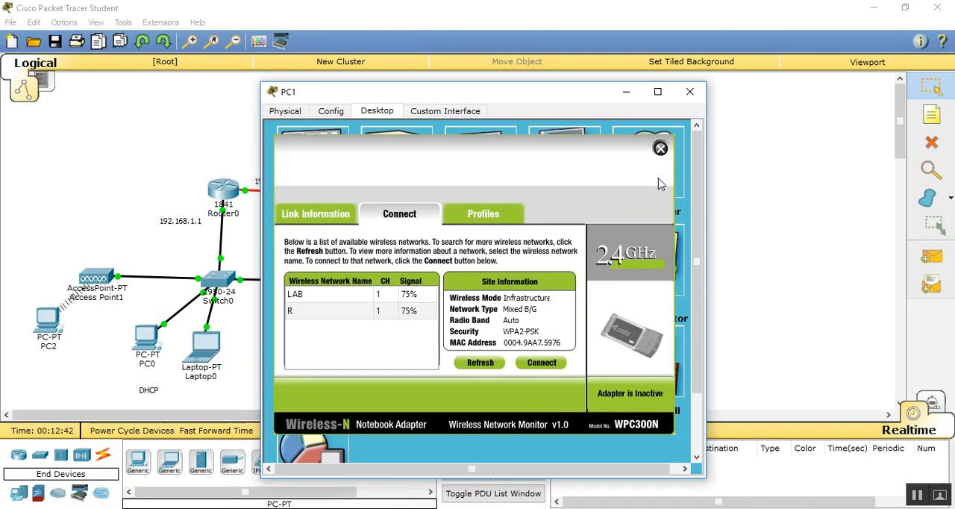
{"action": "left_click", "coordinate": [690, 91]}
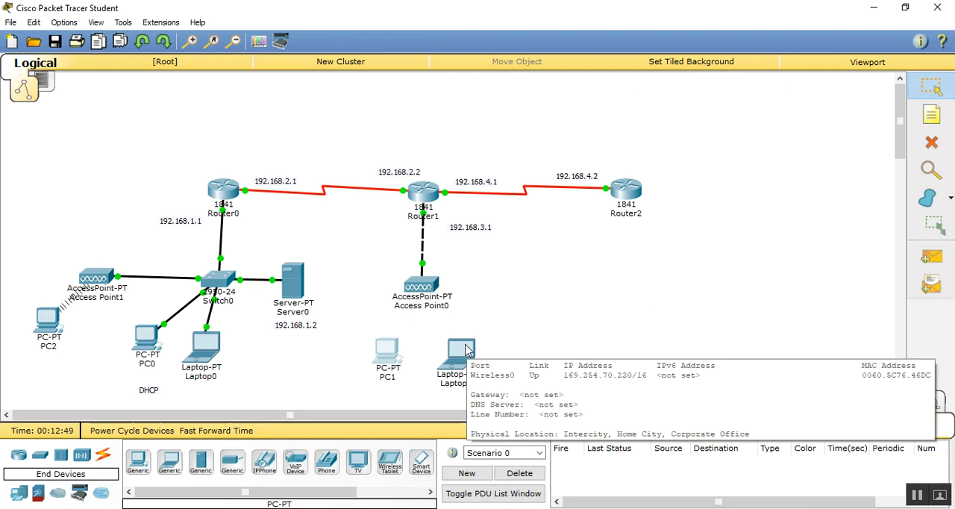
- Try to connect Laptop1 to the R wireless network using WPA2-Personal security and the pre-shared key, and close its window
{"action": "left_click", "coordinate": [467, 351]}
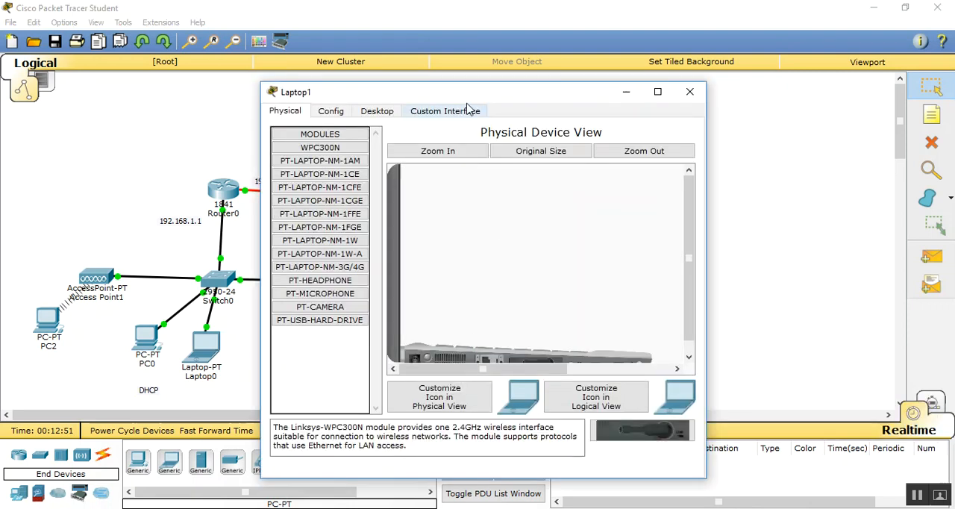
{"action": "left_click_drag", "start_coordinate": [824, 246], "coordinate": [829, 264]}
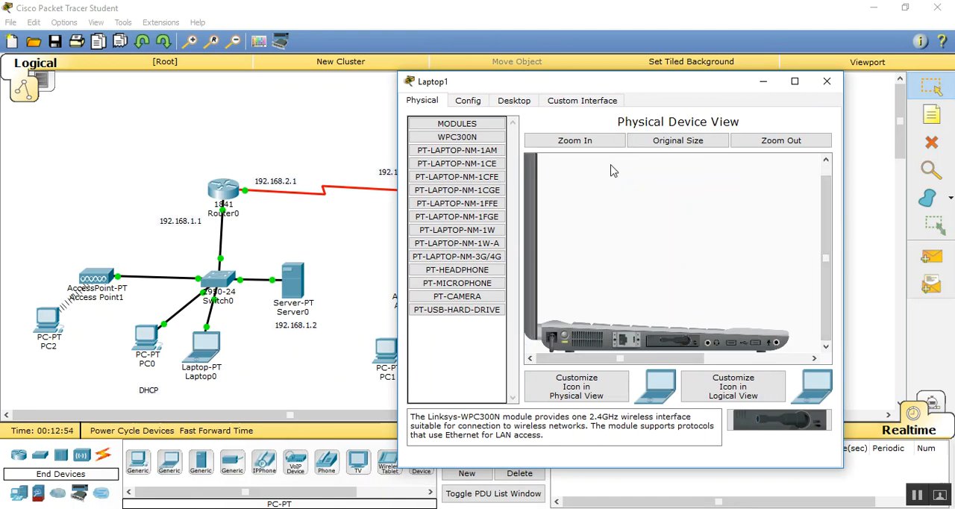
{"action": "left_click", "coordinate": [514, 100]}
{"action": "left_click", "coordinate": [448, 240]}
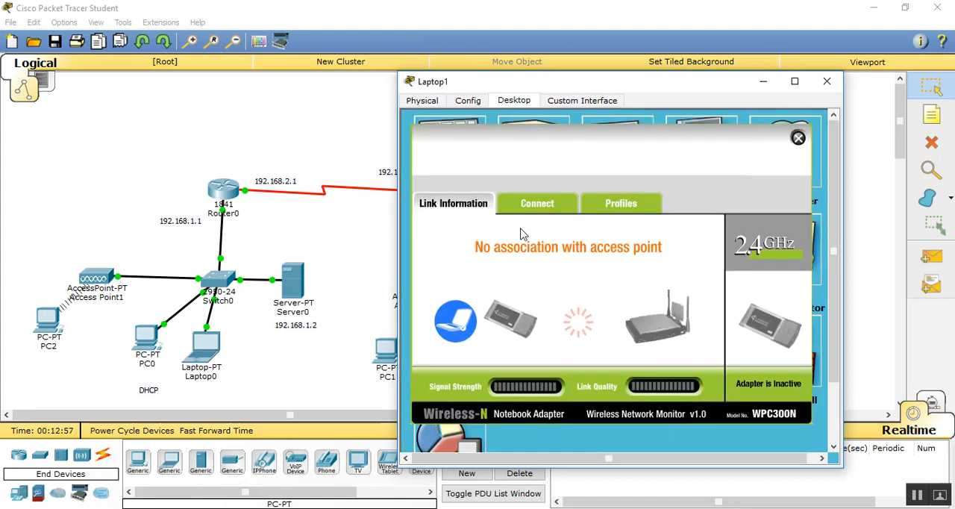
{"action": "left_click", "coordinate": [528, 205]}
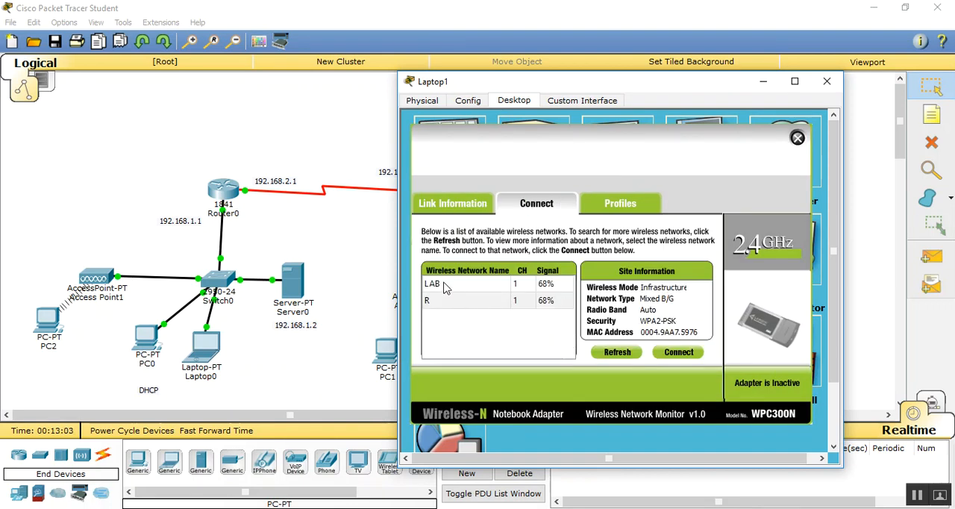
{"action": "left_click", "coordinate": [440, 302]}
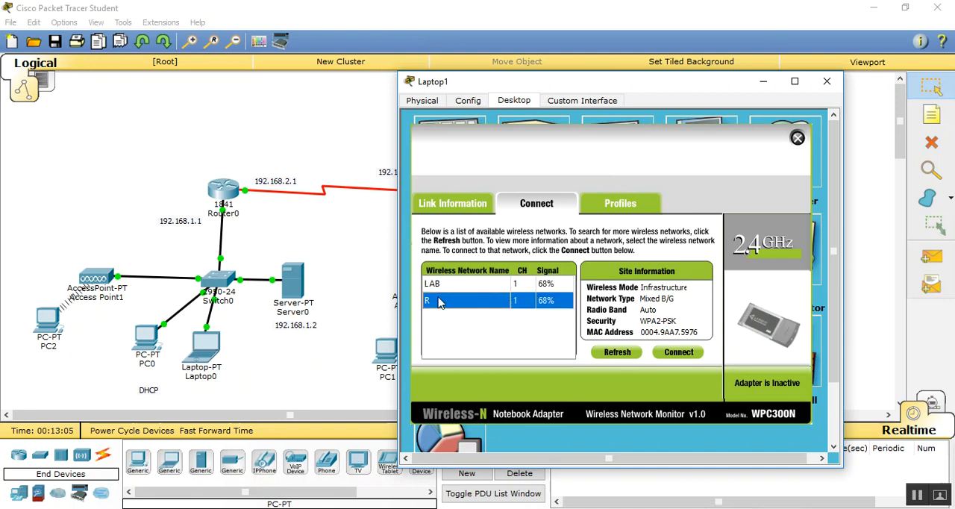
{"action": "left_click", "coordinate": [675, 356]}
{"action": "left_click", "coordinate": [534, 293]}
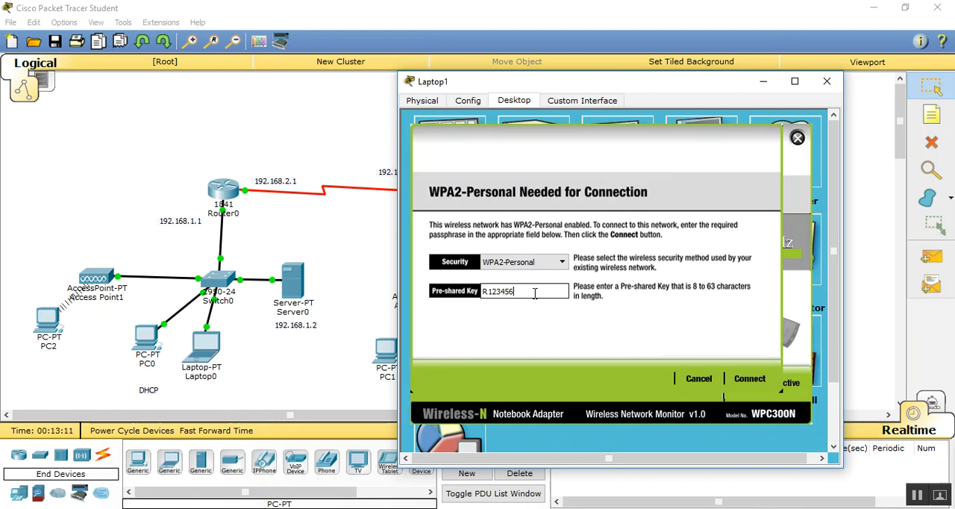
{"action": "type", "text": "R1234567"}
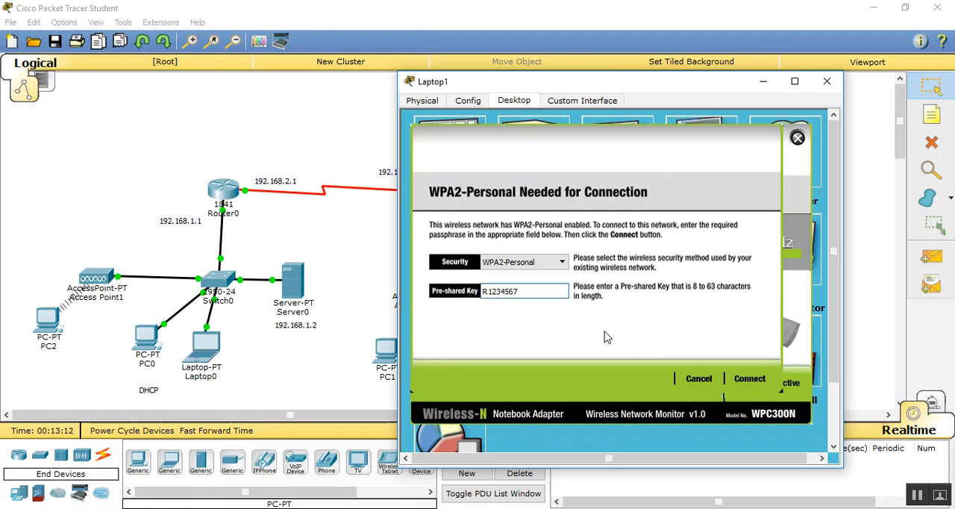
{"action": "left_click", "coordinate": [750, 379]}
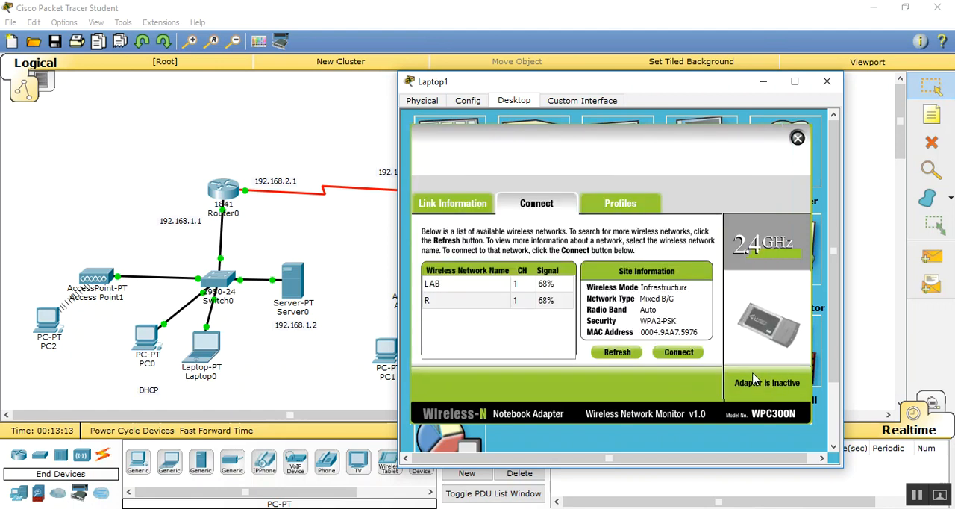
{"action": "left_click", "coordinate": [827, 81]}
- Check the port status, SSID and WPA2-PSK pass phrase on Access Point0's Port 1, and close its window
{"action": "left_click", "coordinate": [429, 297]}
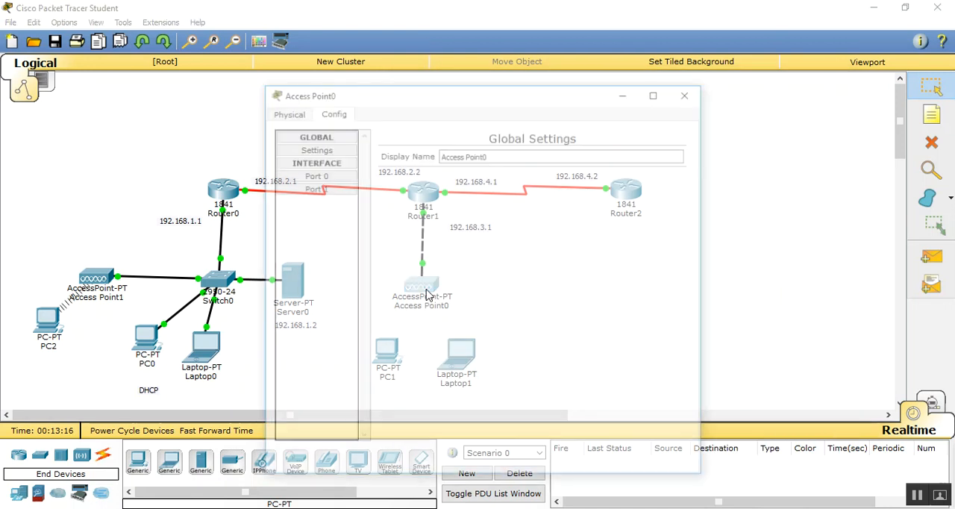
{"action": "left_click", "coordinate": [291, 111]}
{"action": "left_click", "coordinate": [330, 113]}
{"action": "left_click", "coordinate": [333, 189]}
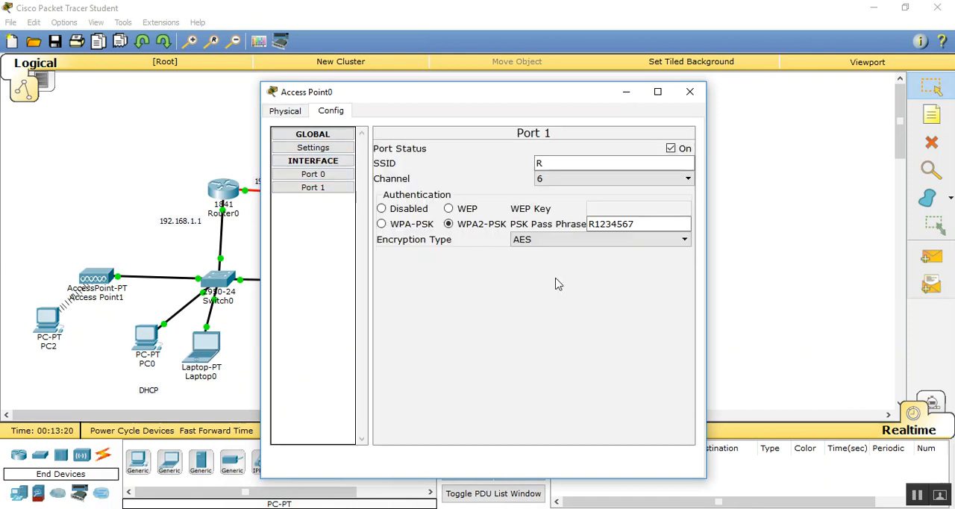
{"action": "left_click", "coordinate": [629, 226]}
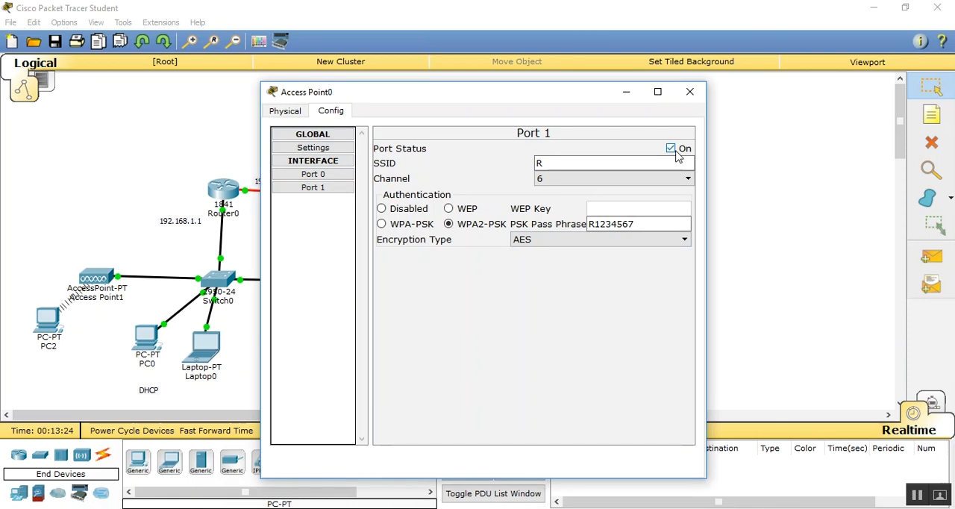
{"action": "left_click", "coordinate": [693, 100]}
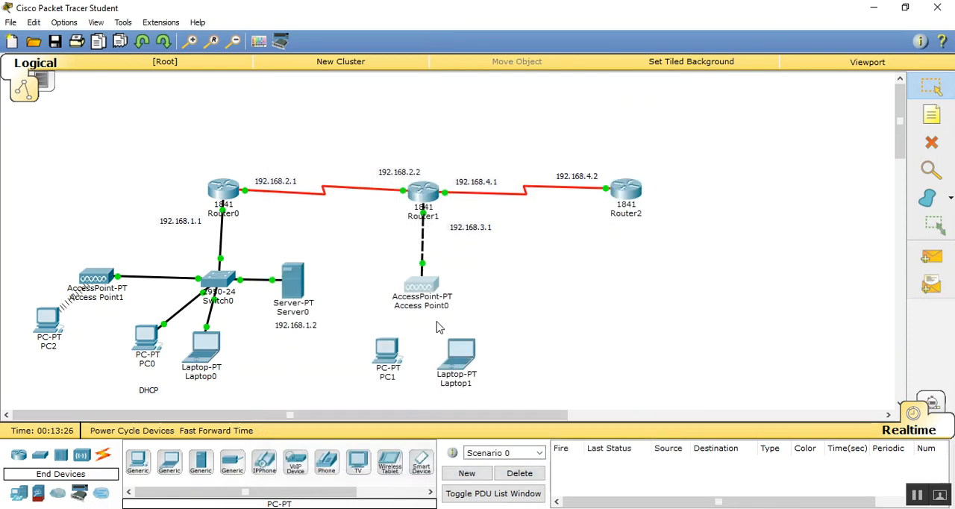
- Connect PC1 to the R wireless network with WPA2-Personal security, enter the pre-shared key, and close its window
{"action": "left_click", "coordinate": [379, 363]}
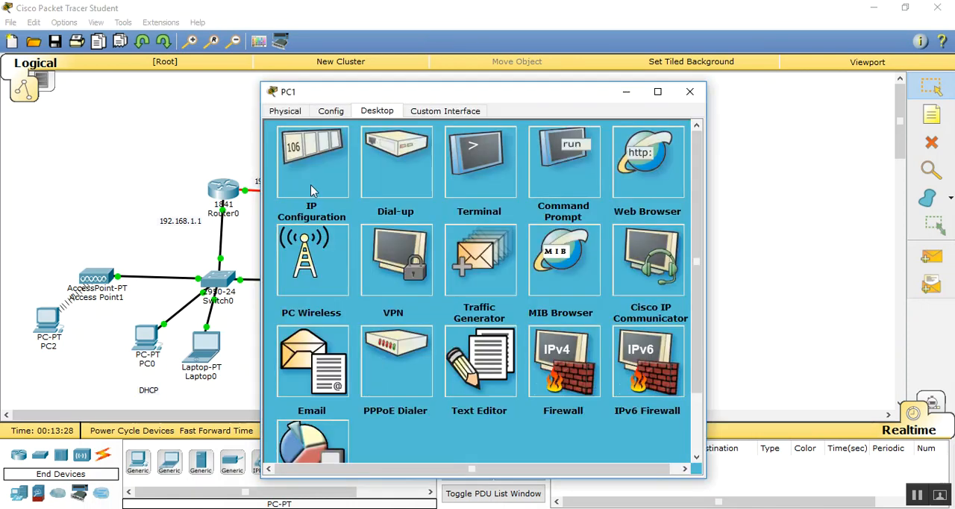
{"action": "left_click", "coordinate": [313, 188]}
{"action": "left_click", "coordinate": [661, 139]}
{"action": "left_click", "coordinate": [314, 253]}
{"action": "left_click", "coordinate": [400, 214]}
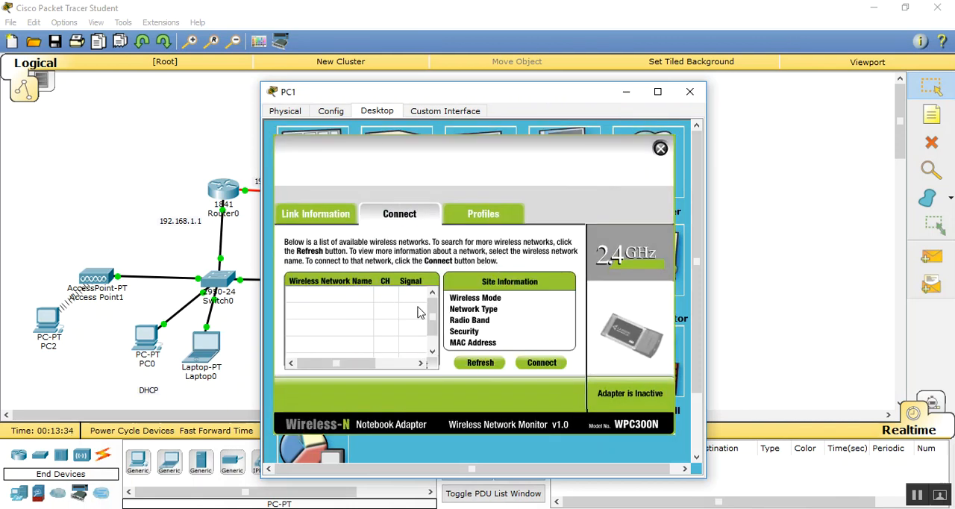
{"action": "left_click", "coordinate": [342, 312]}
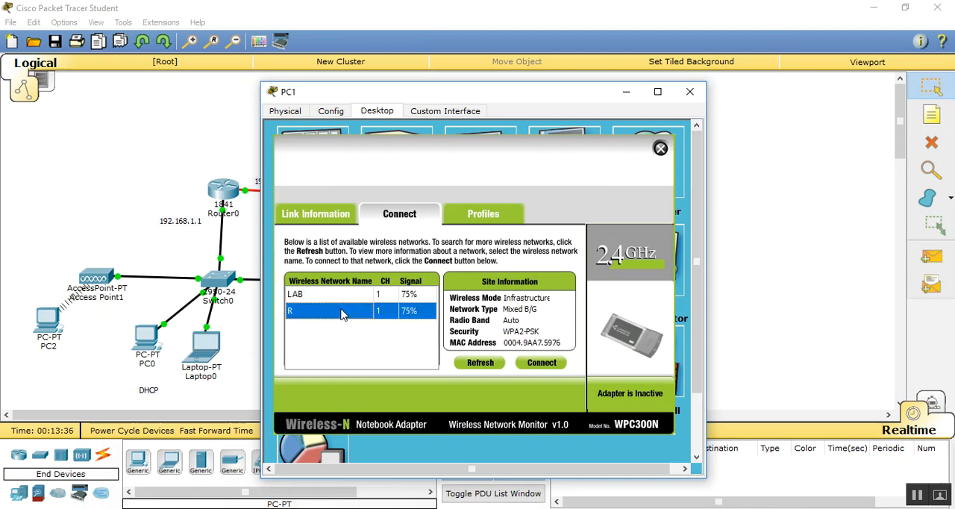
{"action": "left_click", "coordinate": [543, 362]}
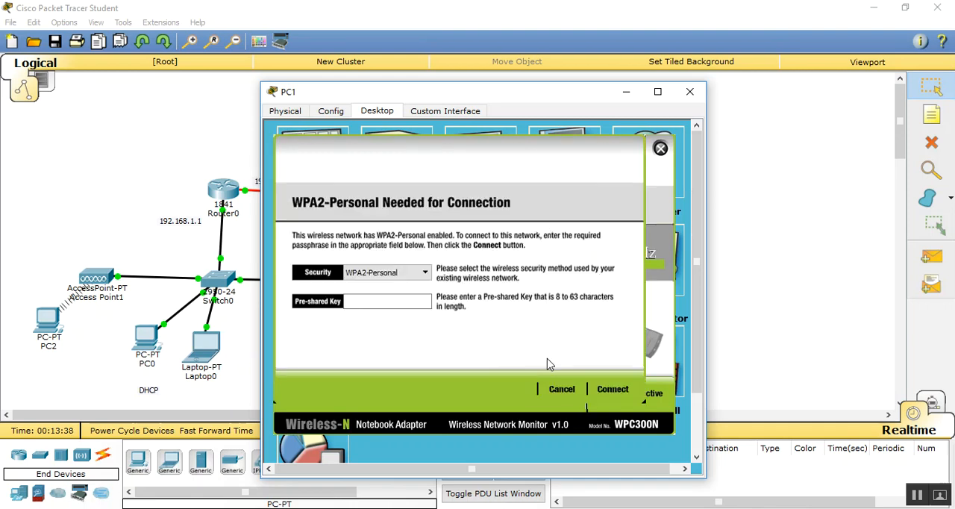
{"action": "left_click", "coordinate": [395, 301]}
{"action": "type", "text": "R12345"}
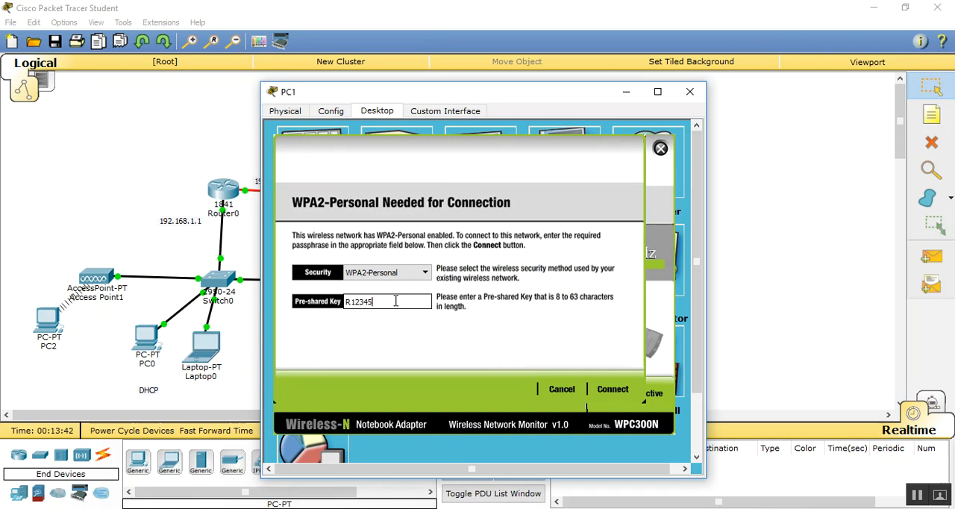
{"action": "type", "text": "67"}
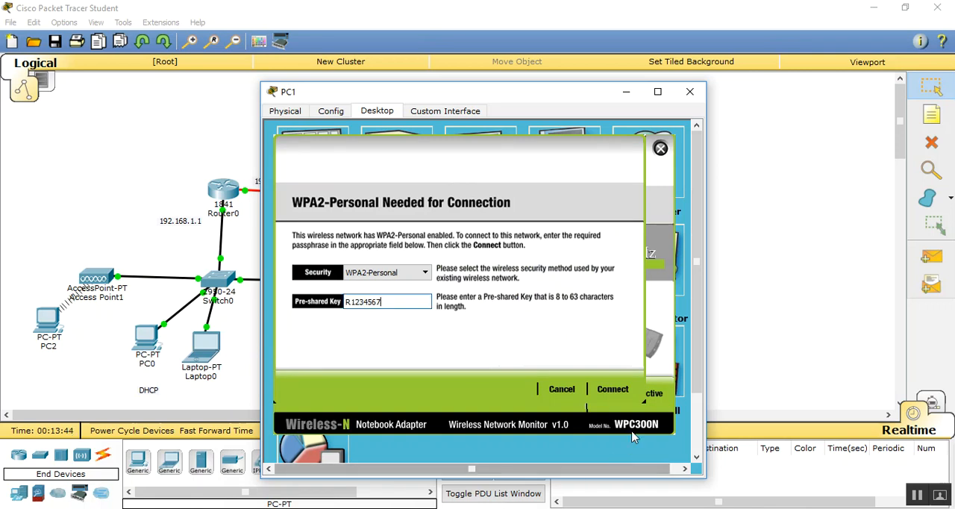
{"action": "left_click", "coordinate": [610, 389]}
{"action": "left_click", "coordinate": [690, 91]}
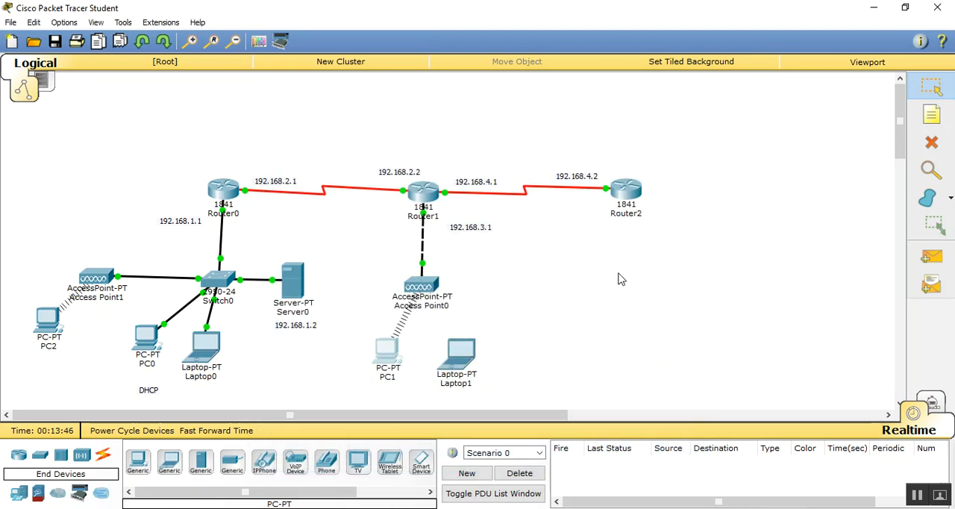
- Connect Laptop1 to the R wireless network with WPA2-Personal security and enter the pre-shared key
{"action": "left_click", "coordinate": [462, 353]}
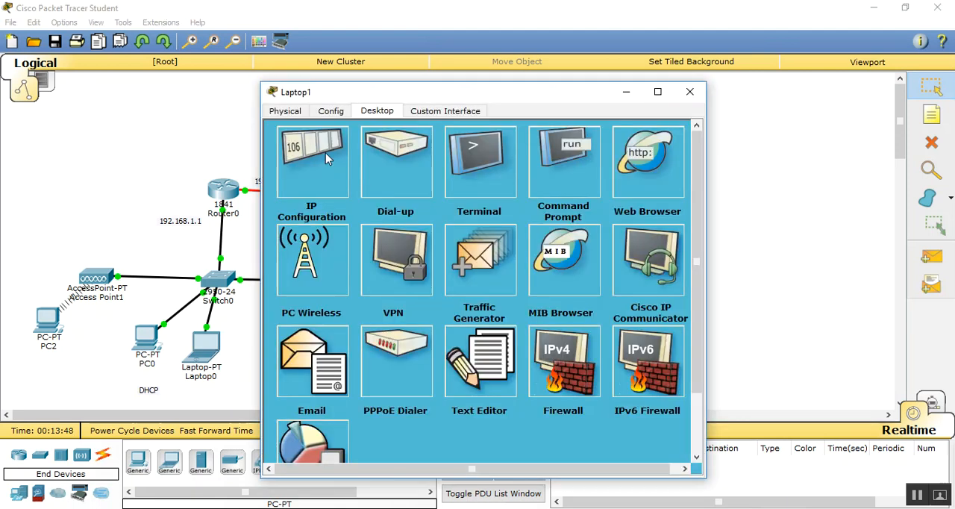
{"action": "left_click", "coordinate": [322, 265]}
{"action": "left_click", "coordinate": [405, 214]}
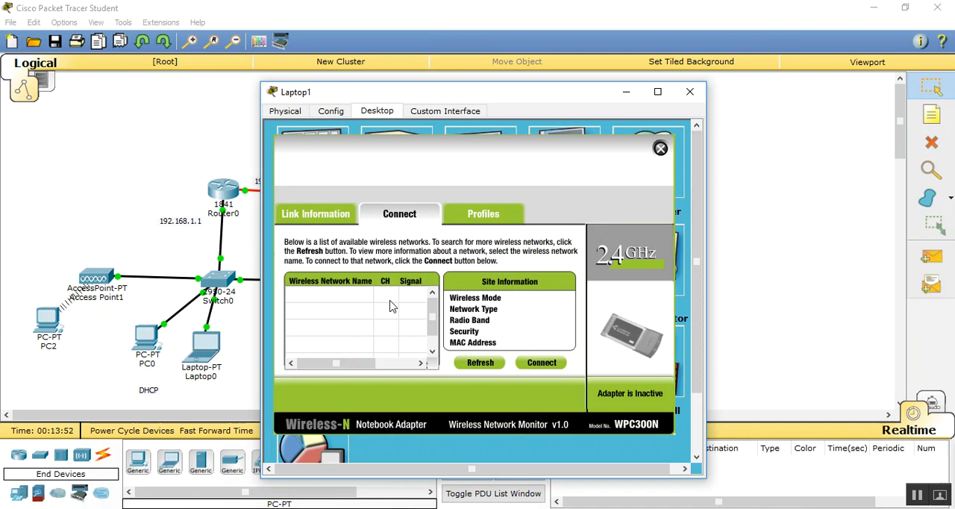
{"action": "left_click", "coordinate": [364, 313]}
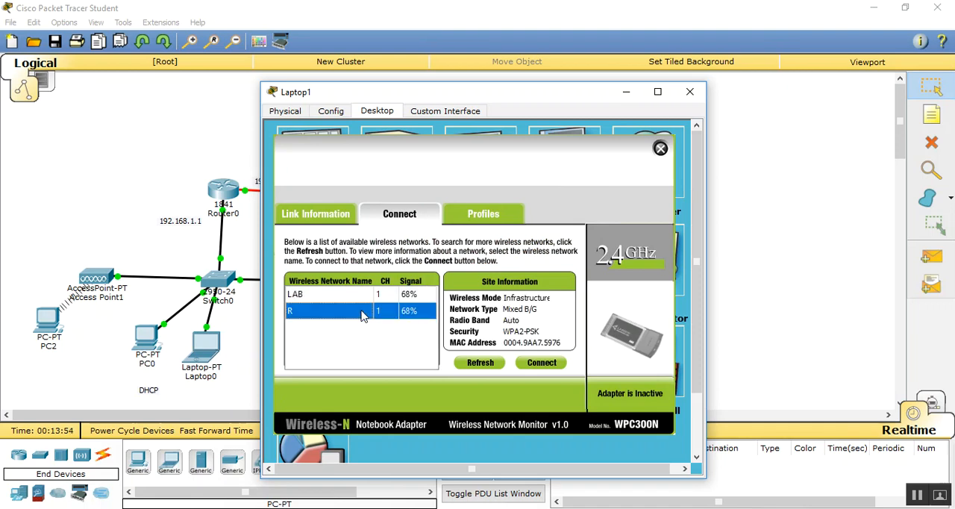
{"action": "left_click", "coordinate": [543, 364]}
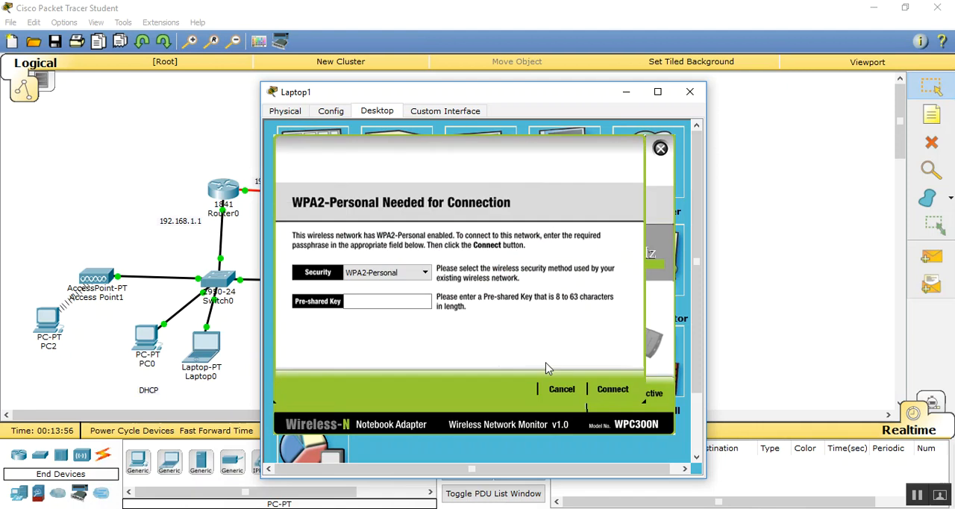
{"action": "left_click", "coordinate": [379, 305]}
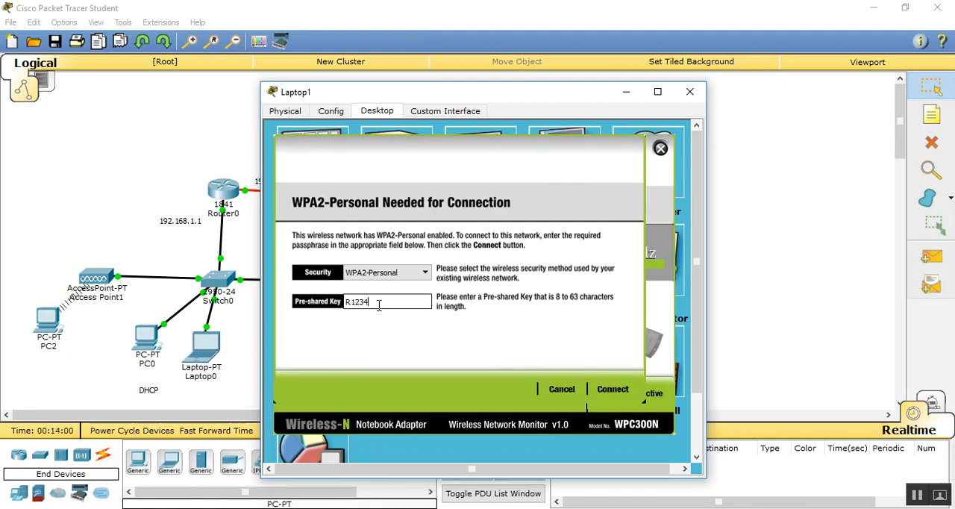
{"action": "type", "text": "R1234567"}
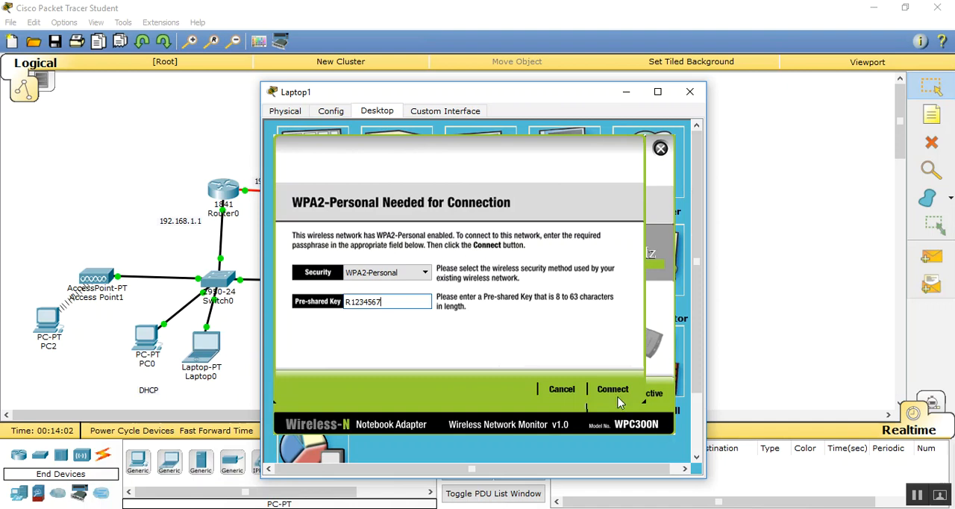
{"action": "left_click", "coordinate": [610, 393]}
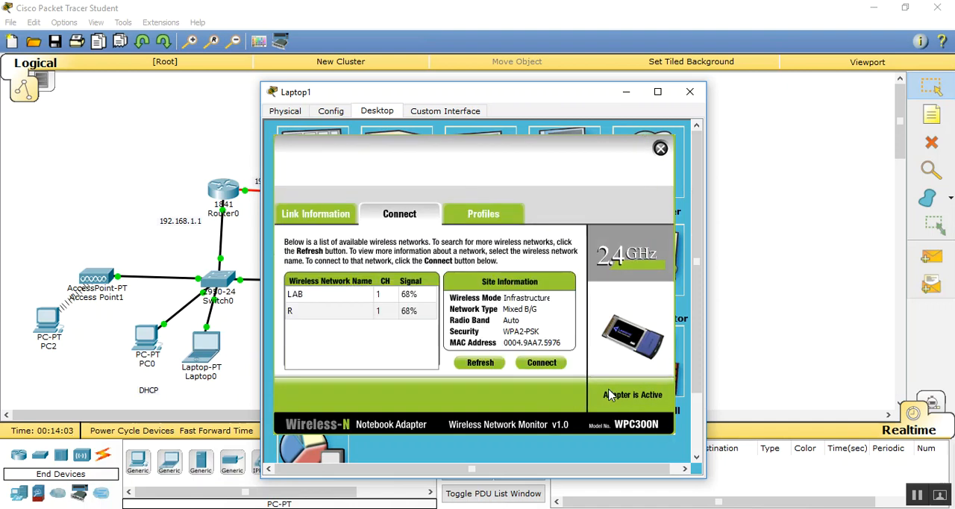
- Close Laptop1's window and send a simple PDU from PC0 to Router0 to test connectivity
{"action": "left_click", "coordinate": [691, 94]}
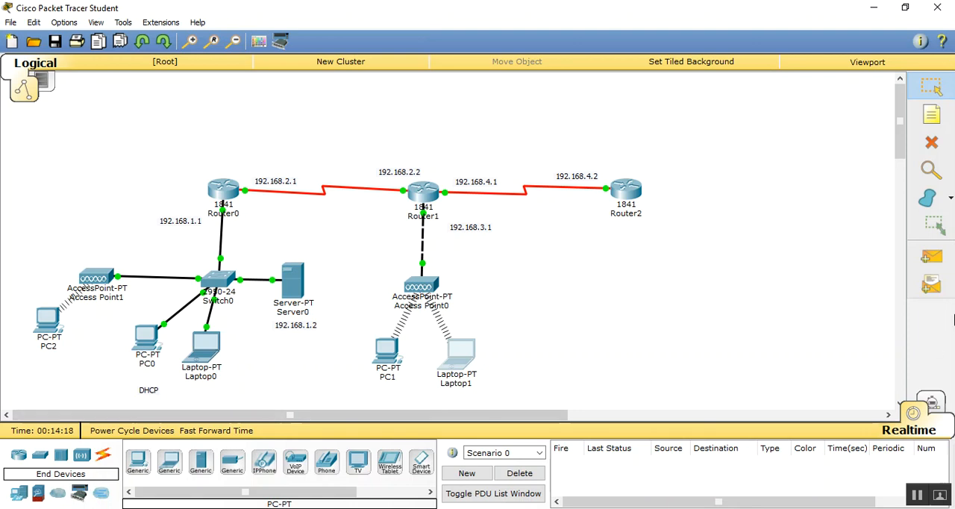
{"action": "left_click", "coordinate": [926, 266]}
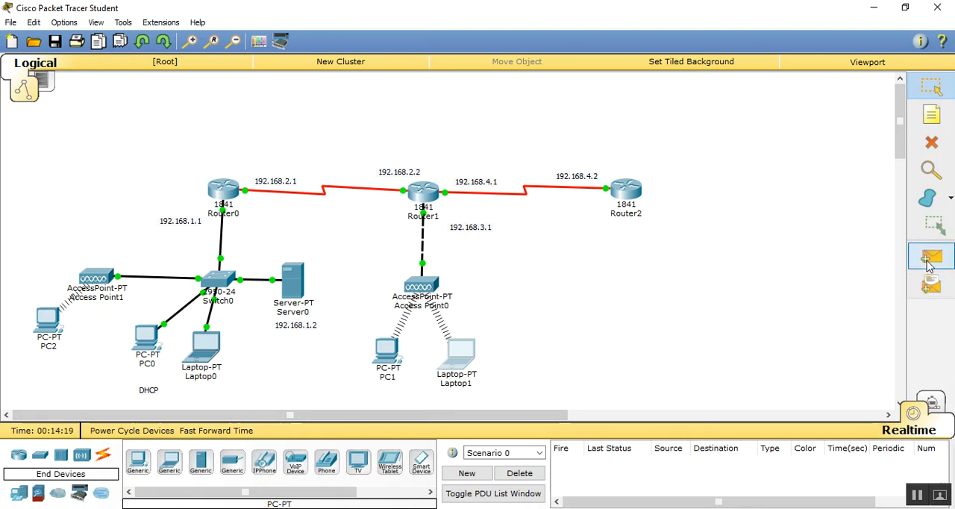
{"action": "left_click", "coordinate": [144, 345]}
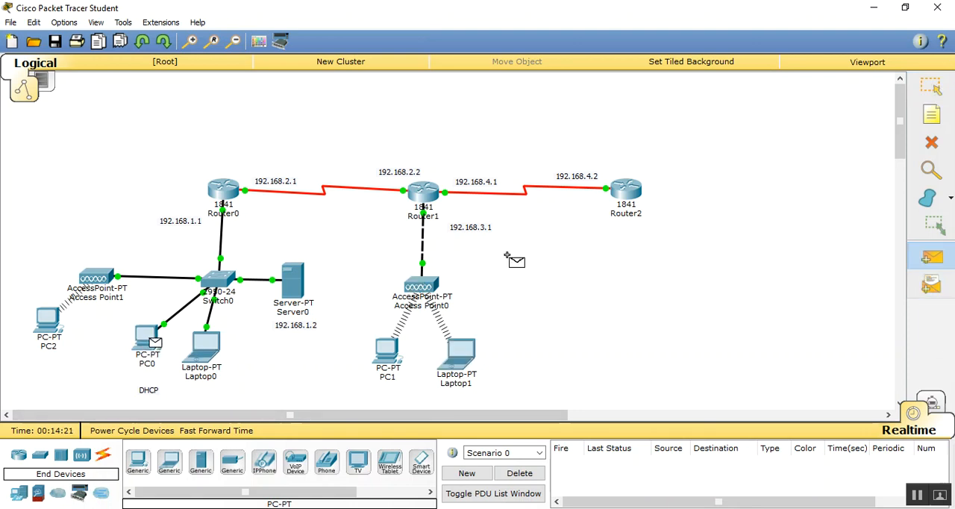
{"action": "left_click", "coordinate": [227, 194]}
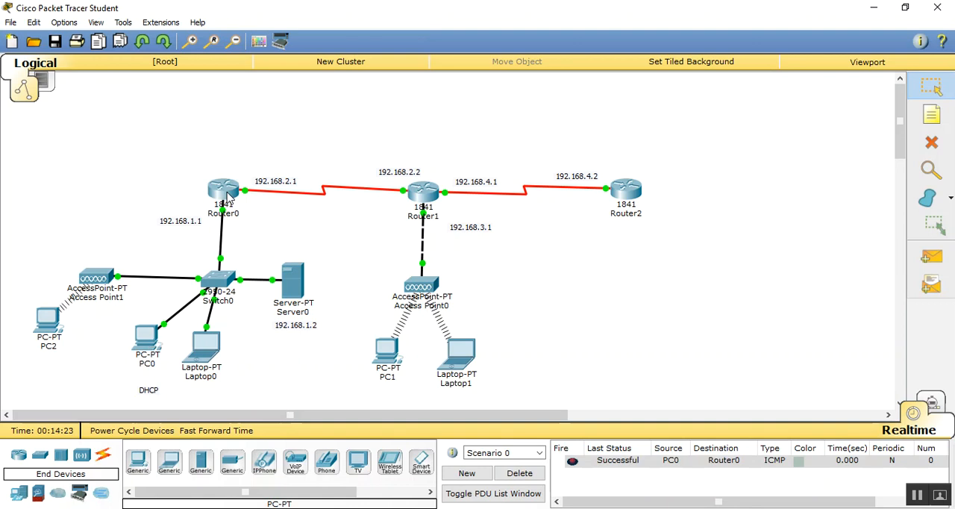
- Test connectivity to Router2 with simple PDUs from Router0 and from PC0, and delete the test scenario
{"action": "left_click", "coordinate": [930, 256]}
{"action": "left_click", "coordinate": [224, 191]}
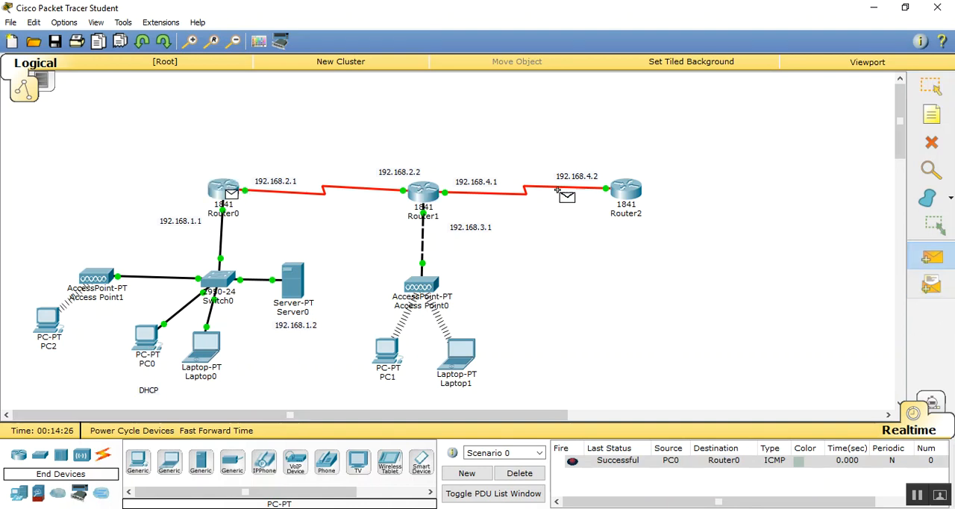
{"action": "left_click", "coordinate": [618, 196]}
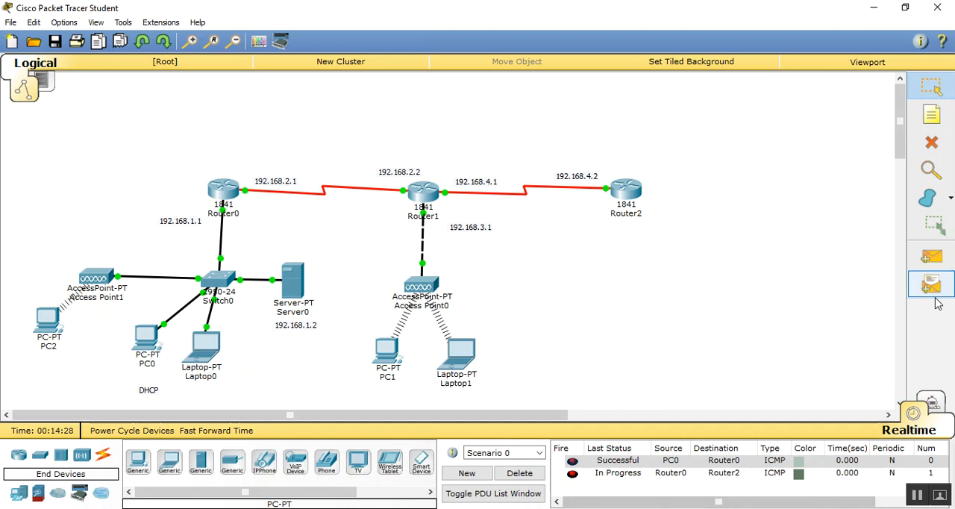
{"action": "left_click", "coordinate": [931, 258]}
{"action": "left_click", "coordinate": [154, 341]}
{"action": "left_click", "coordinate": [623, 200]}
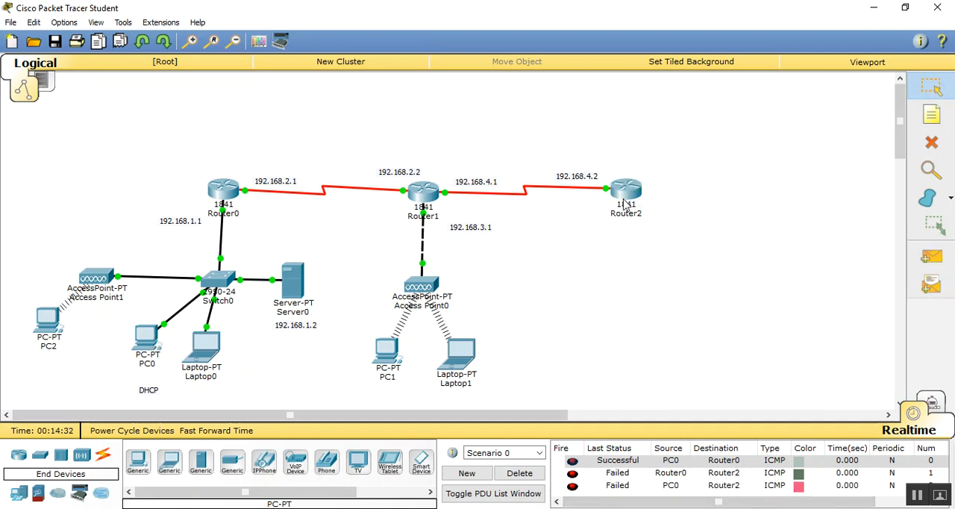
{"action": "left_click", "coordinate": [519, 473]}
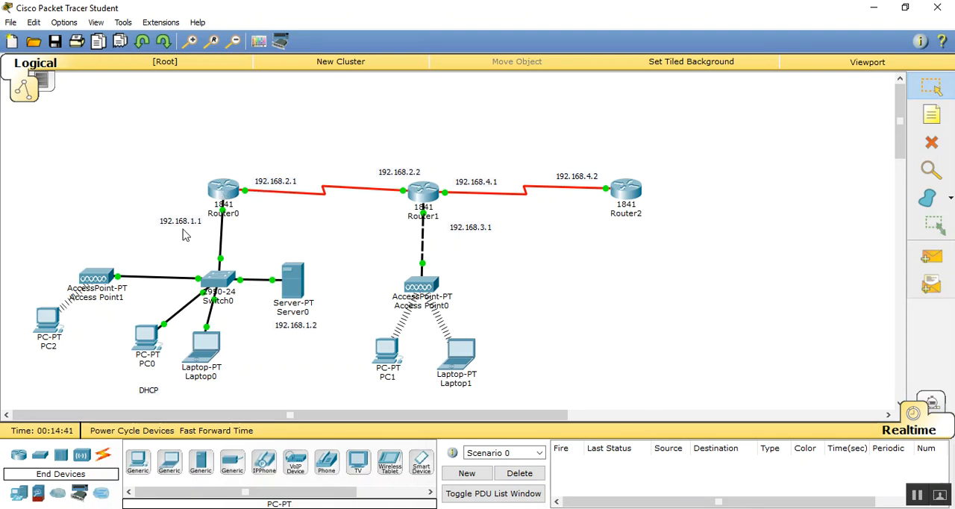
- Add the networks 192.168.1.0 and 192.168.2.0 to Router0's RIP routing, and close its window
{"action": "left_click", "coordinate": [221, 189]}
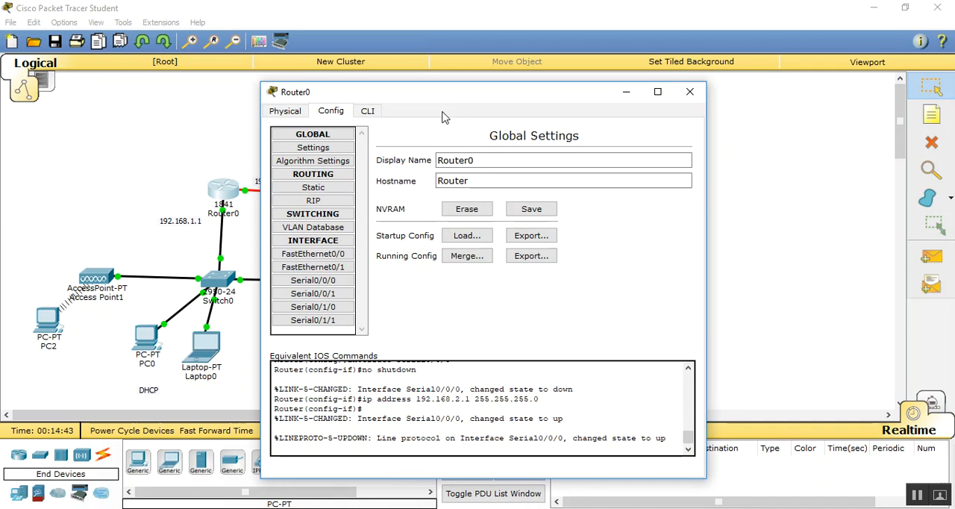
{"action": "left_click_drag", "start_coordinate": [446, 97], "coordinate": [568, 106]}
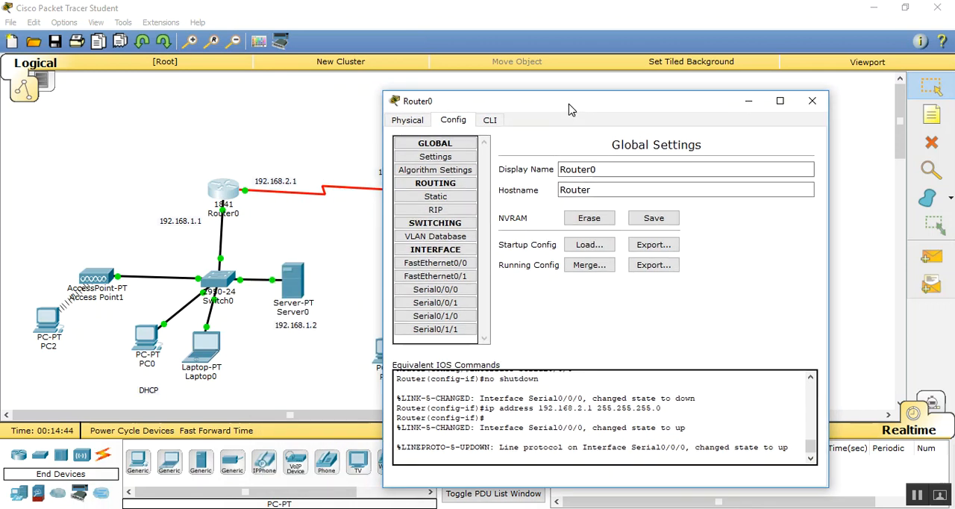
{"action": "left_click", "coordinate": [436, 210]}
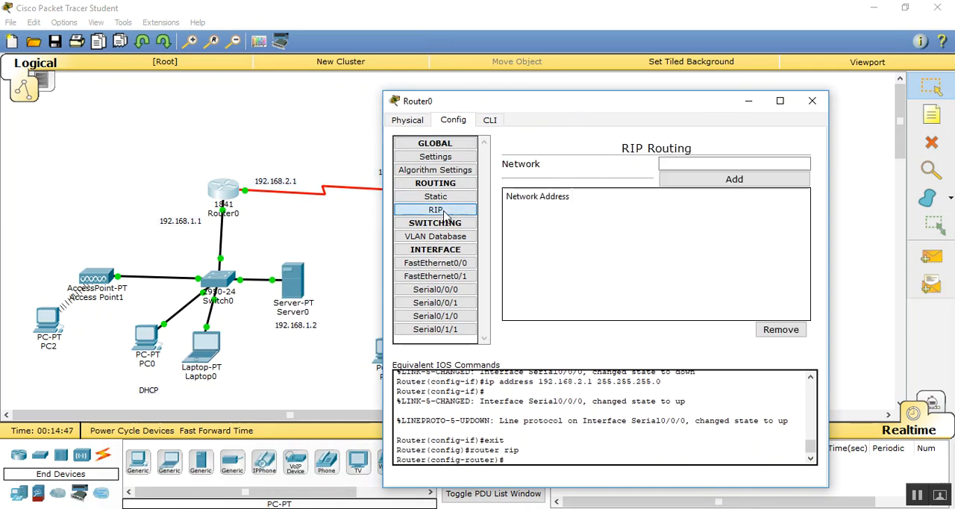
{"action": "left_click", "coordinate": [669, 165]}
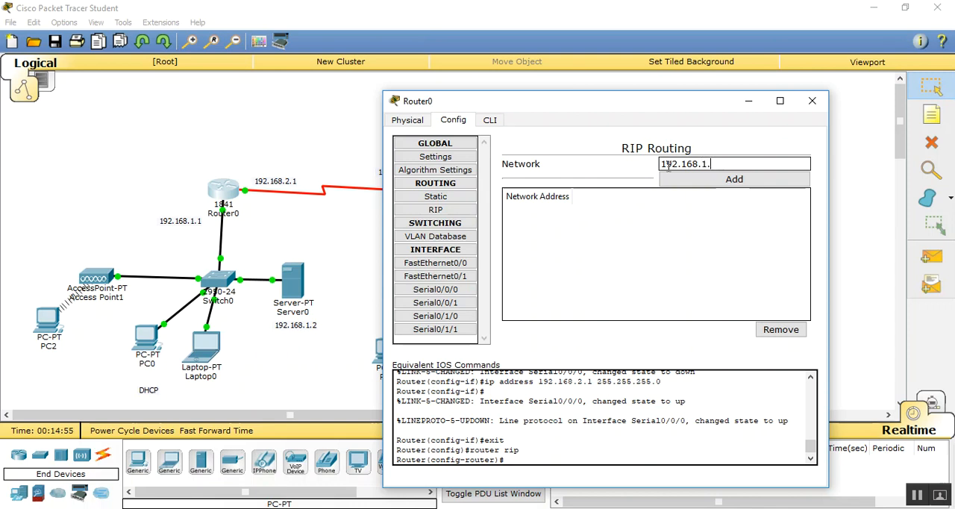
{"action": "left_click", "coordinate": [668, 167]}
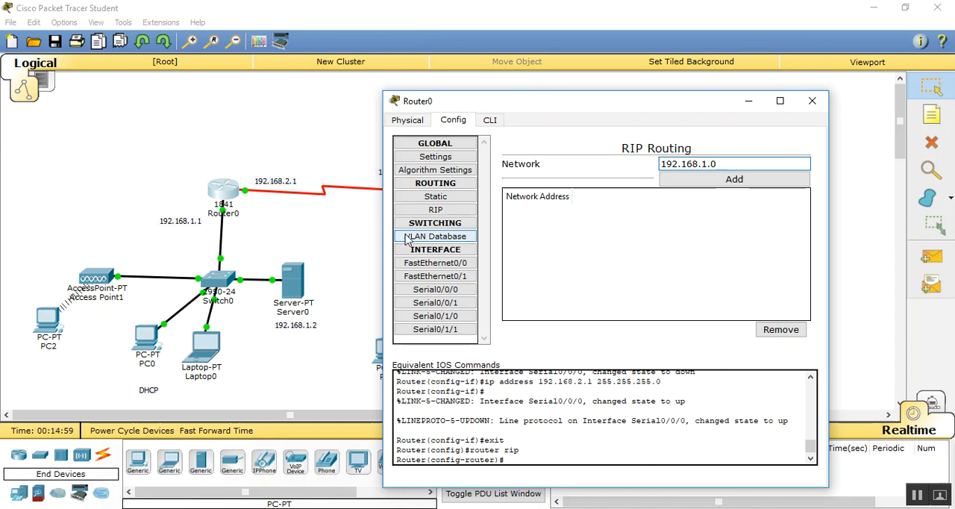
{"action": "left_click", "coordinate": [734, 180]}
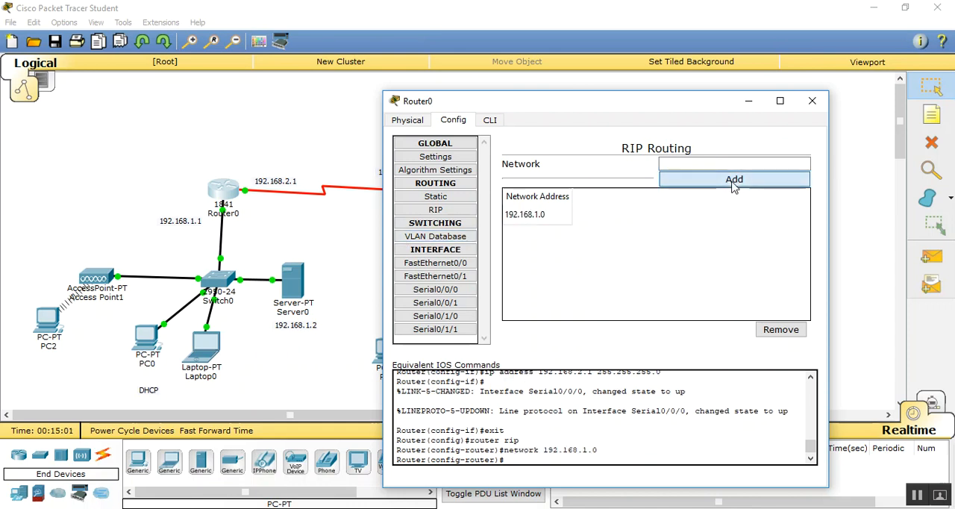
{"action": "left_click", "coordinate": [688, 162]}
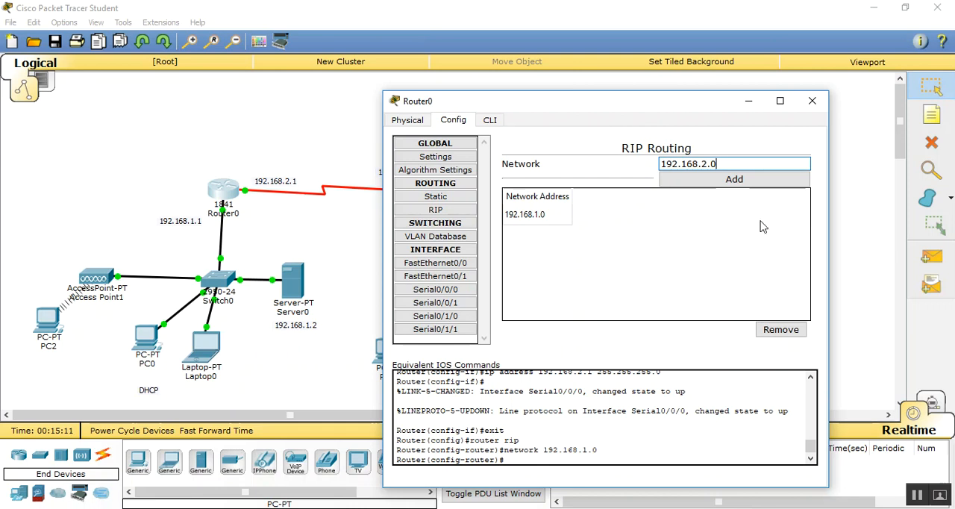
{"action": "left_click", "coordinate": [728, 183]}
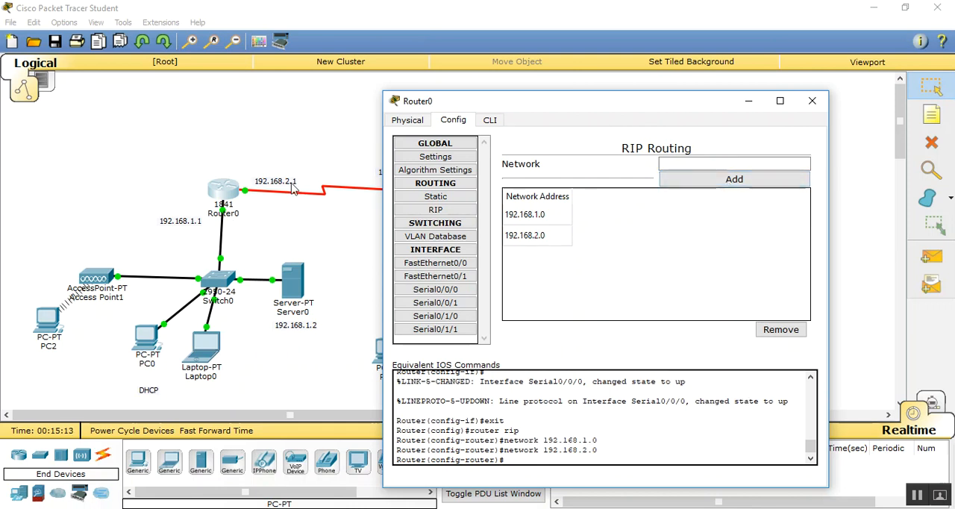
{"action": "left_click", "coordinate": [811, 101]}
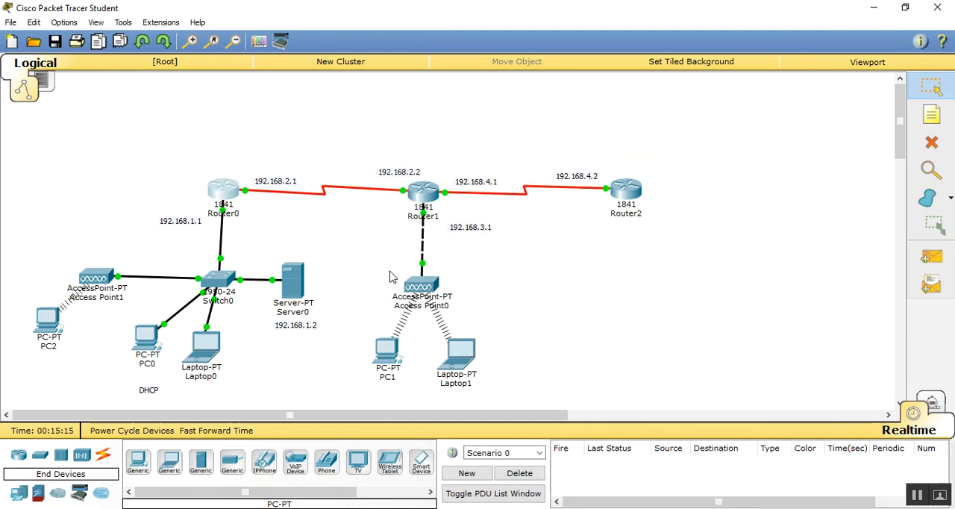
- Shift the 192.168.2.2 label slightly away from Router1, and add the network 192.168.2.0 to Router1's RIP routing
{"action": "left_click_drag", "start_coordinate": [411, 176], "coordinate": [384, 184]}
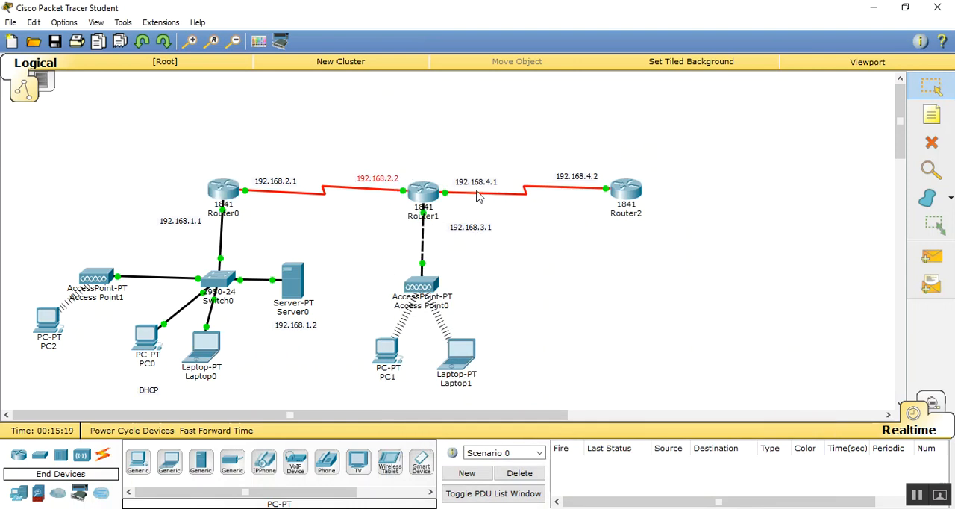
{"action": "left_click", "coordinate": [422, 192]}
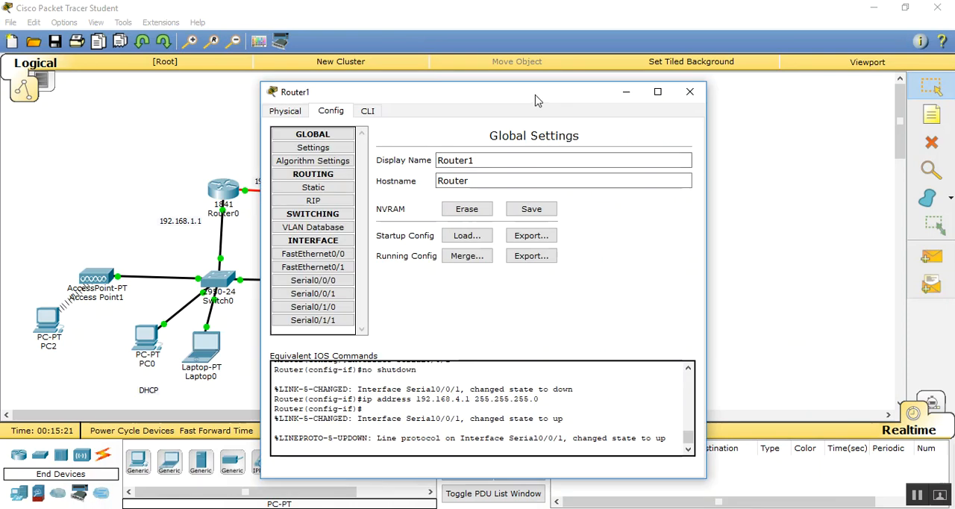
{"action": "left_click_drag", "start_coordinate": [534, 101], "coordinate": [729, 120]}
{"action": "left_click", "coordinate": [515, 223]}
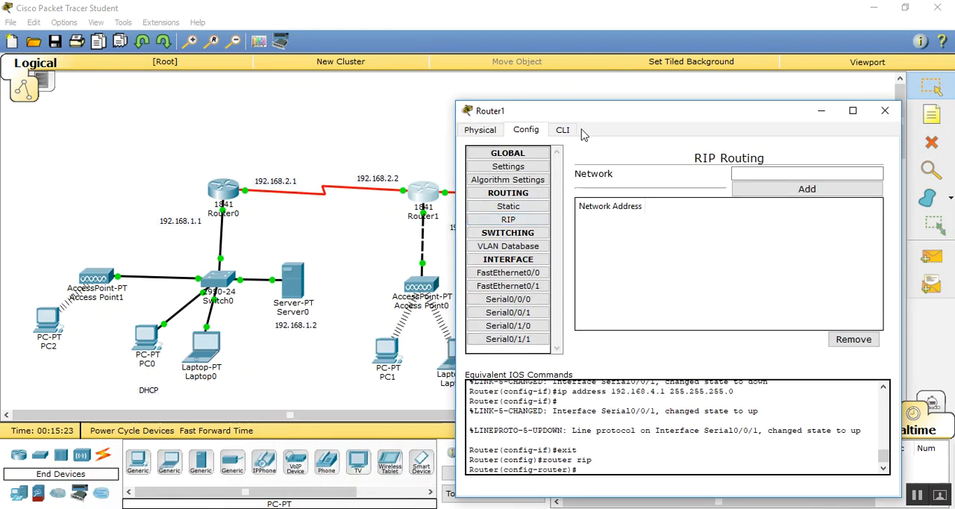
{"action": "left_click_drag", "start_coordinate": [583, 114], "coordinate": [660, 105]}
{"action": "left_click", "coordinate": [814, 162]}
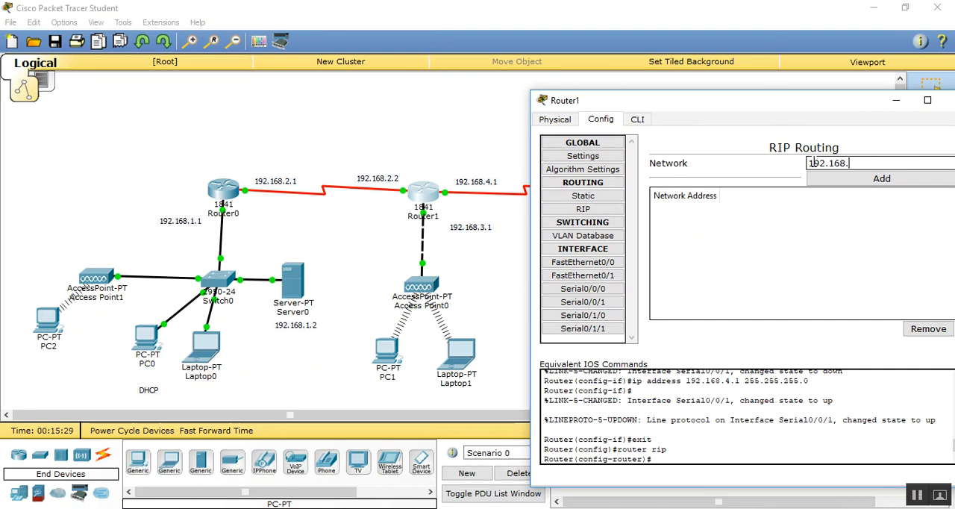
{"action": "type", "text": "192.168.2.0"}
{"action": "left_click", "coordinate": [836, 179]}
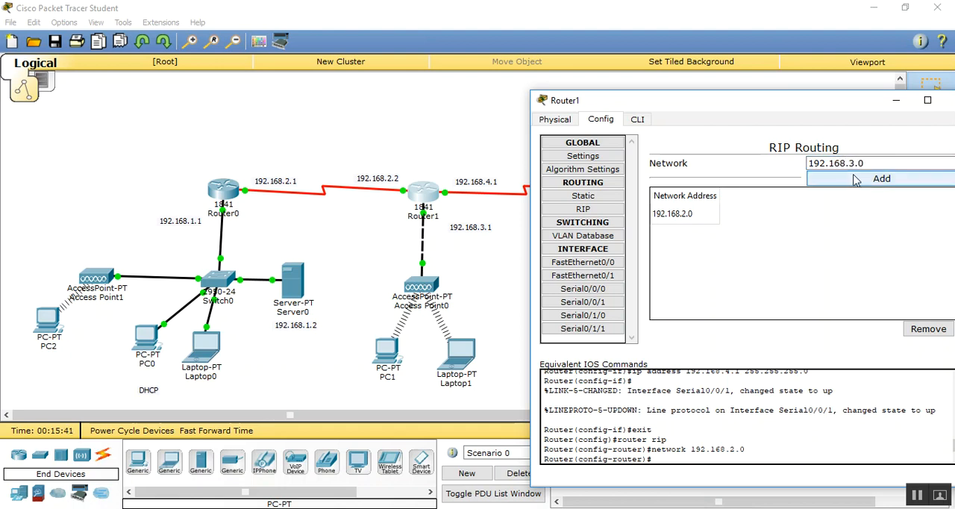
- Add the networks 192.168.3.0 and 192.168.4.0 to Router1's RIP routing, and close its window
{"action": "left_click", "coordinate": [856, 179]}
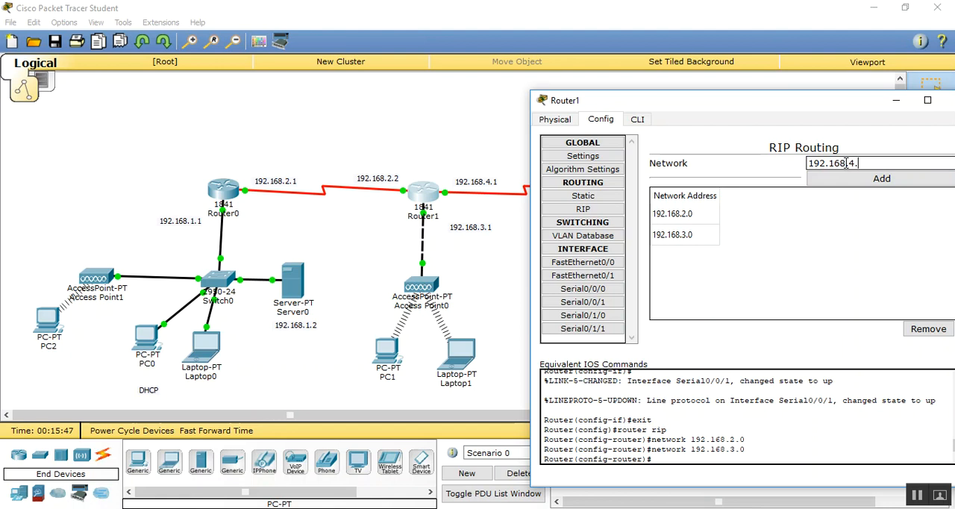
{"action": "left_click", "coordinate": [873, 179]}
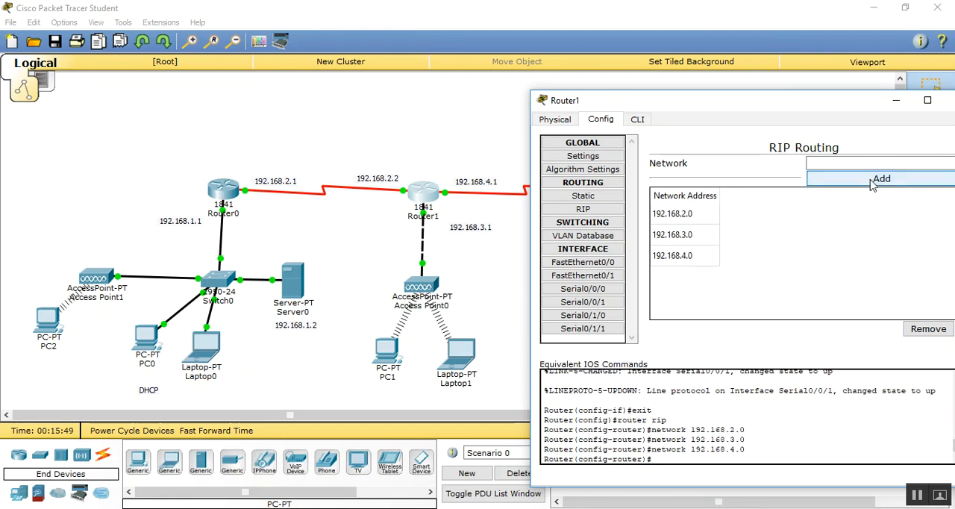
{"action": "left_click_drag", "start_coordinate": [855, 103], "coordinate": [786, 88]}
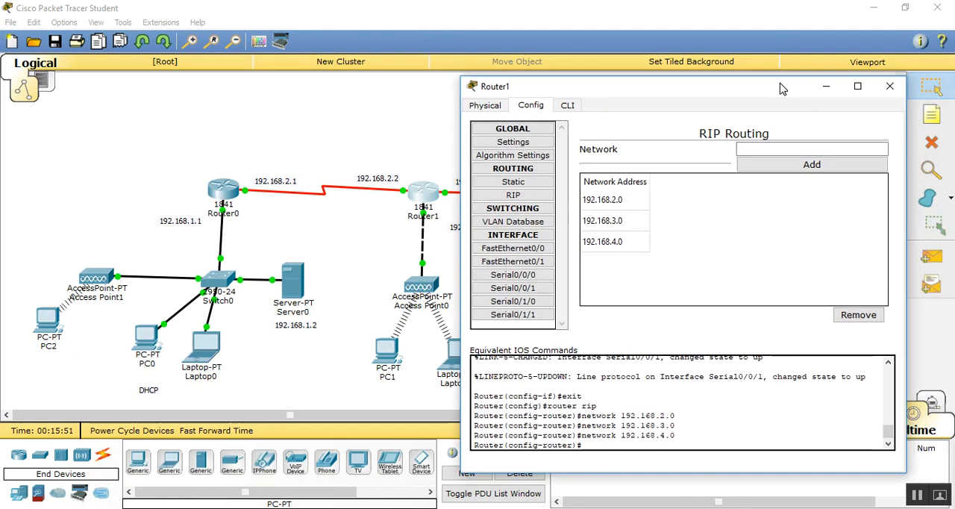
{"action": "left_click", "coordinate": [890, 87]}
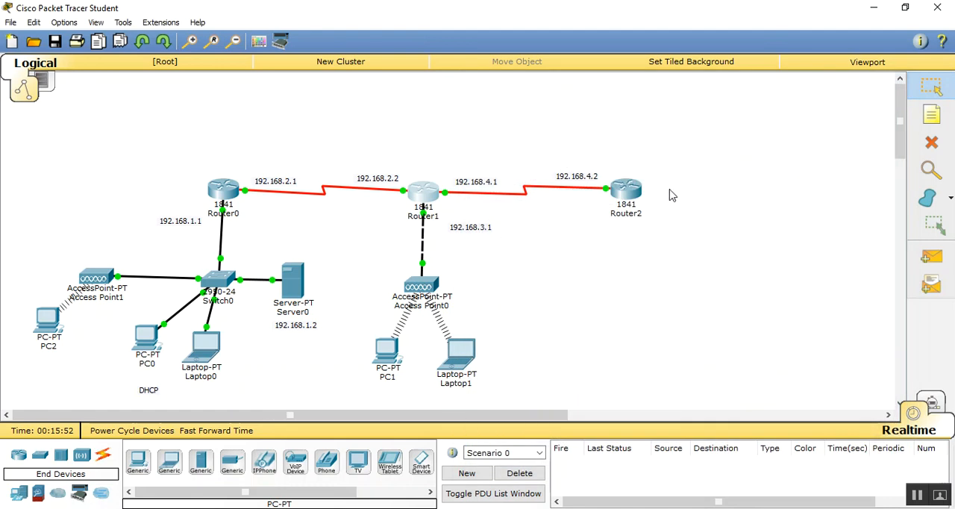
- Add the network 192.168.4.0 to Router2's RIP routing, and close its window
{"action": "left_click", "coordinate": [623, 188]}
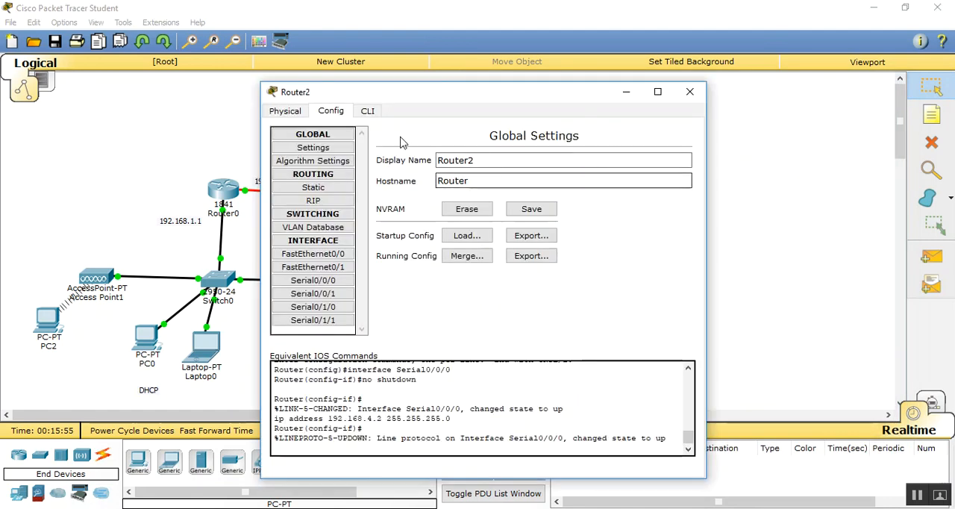
{"action": "left_click", "coordinate": [315, 200]}
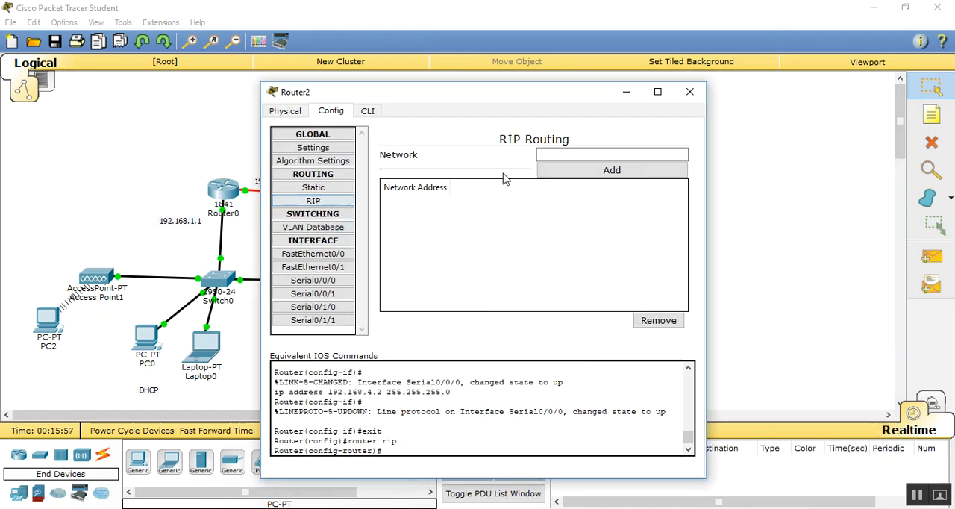
{"action": "left_click", "coordinate": [563, 153]}
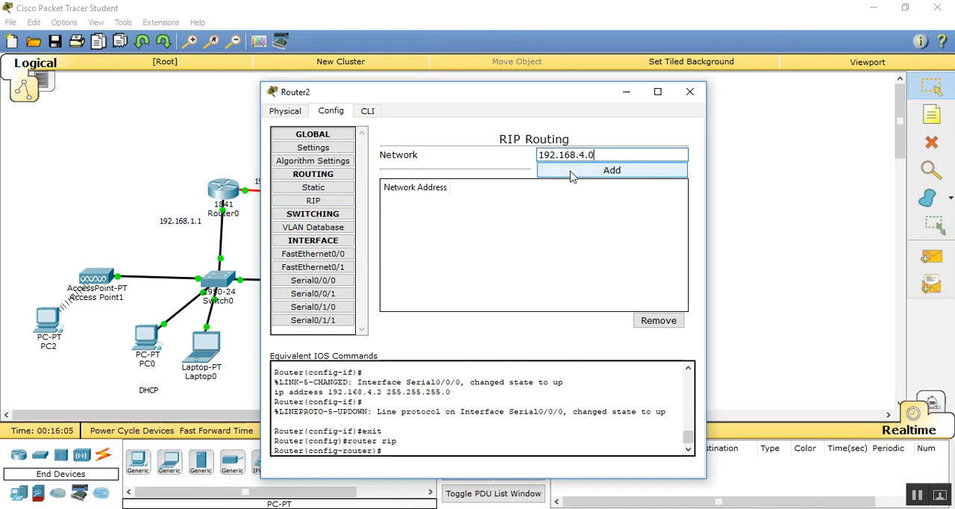
{"action": "left_click", "coordinate": [571, 171]}
{"action": "left_click", "coordinate": [695, 92]}
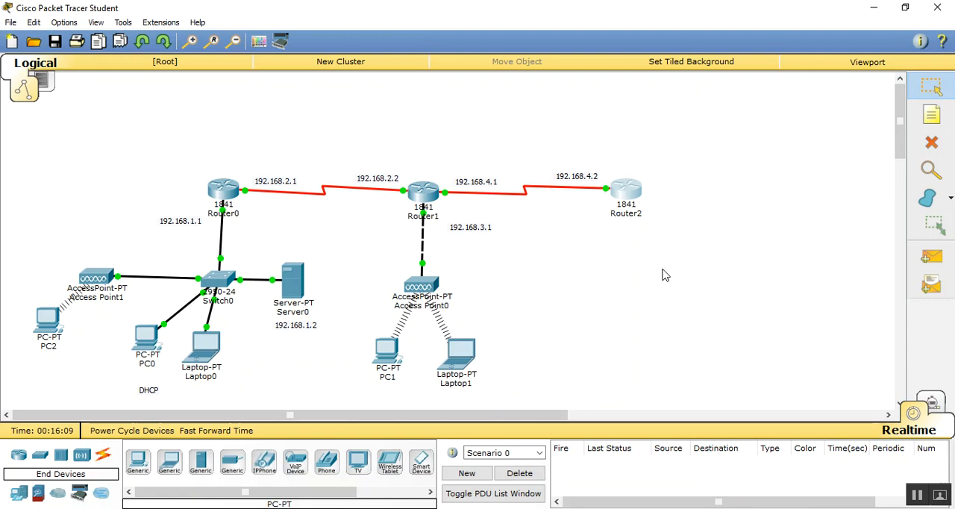
- Test routing from Router2 by sending simple PDUs to Router0 and to Laptop0
{"action": "left_click", "coordinate": [931, 256]}
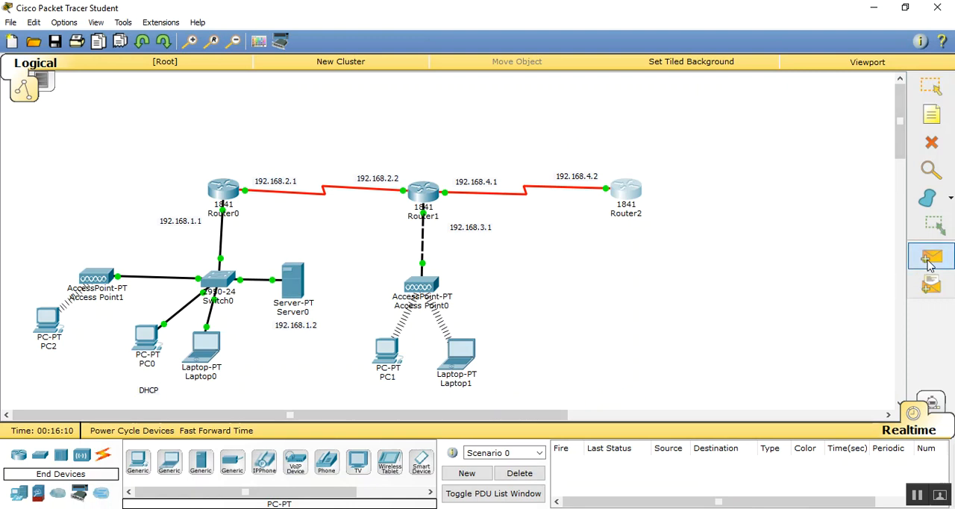
{"action": "left_click", "coordinate": [624, 192]}
{"action": "left_click", "coordinate": [234, 188]}
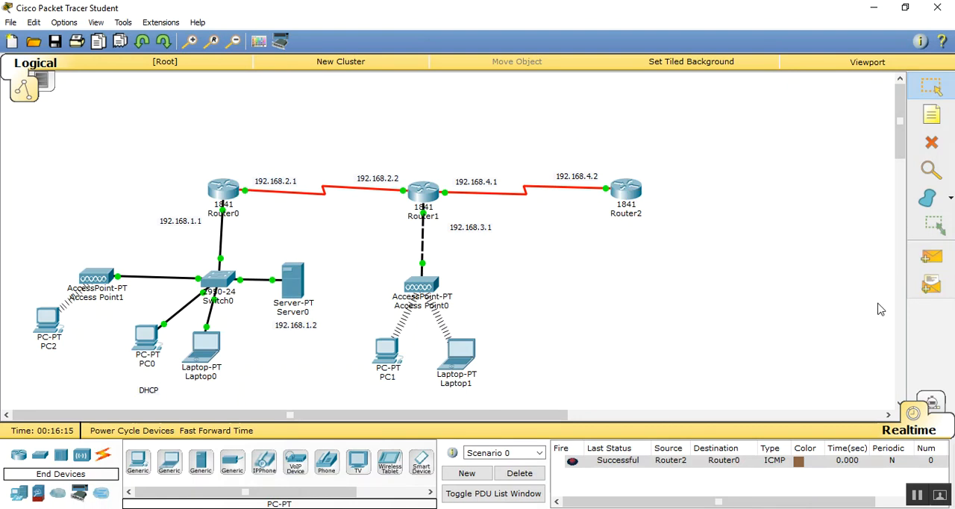
{"action": "left_click", "coordinate": [931, 257]}
{"action": "left_click", "coordinate": [633, 195]}
{"action": "left_click", "coordinate": [209, 351]}
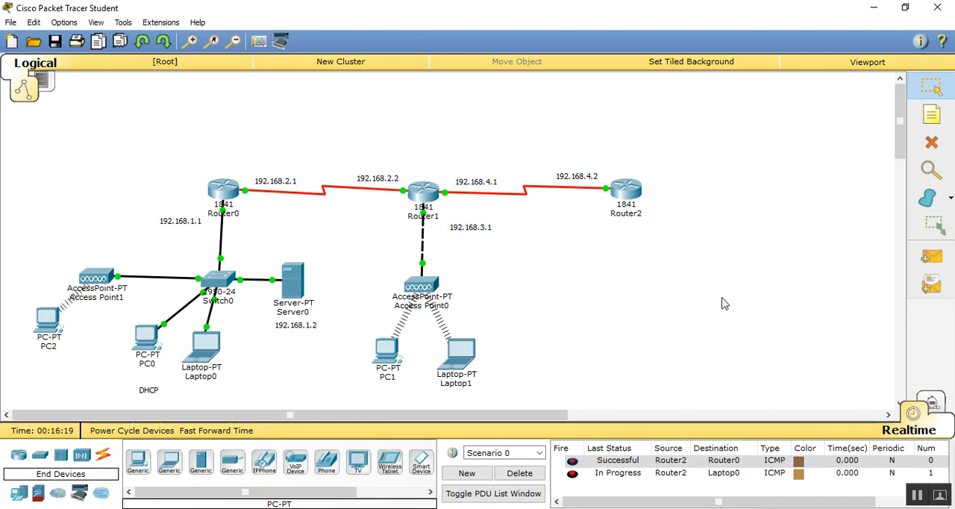
- Send a simple PDU from Laptop0 to Router2, and delete the test scenario
{"action": "left_click", "coordinate": [931, 257]}
{"action": "left_click", "coordinate": [207, 345]}
{"action": "left_click", "coordinate": [627, 192]}
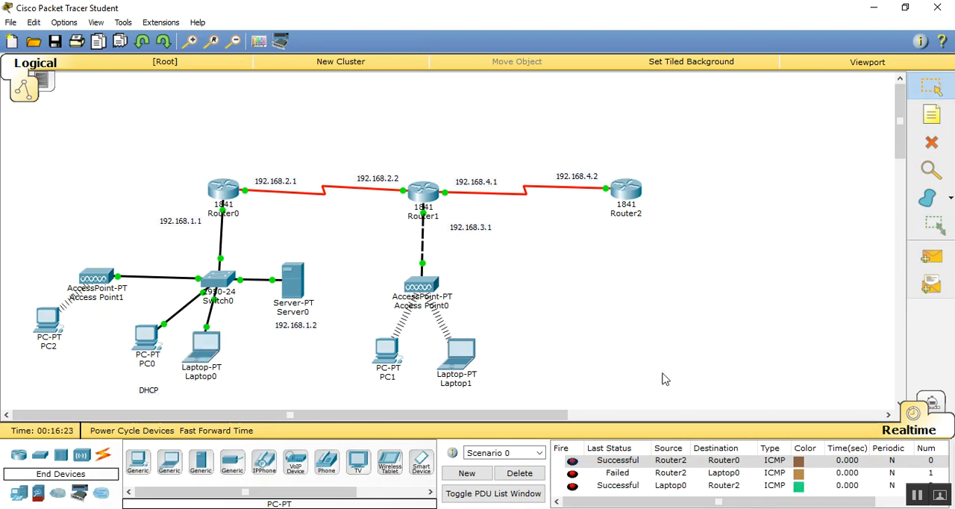
{"action": "left_click", "coordinate": [511, 474]}
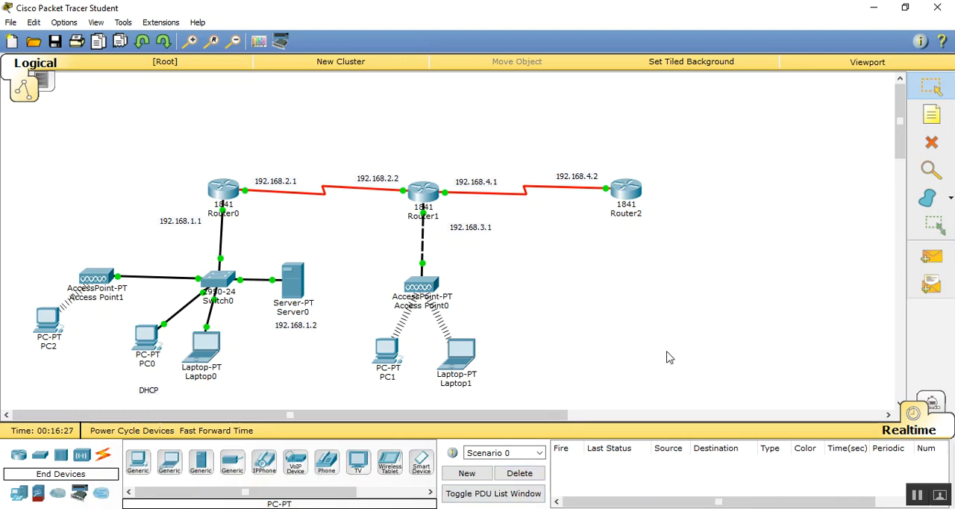